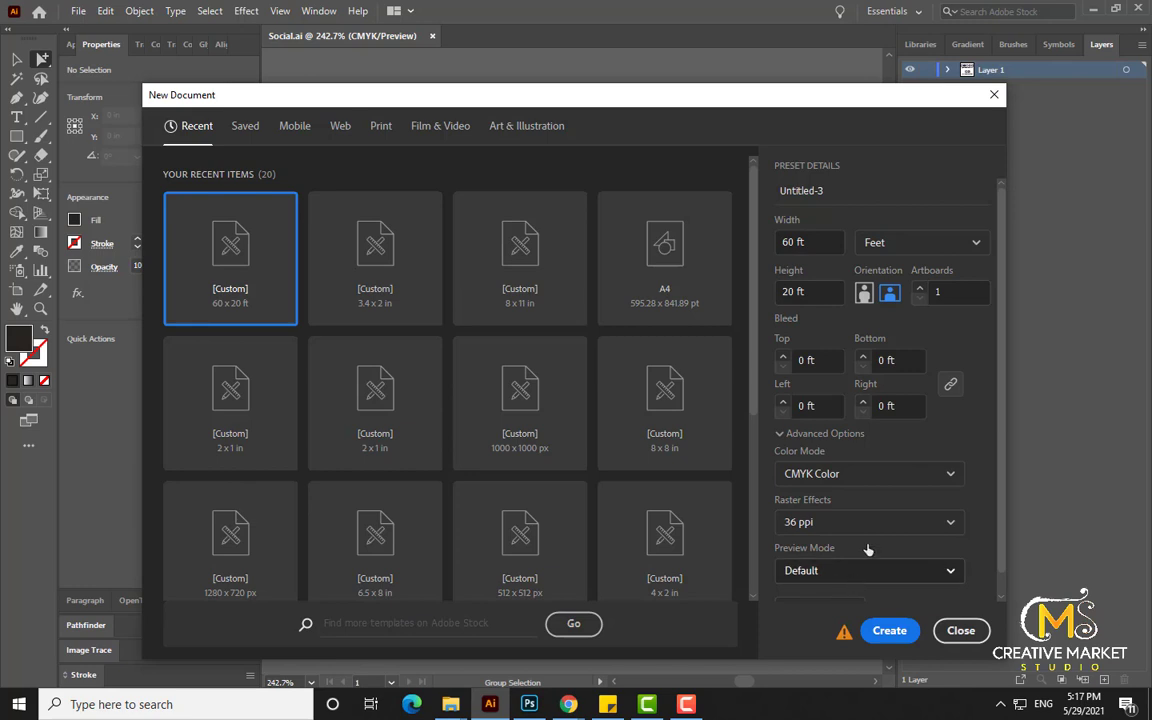
- Create a 60 x 20 ft CMYK document at 36 ppi and draw a white rectangle covering the whole artboard
scroll(858, 525, "down", 1)
left_click(889, 631)
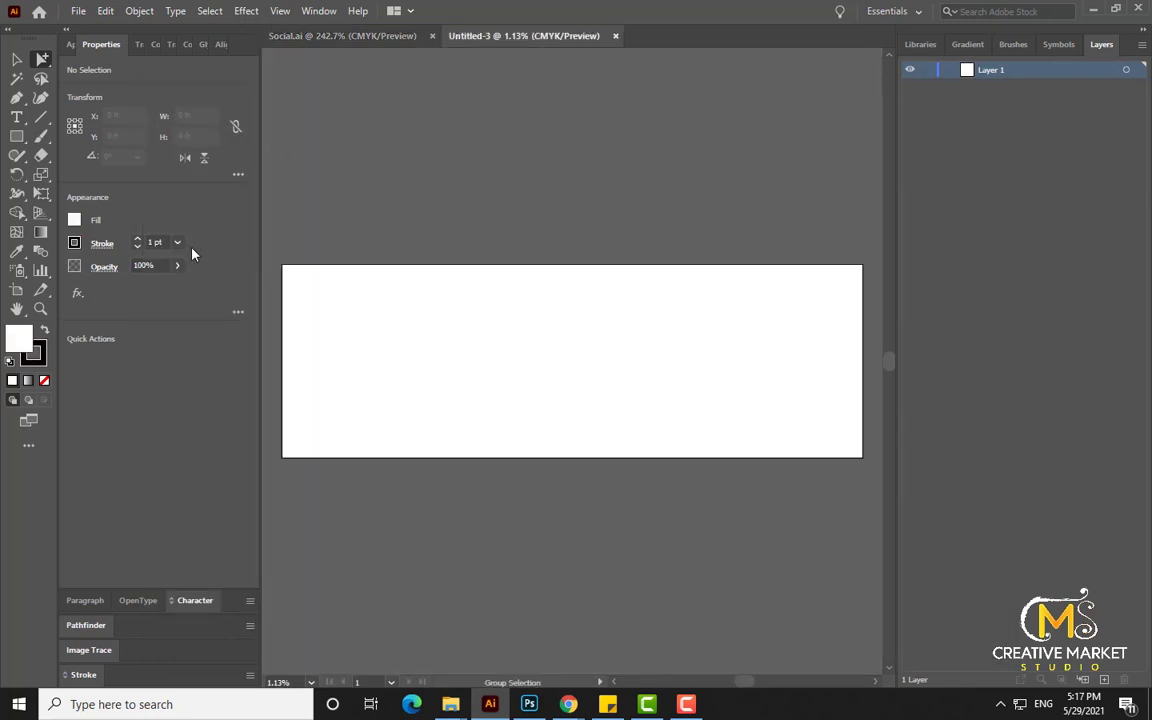
key("m")
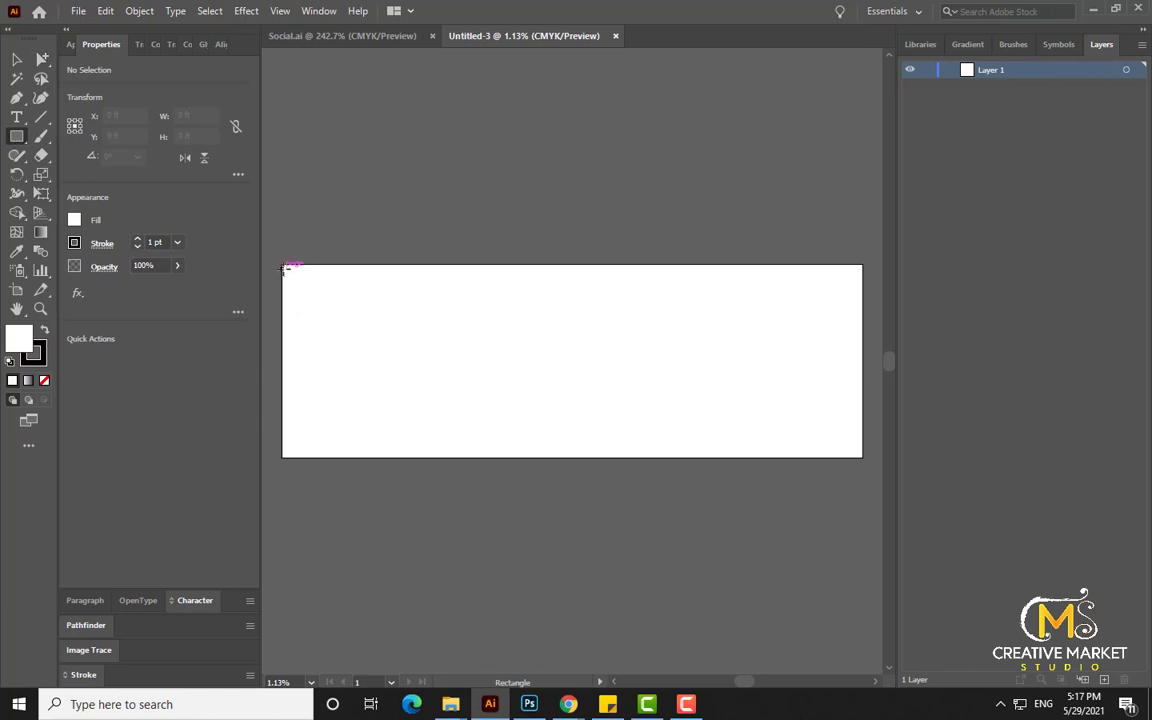
left_click_drag(285, 267, 860, 456)
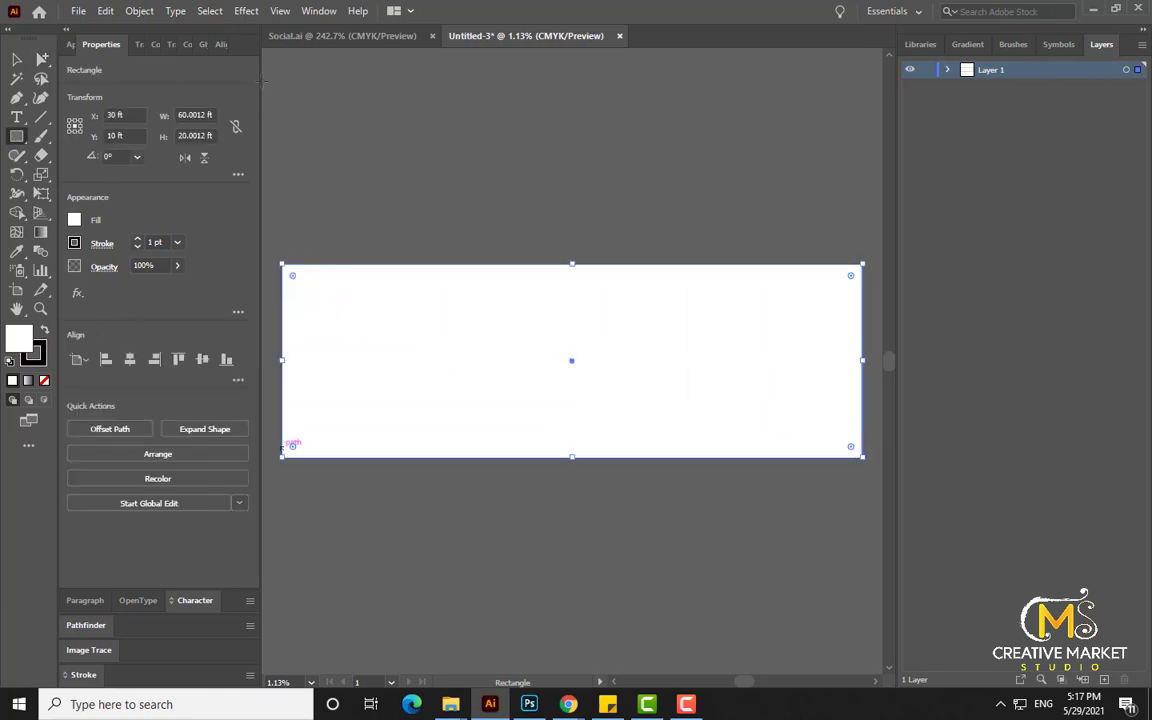
- Show the rulers and place guides slightly inside all four edges of the artboard as margins
left_click(280, 11)
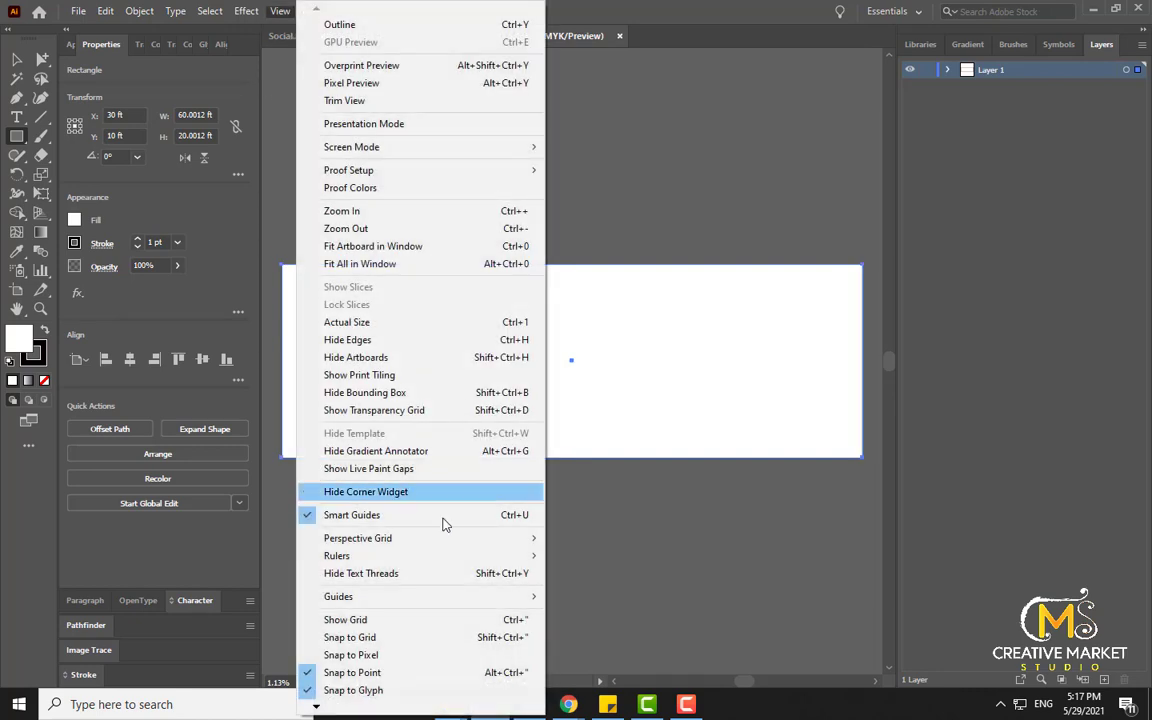
left_click(590, 555)
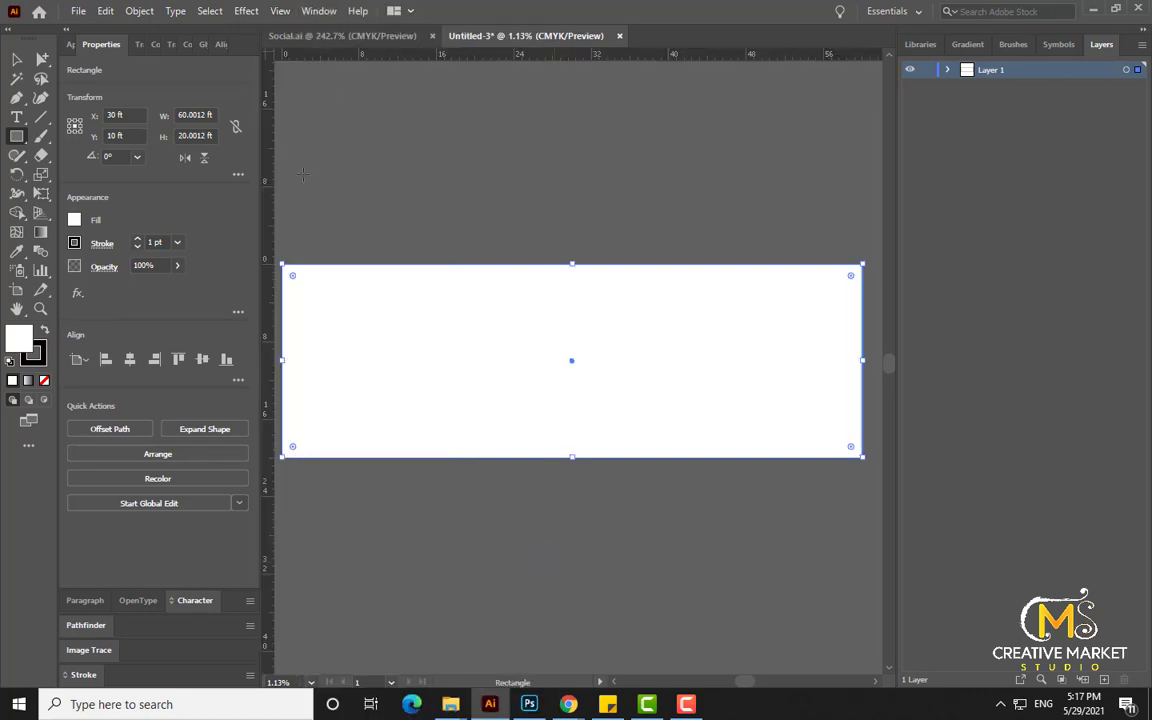
left_click_drag(282, 107, 290, 111)
left_click_drag(370, 64, 380, 266)
left_click_drag(446, 58, 452, 456)
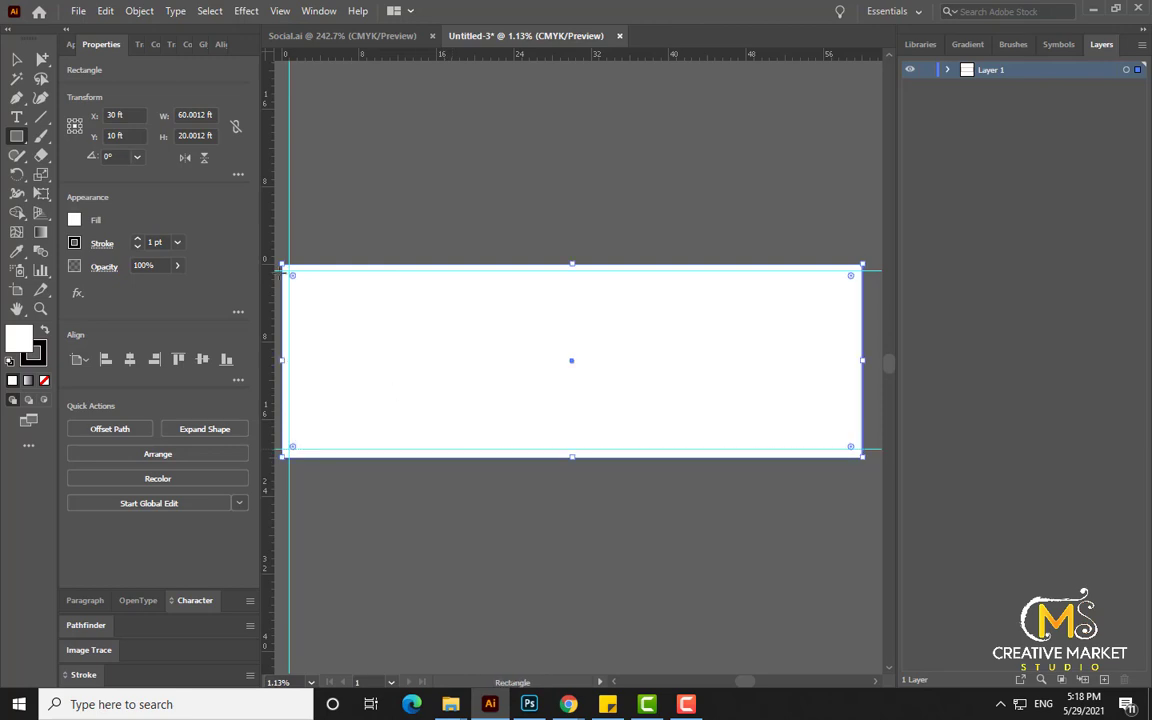
left_click_drag(268, 178, 856, 250)
left_click(41, 59)
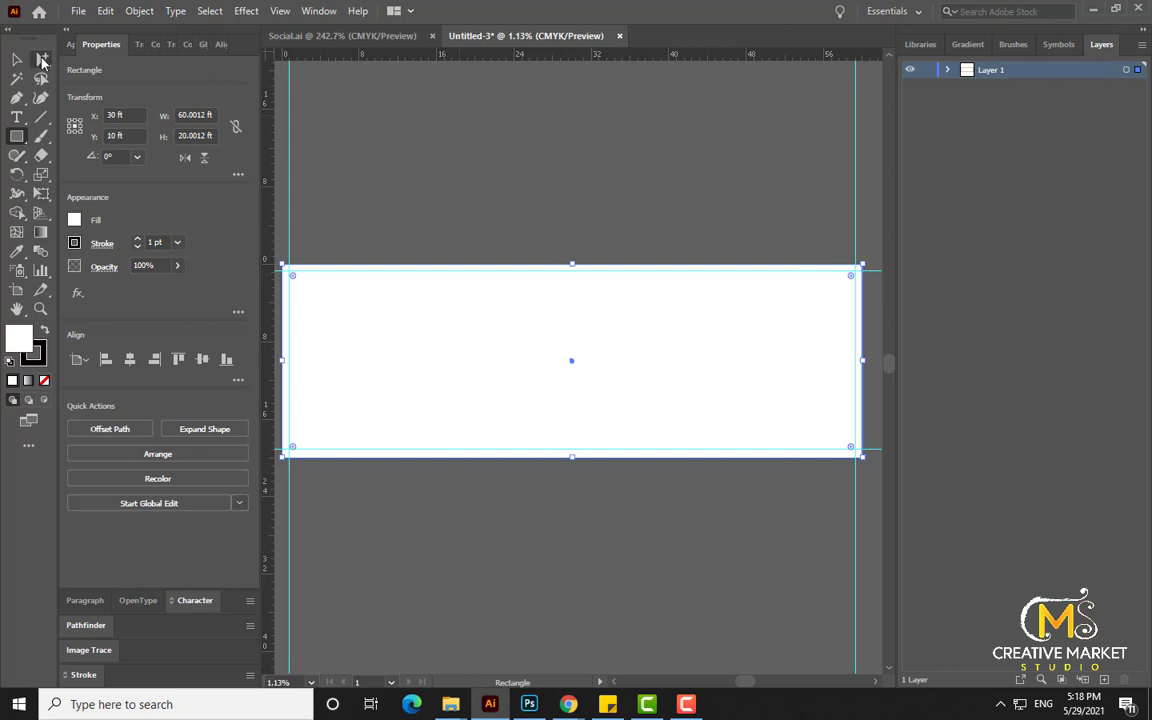
left_click(535, 168)
left_click(697, 406)
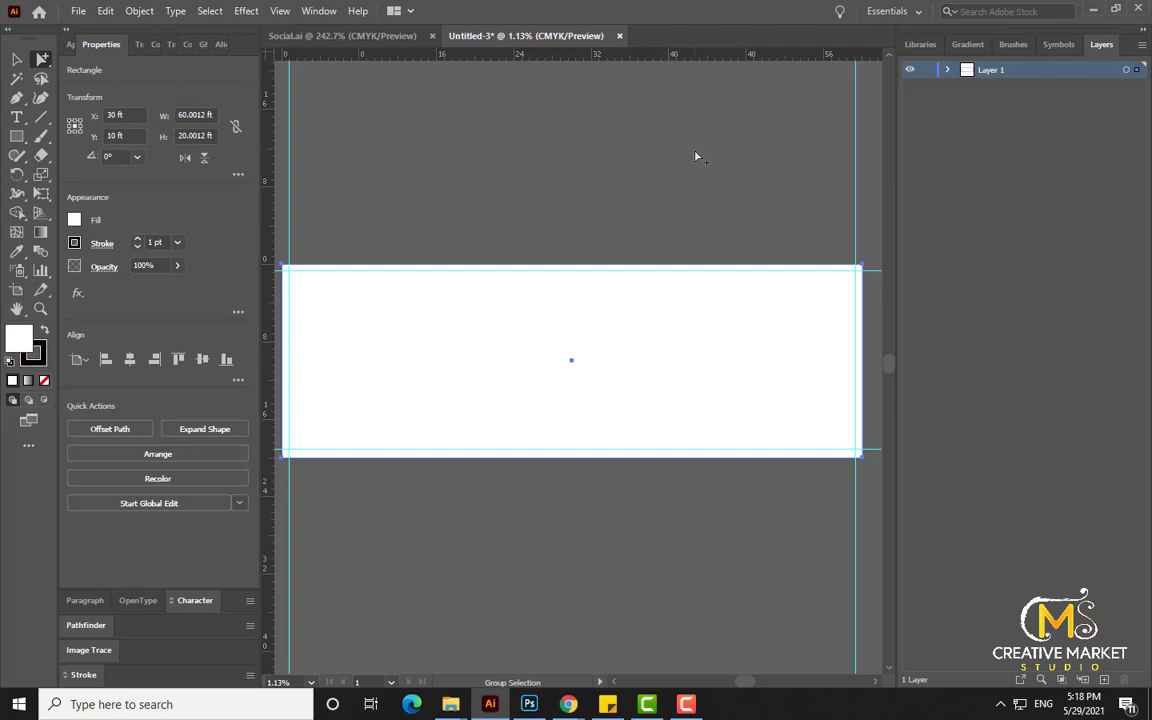
left_click_drag(16, 136, 62, 143)
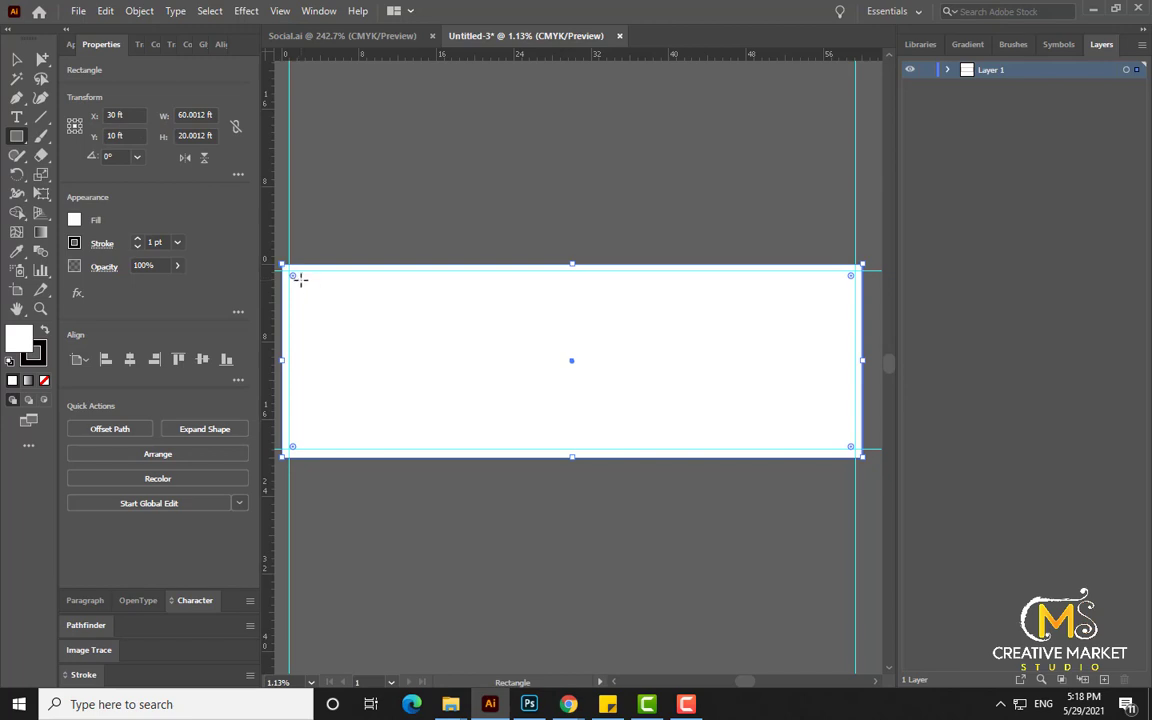
left_click(42, 59)
left_click(430, 160)
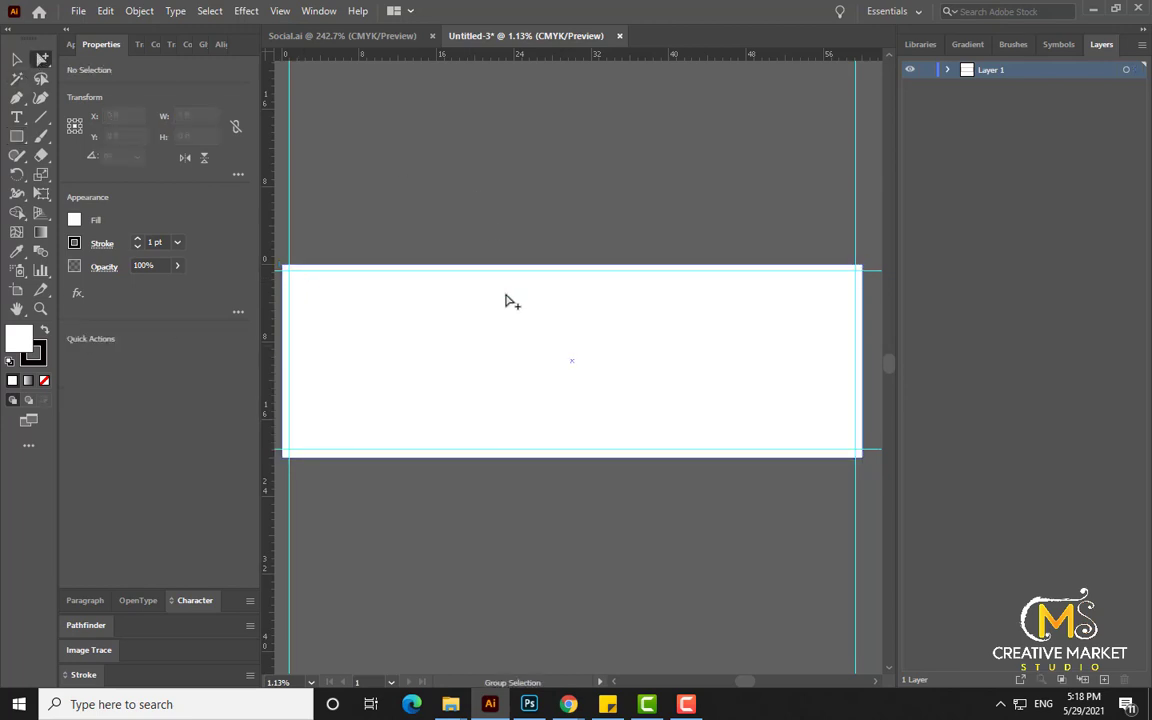
- Place the photo of the woman with shopping bags from its folder and enlarge it to about 30.3 x 17.5 ft
left_click(451, 704)
left_click_drag(168, 212, 395, 407)
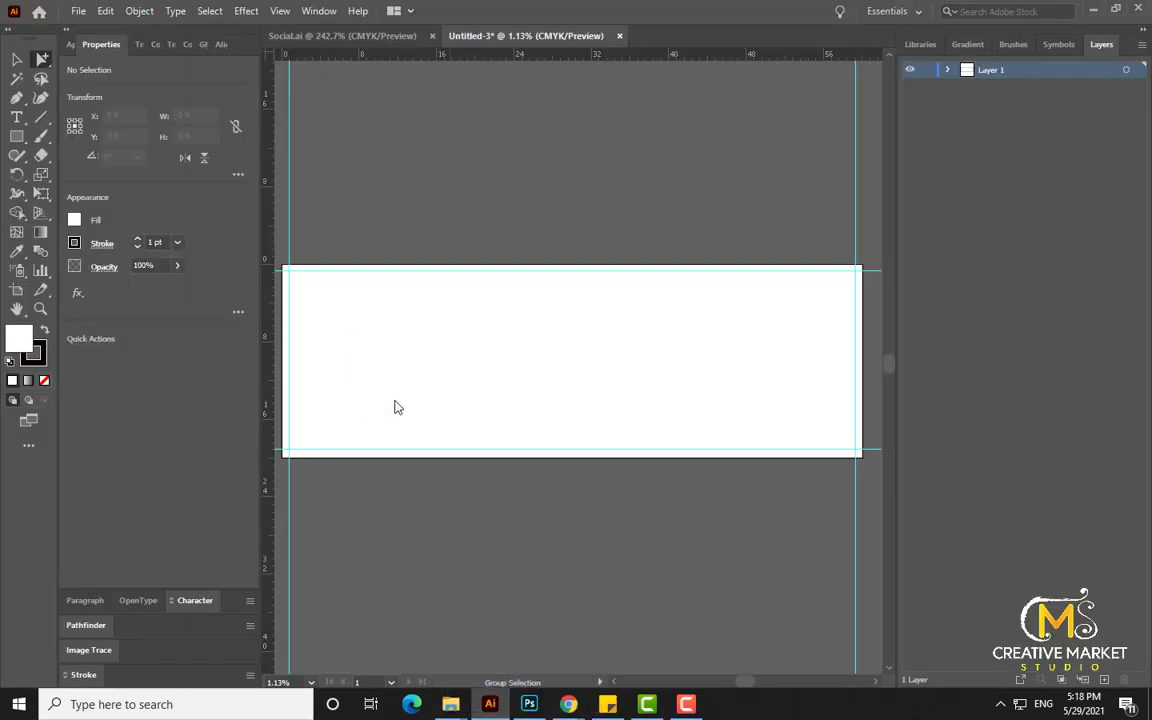
left_click(16, 59)
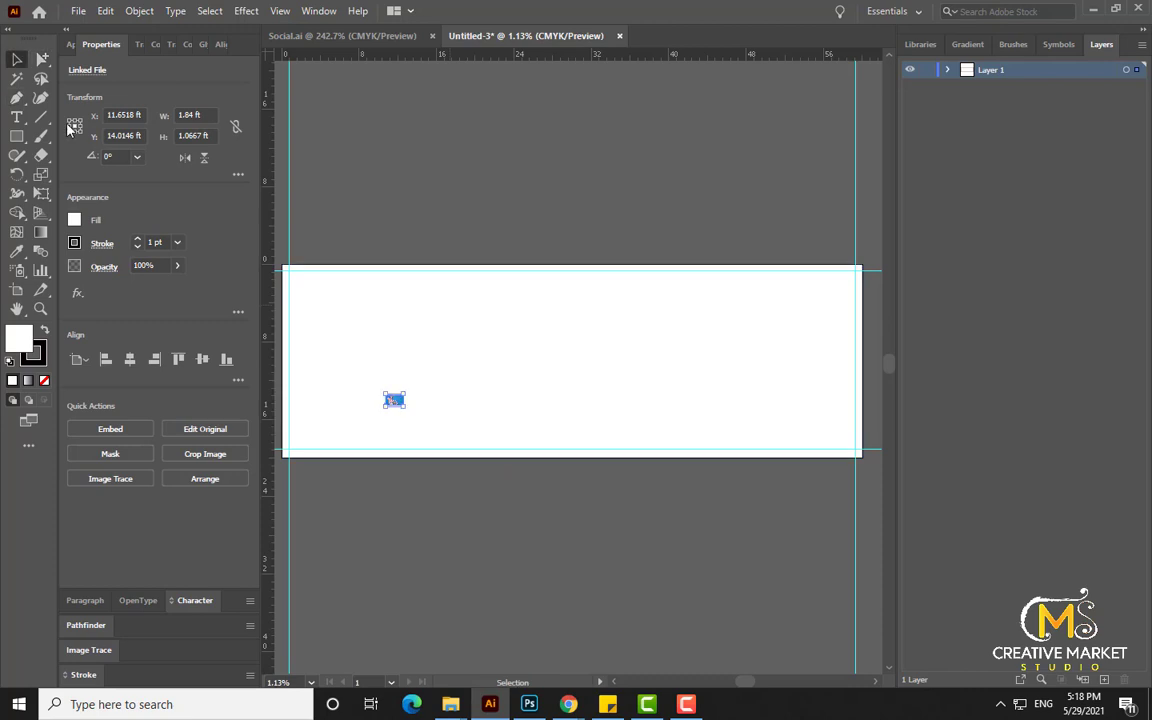
left_click_drag(405, 407, 680, 688)
left_click(612, 522)
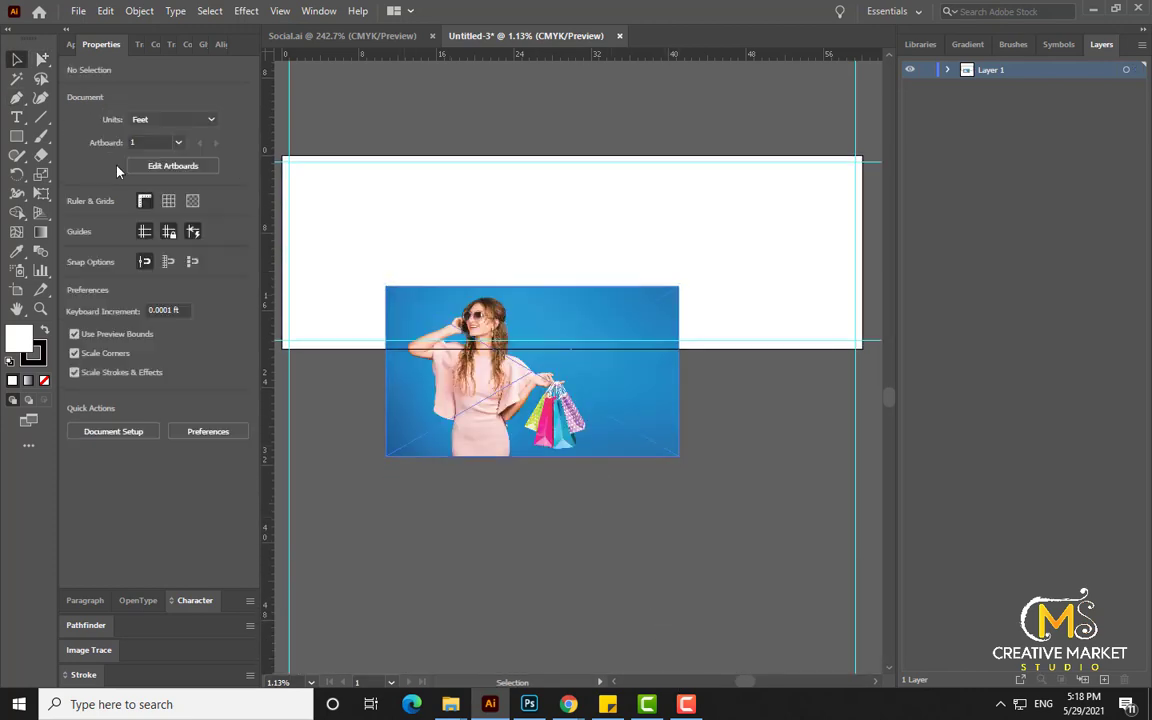
- Move the photo to the artboard's upper-left corner and scale it to the artboard height, about 34.5 x 20 ft
left_click(41, 59)
left_click_drag(557, 385, 488, 270)
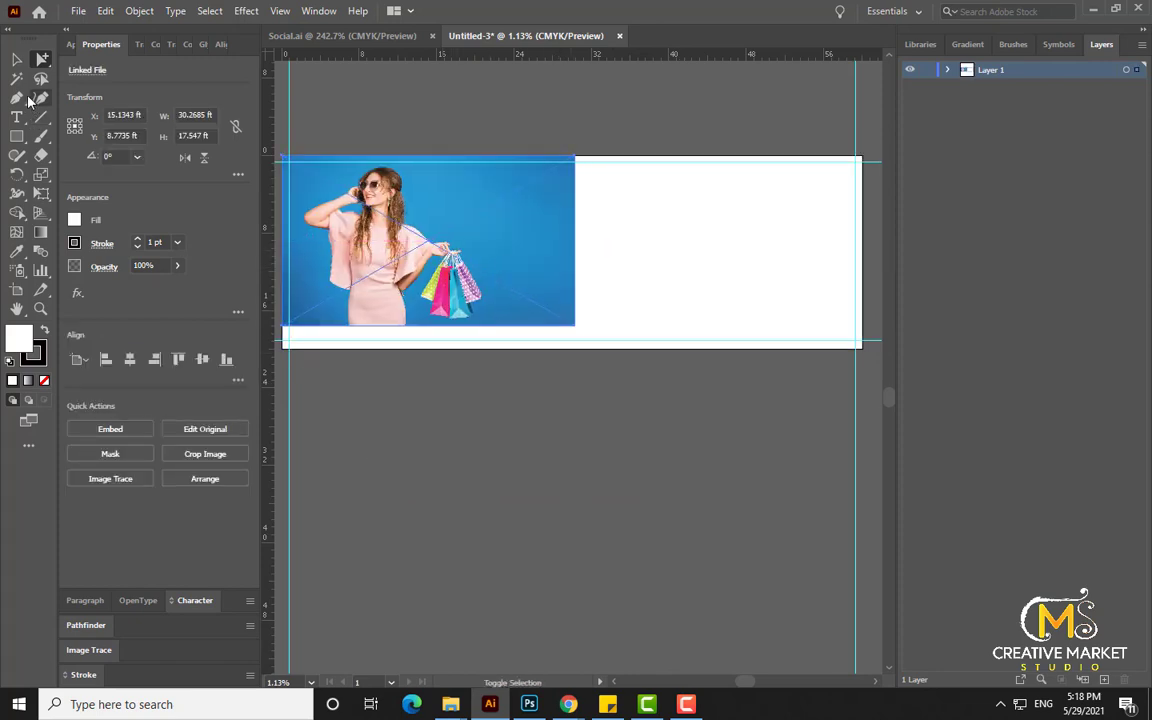
left_click(16, 59)
left_click_drag(575, 325, 612, 364)
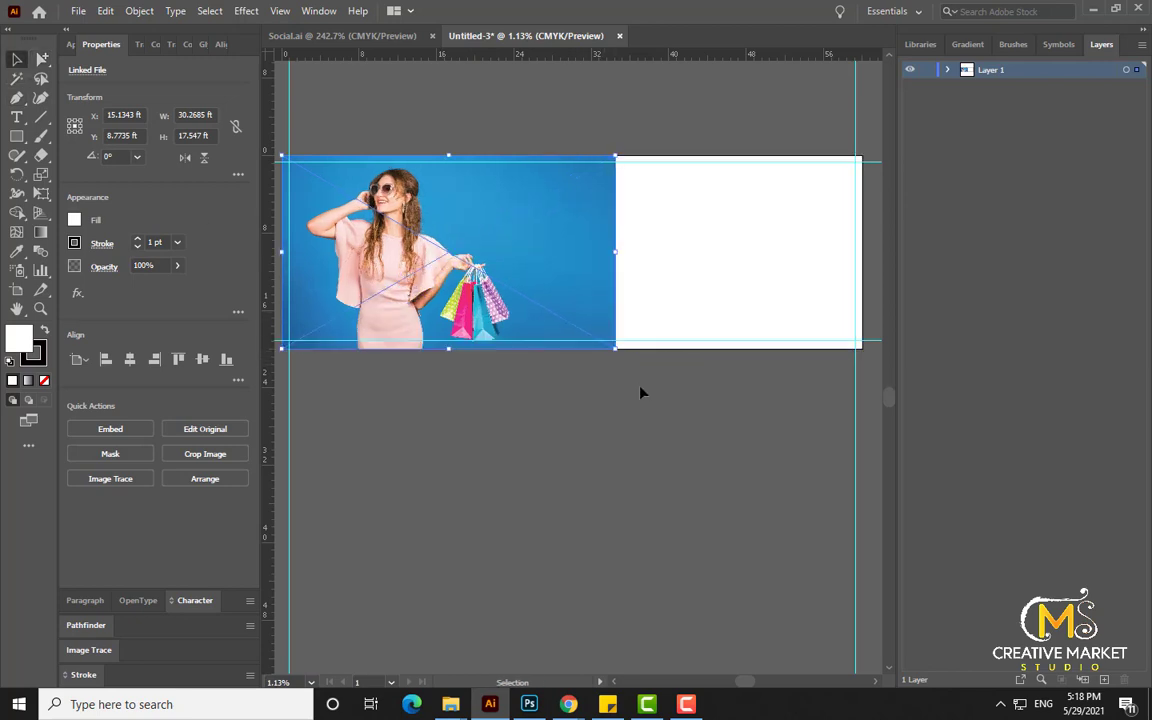
left_click_drag(432, 121, 456, 151)
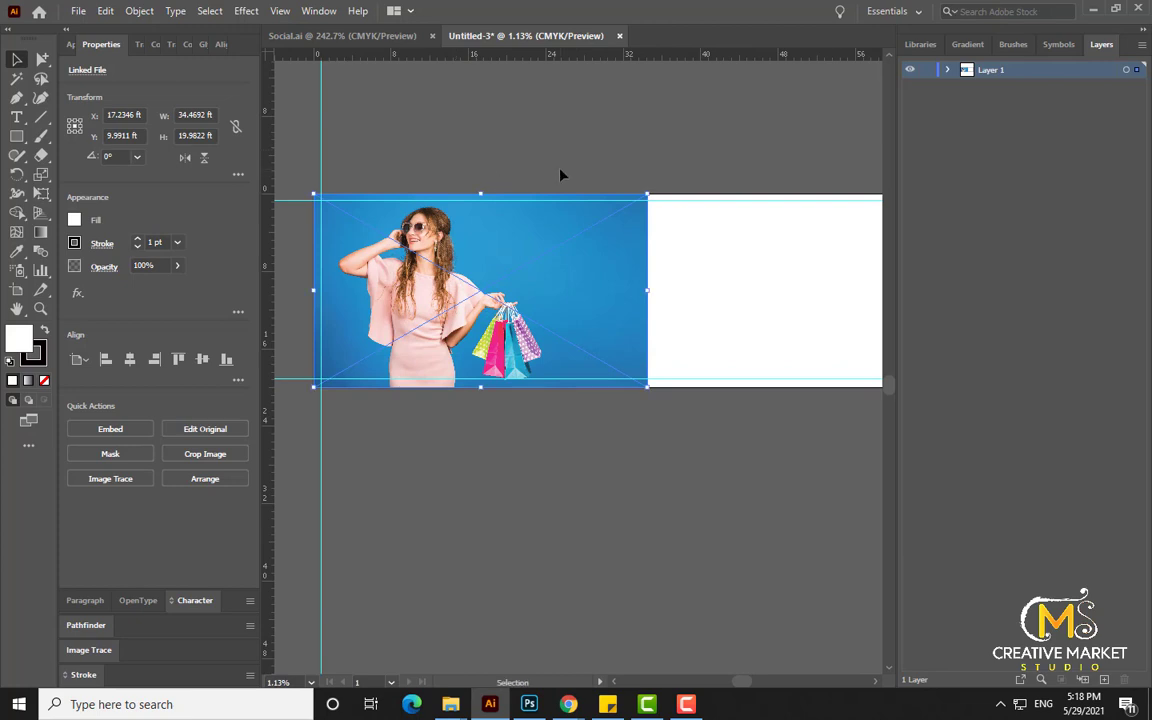
left_click_drag(553, 172, 544, 176)
left_click(41, 59)
left_click(503, 157)
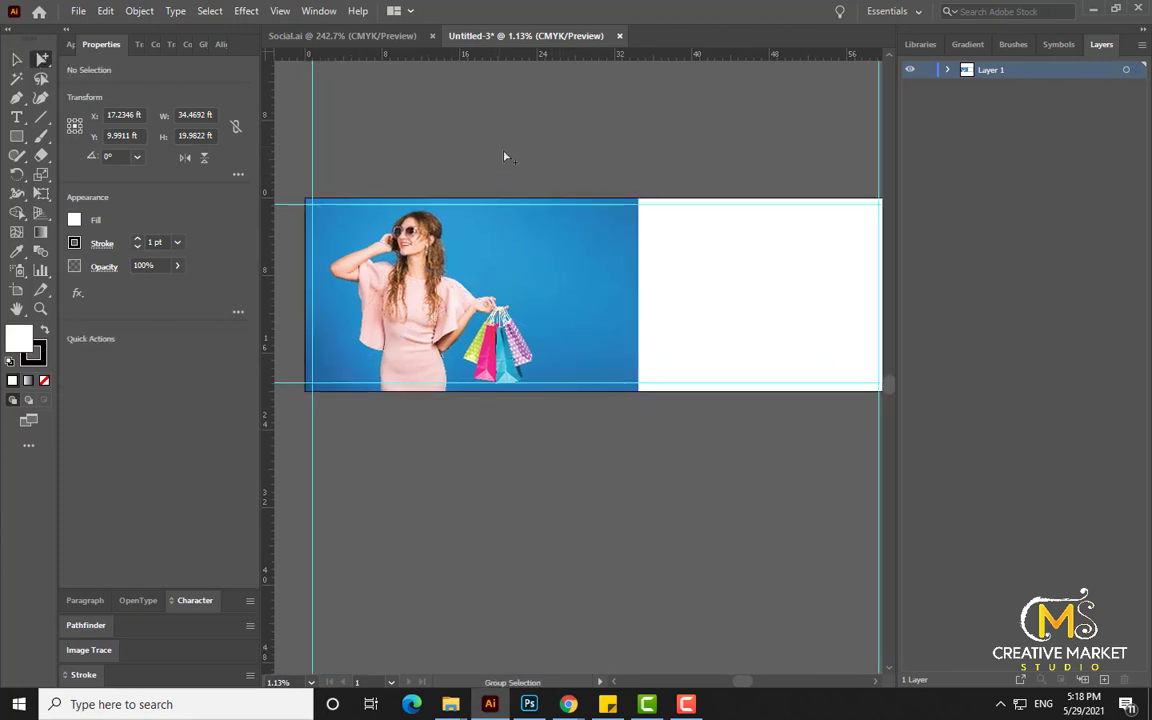
- Draw a white square about 52.3 ft per side, rotated 45°, and position its centre at about X 63.1 ft, Y 10 ft
left_click(20, 140)
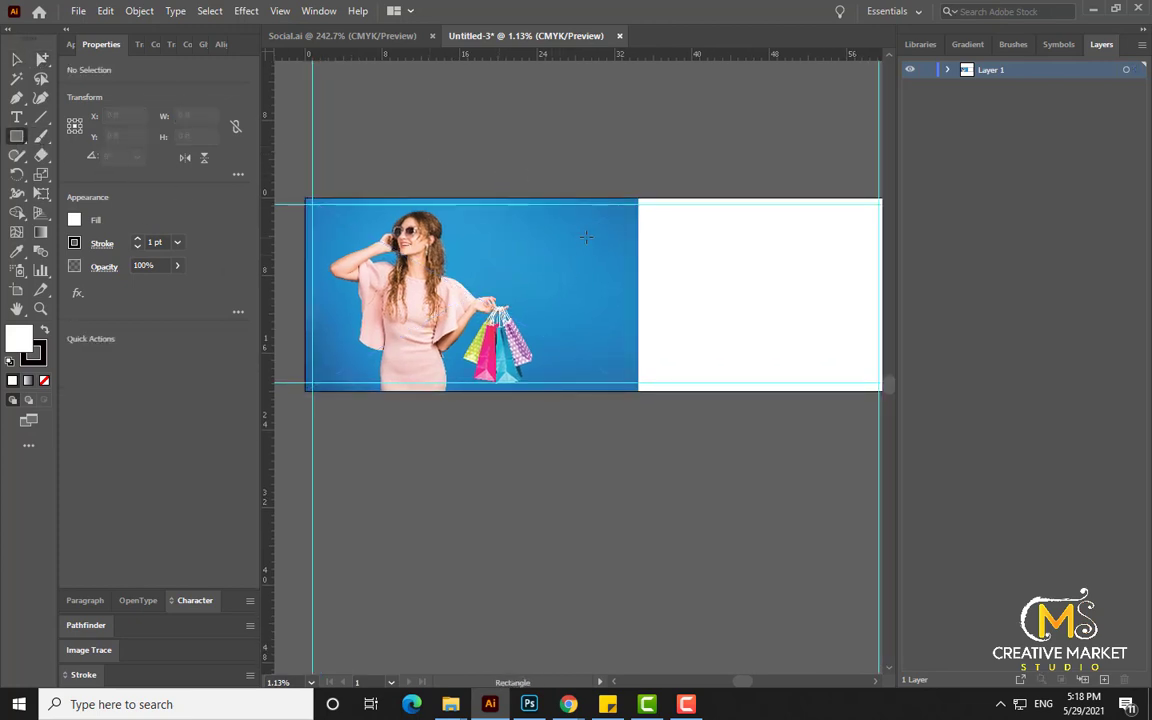
left_click_drag(585, 236, 450, 270)
left_click_drag(433, 126, 882, 631)
key("v")
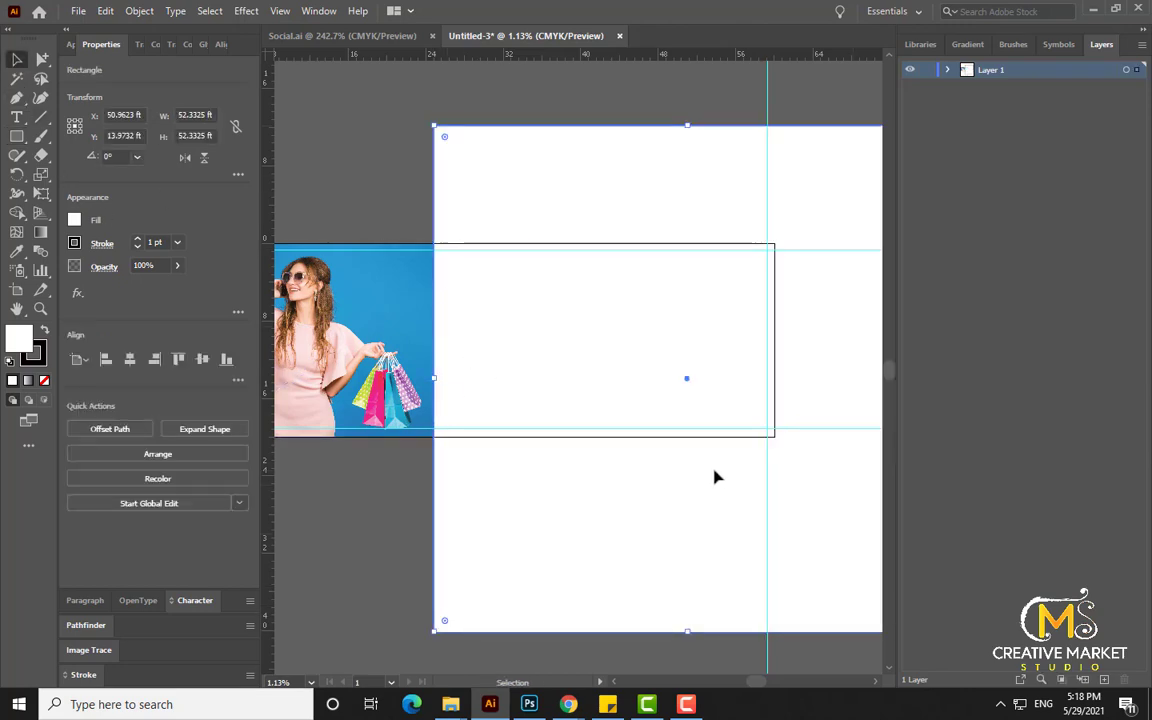
key("ctrl+minus")
key("ctrl+minus")
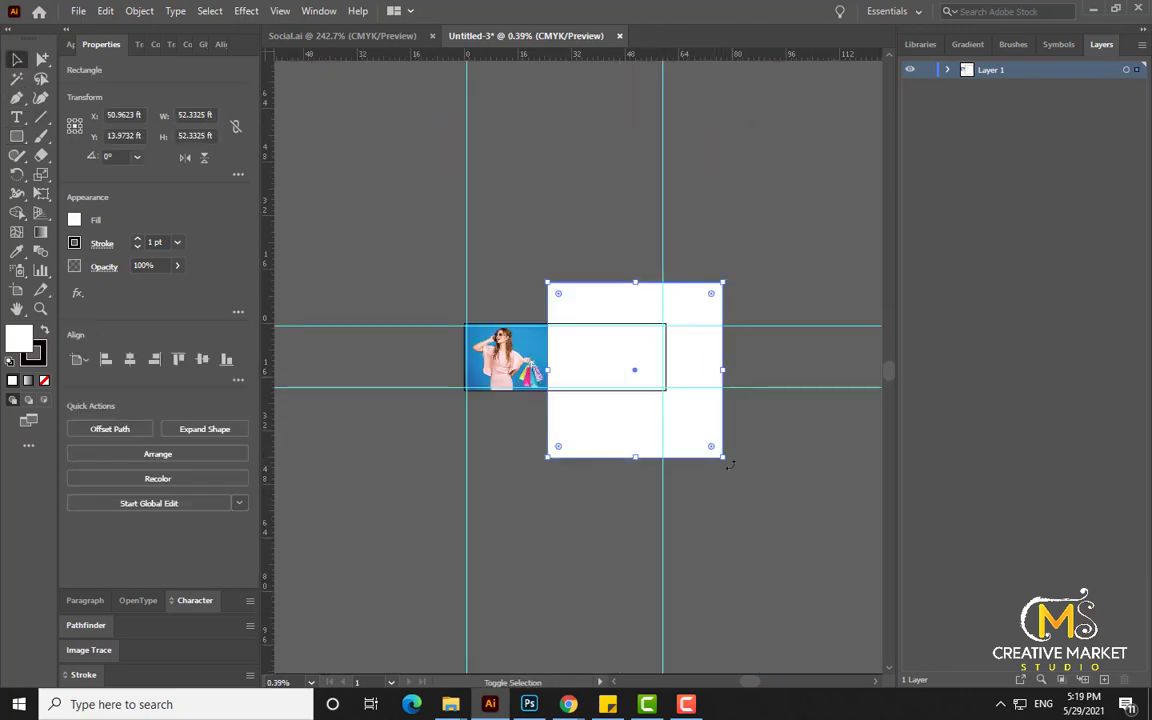
left_click_drag(725, 463, 737, 401)
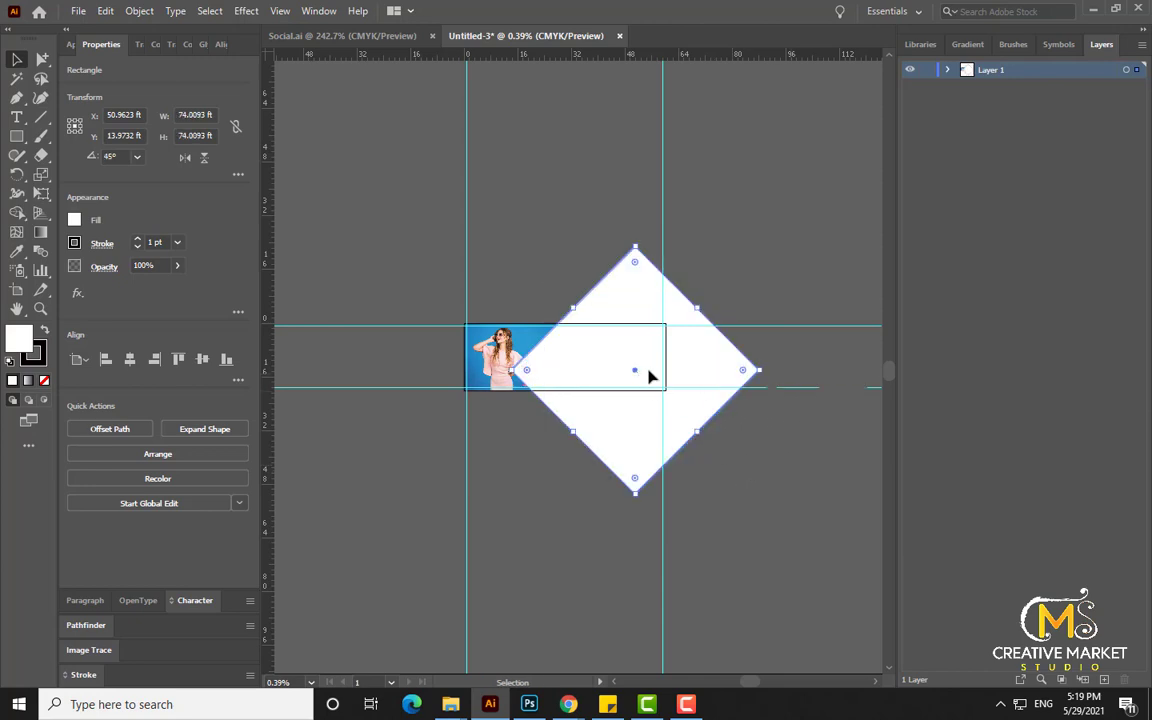
left_click_drag(648, 375, 684, 368)
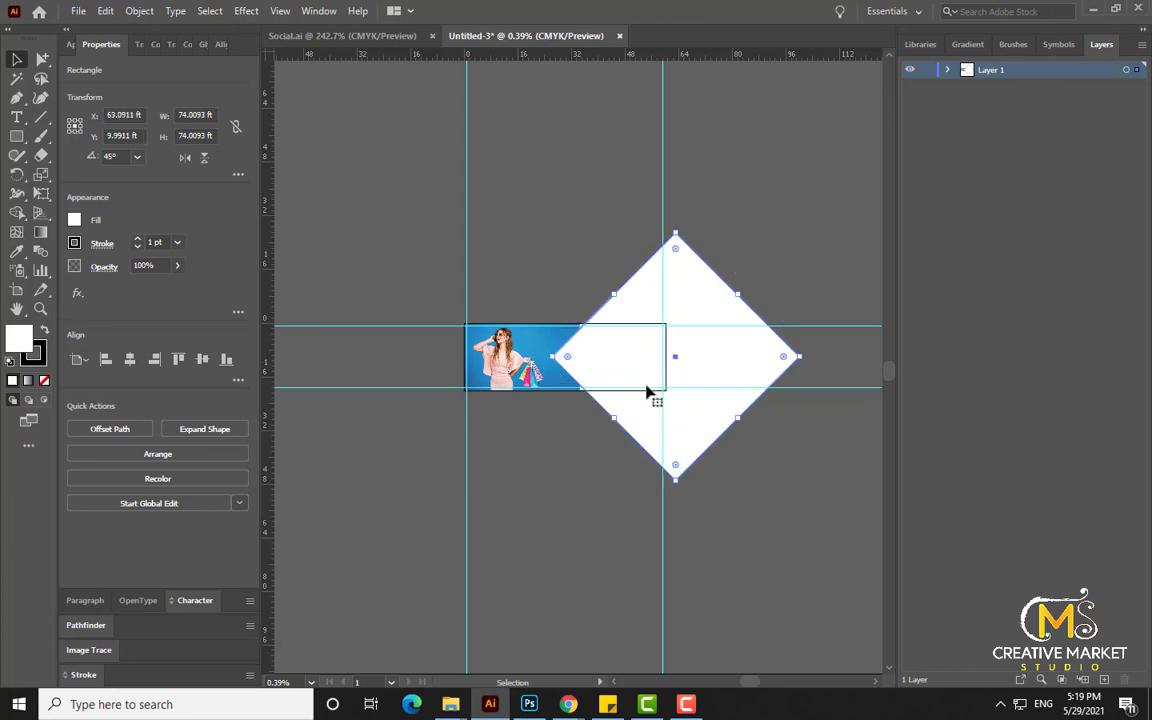
left_click(576, 291)
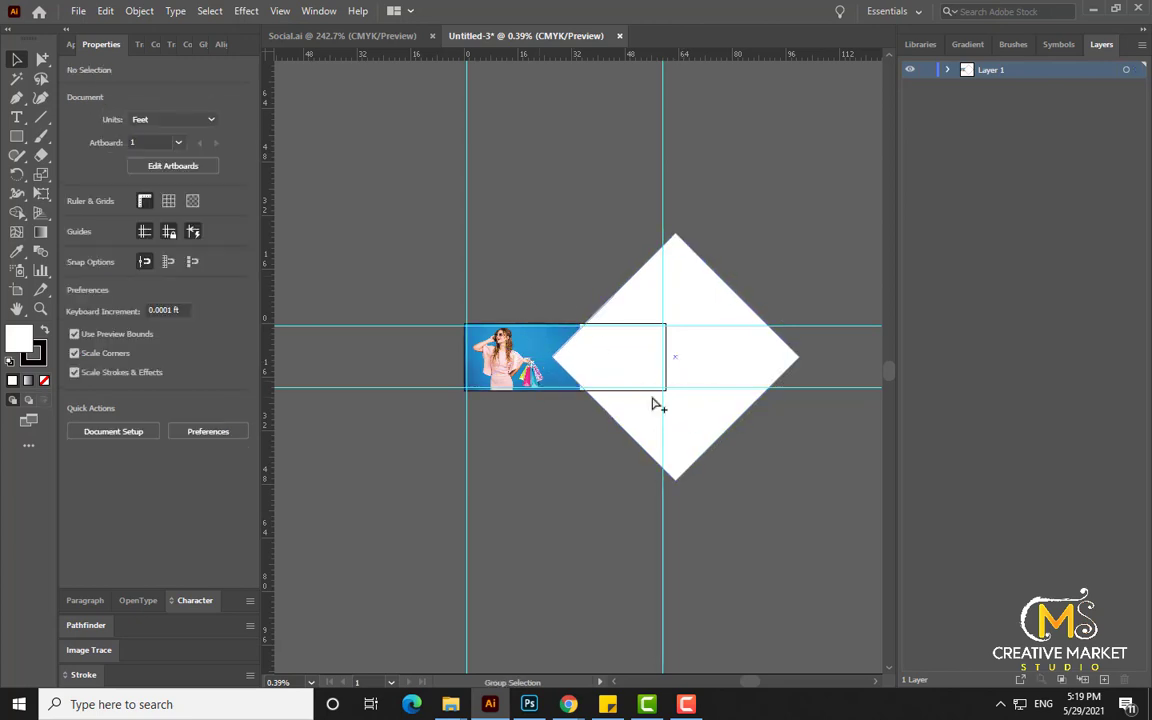
- Trim away the parts of the white diamond outside the artboard with the Shape Builder tool
key("ctrl+a")
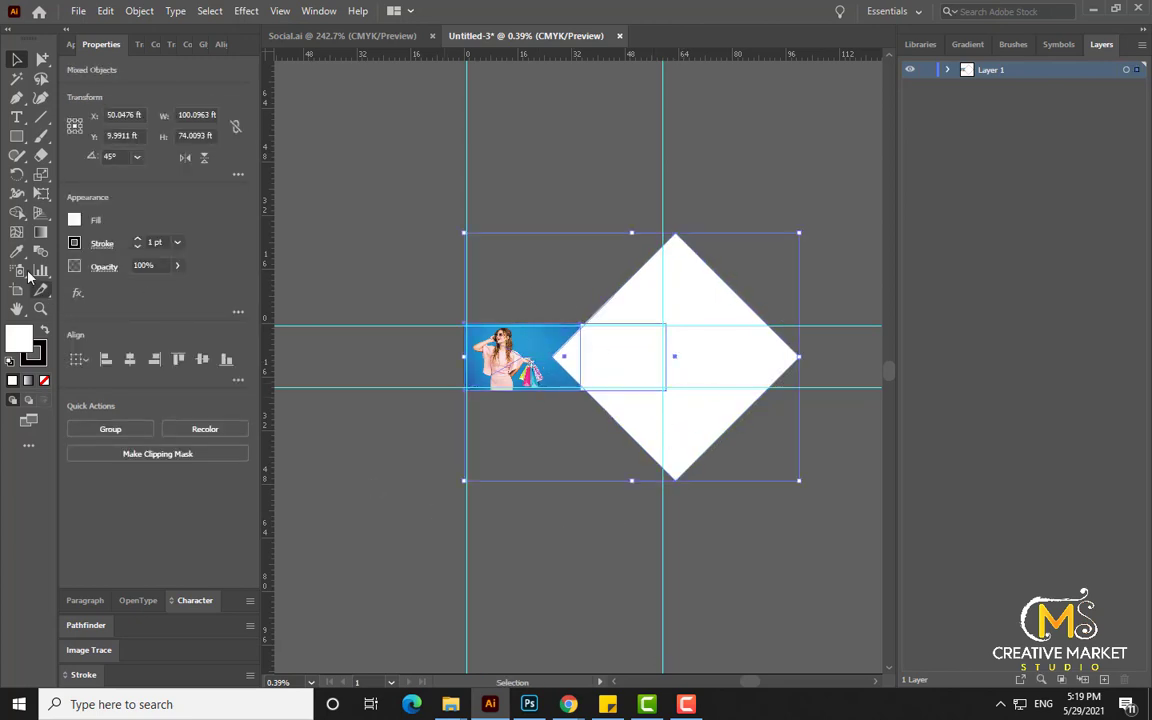
left_click(18, 214)
left_click(92, 213)
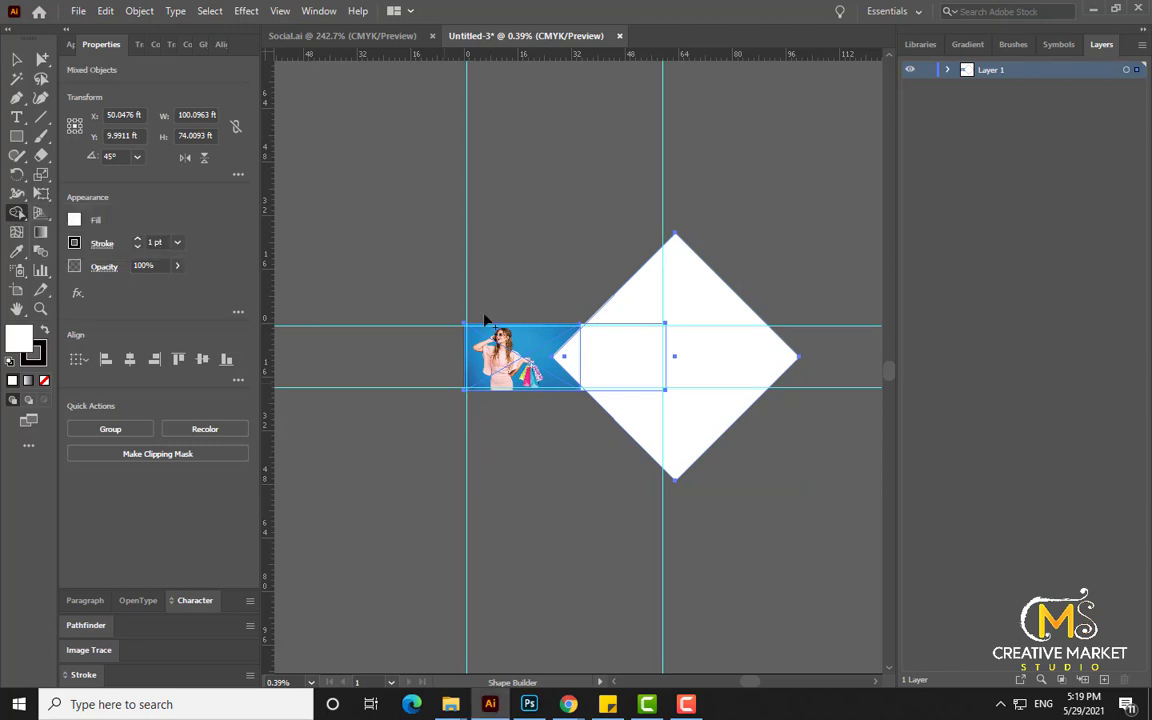
left_click(670, 308, "alt")
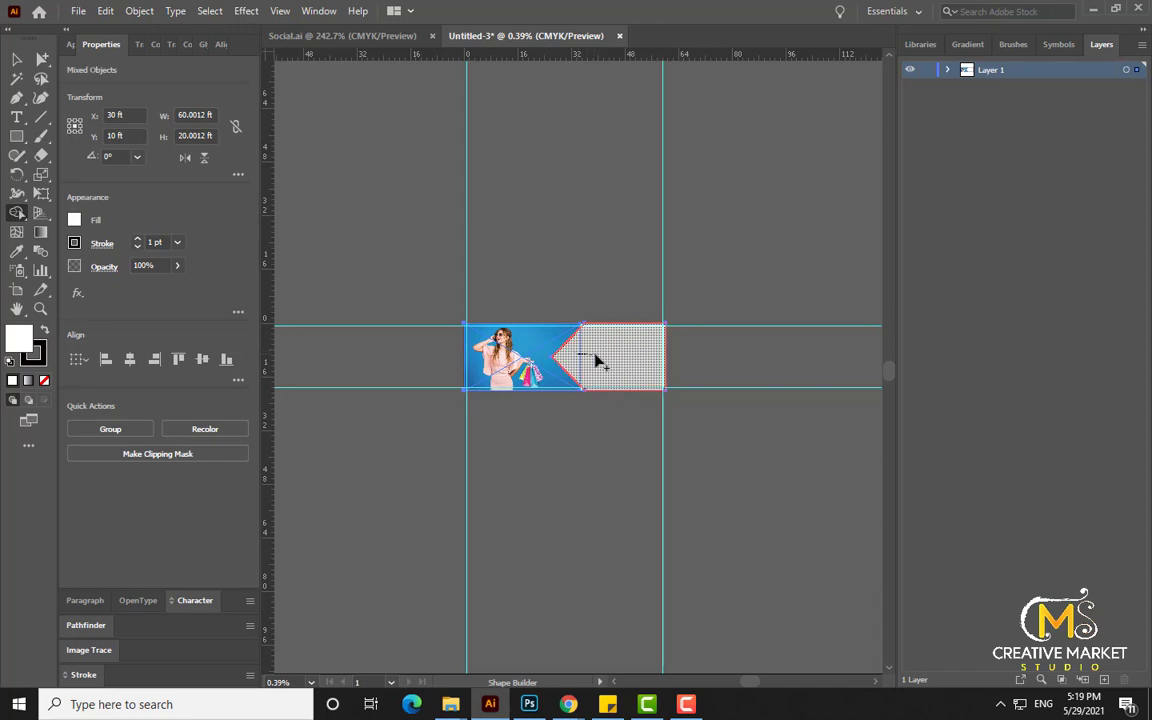
scroll(598, 378, "up", 3)
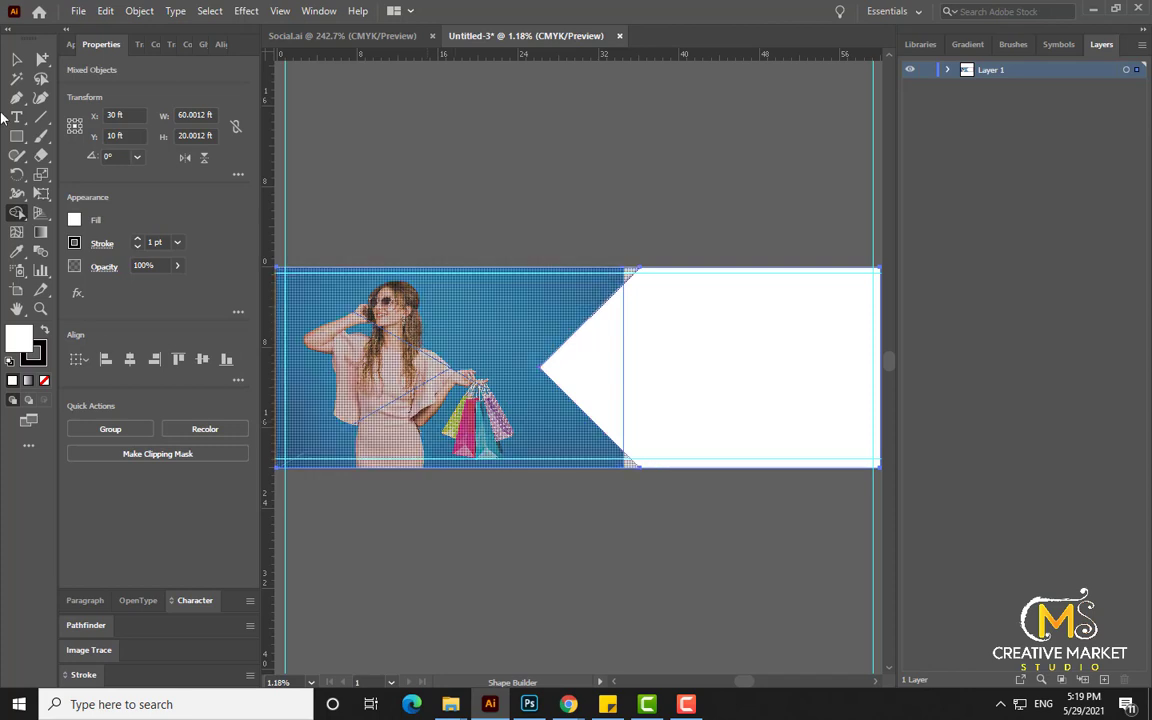
left_click(42, 59)
left_click(652, 164)
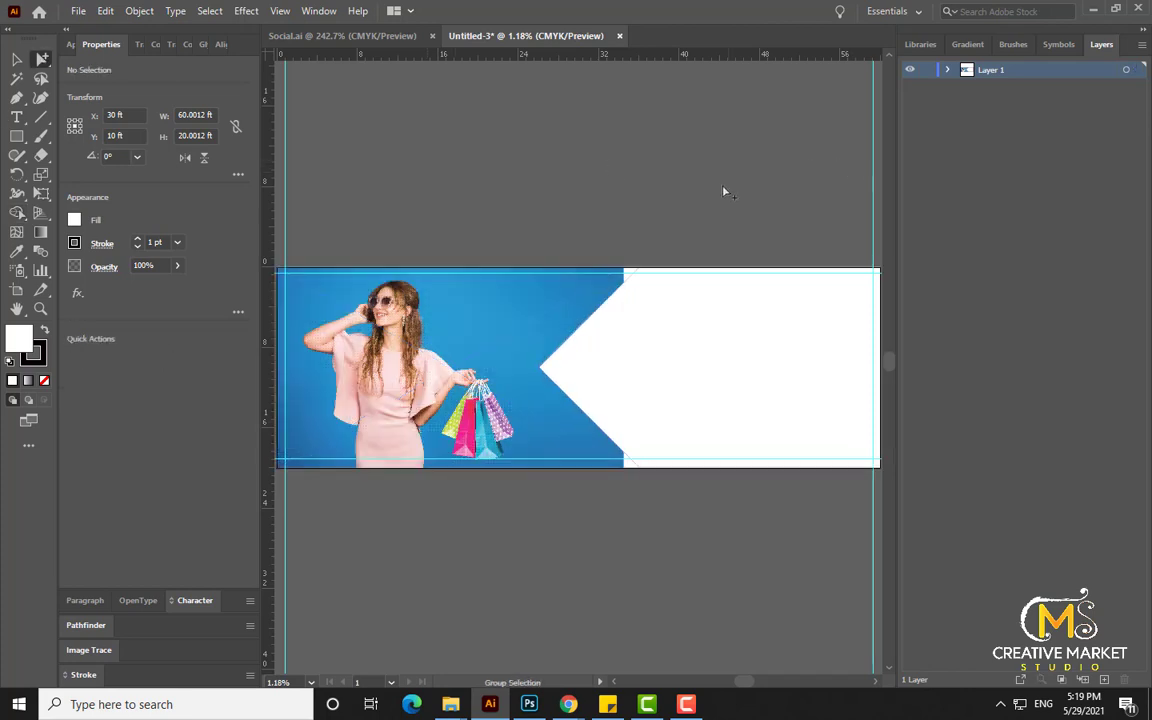
- Enlarge the photo to about 36.9 x 21.4 ft and realign it to the artboard's upper-left corner, filling the gaps beside the white shape
left_click(587, 296)
left_click_drag(591, 237, 683, 219)
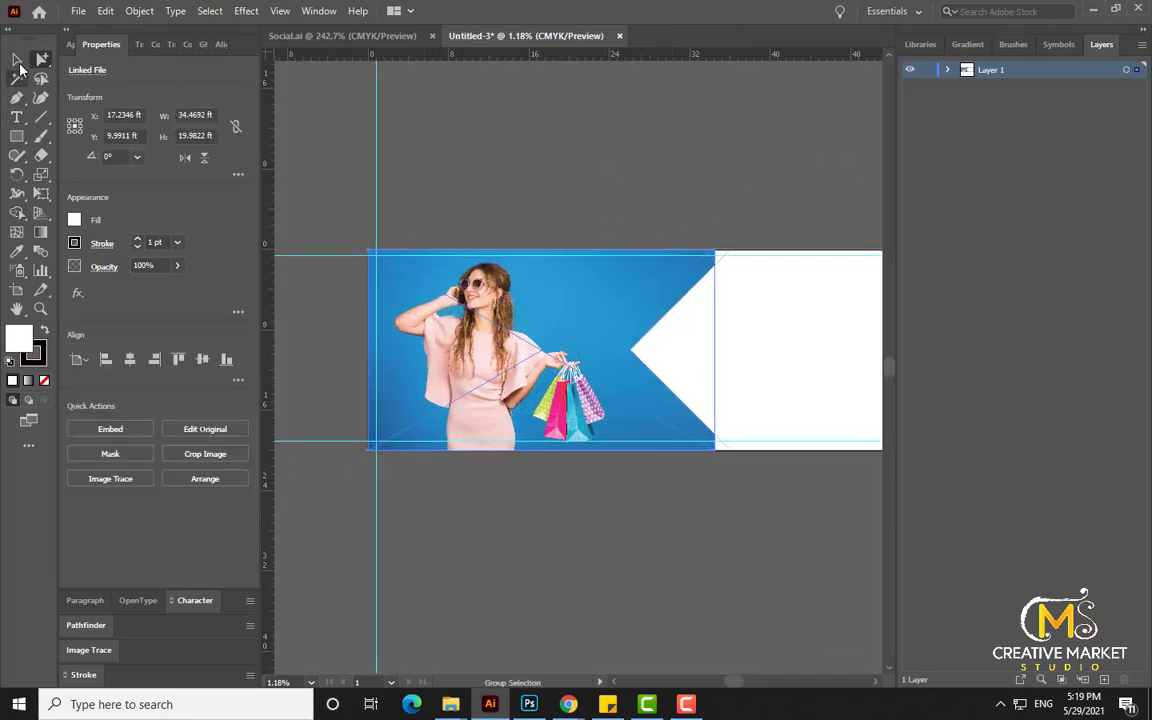
left_click(18, 61)
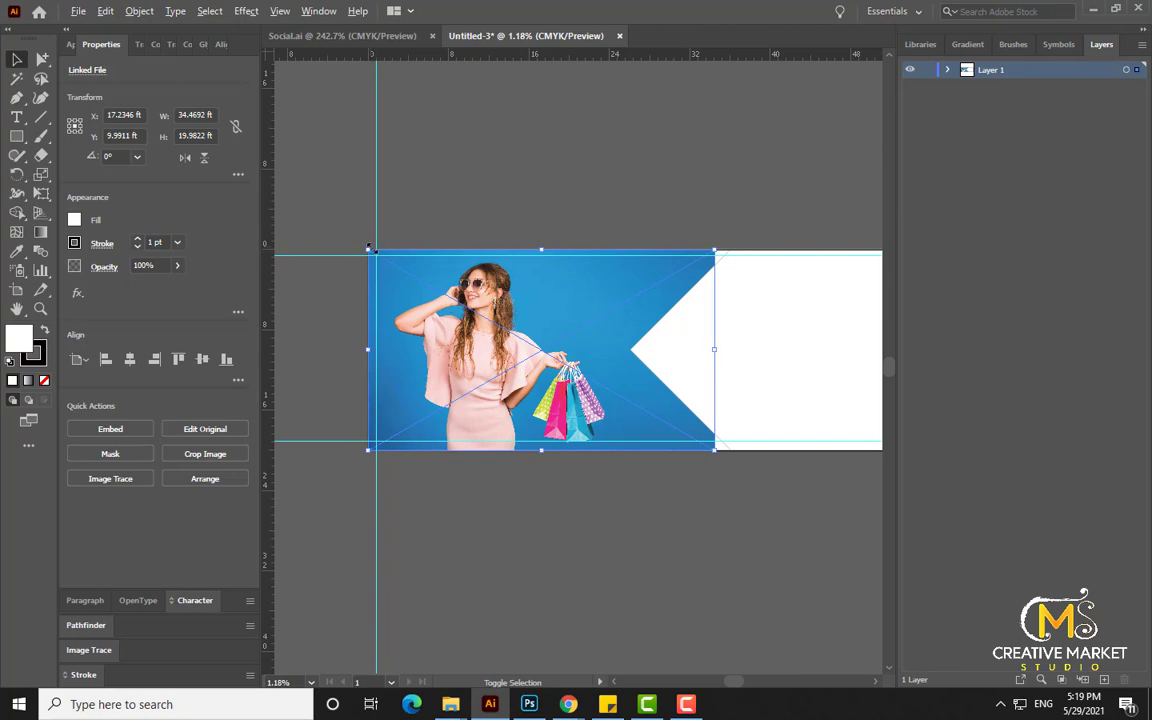
left_click_drag(368, 247, 355, 233)
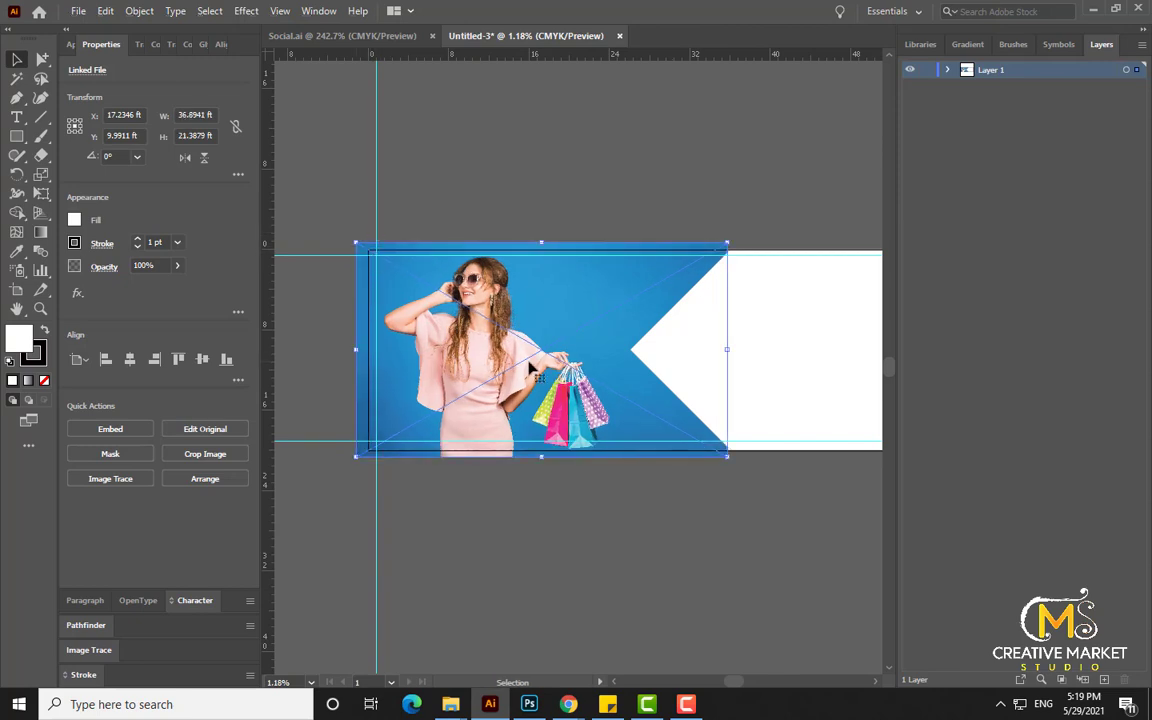
mouse_move(530, 365)
left_mouse_down()
mouse_move(556, 358)
mouse_move(538, 372)
mouse_move(548, 368)
left_mouse_up()
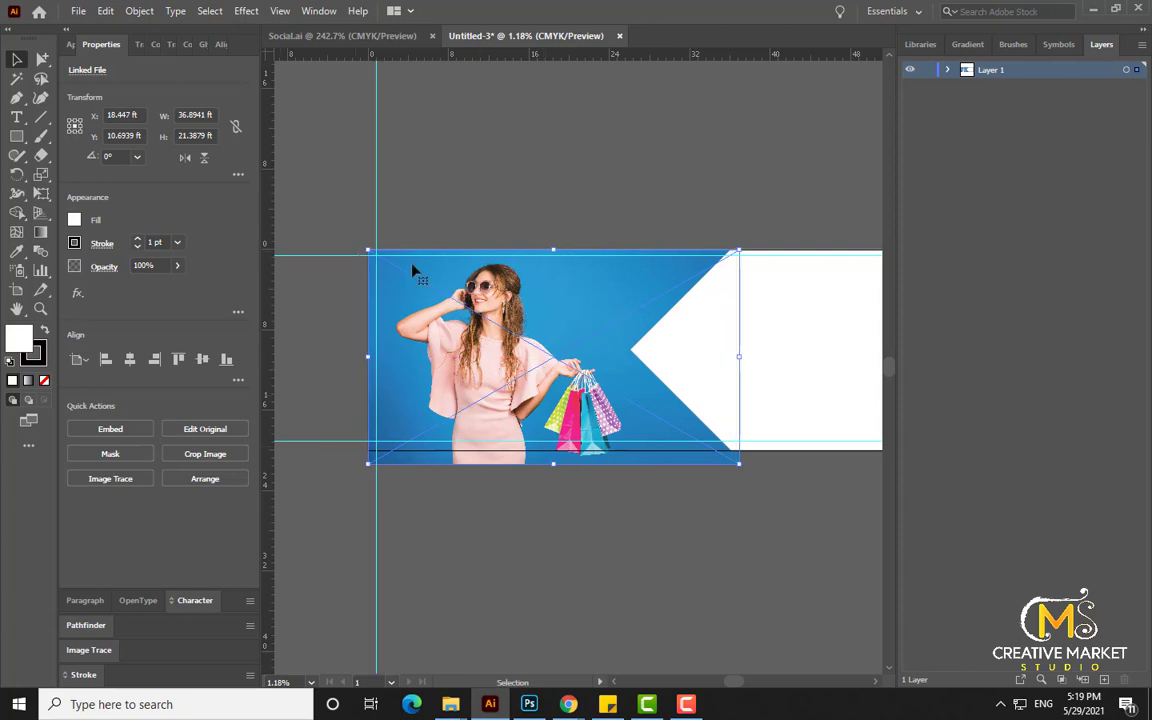
left_click(42, 59)
left_click(579, 160)
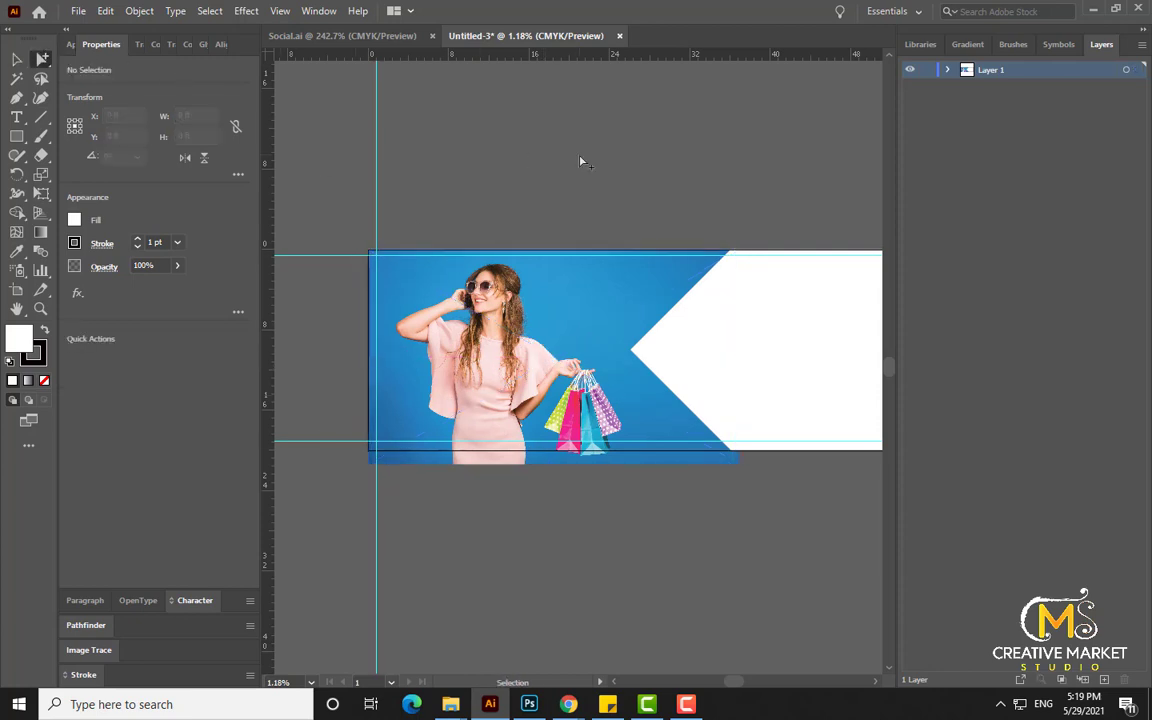
key("ctrl+minus")
left_click_drag(580, 160, 553, 159)
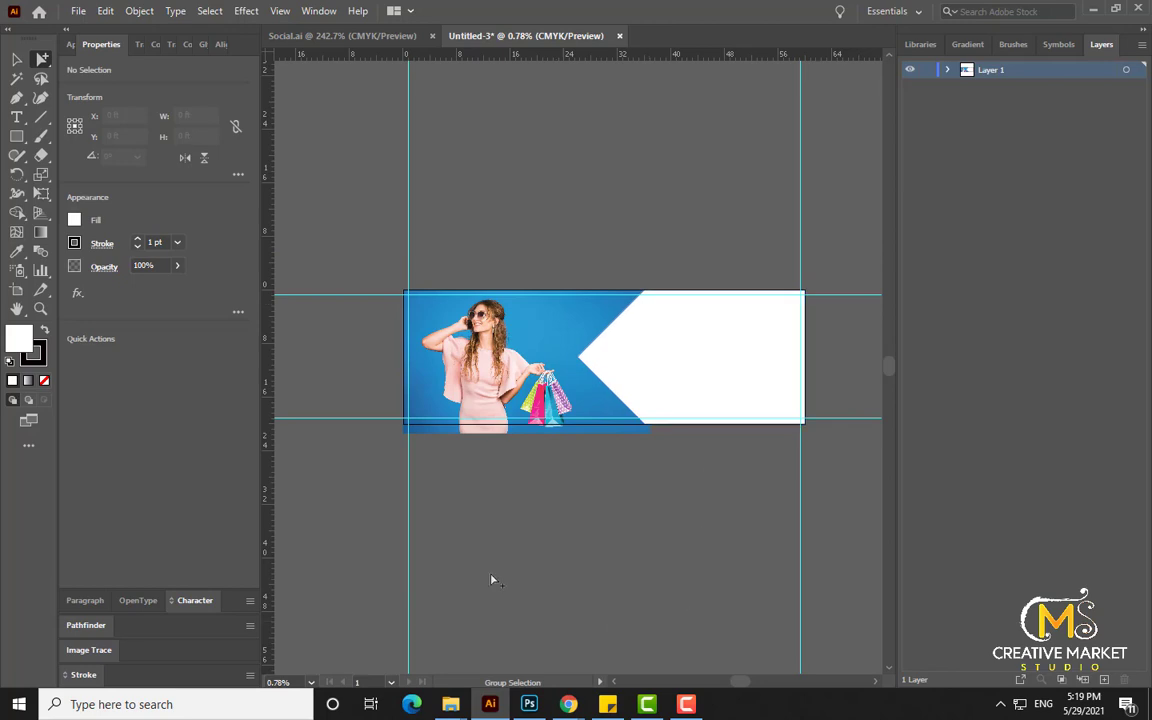
left_click_drag(708, 377, 686, 390)
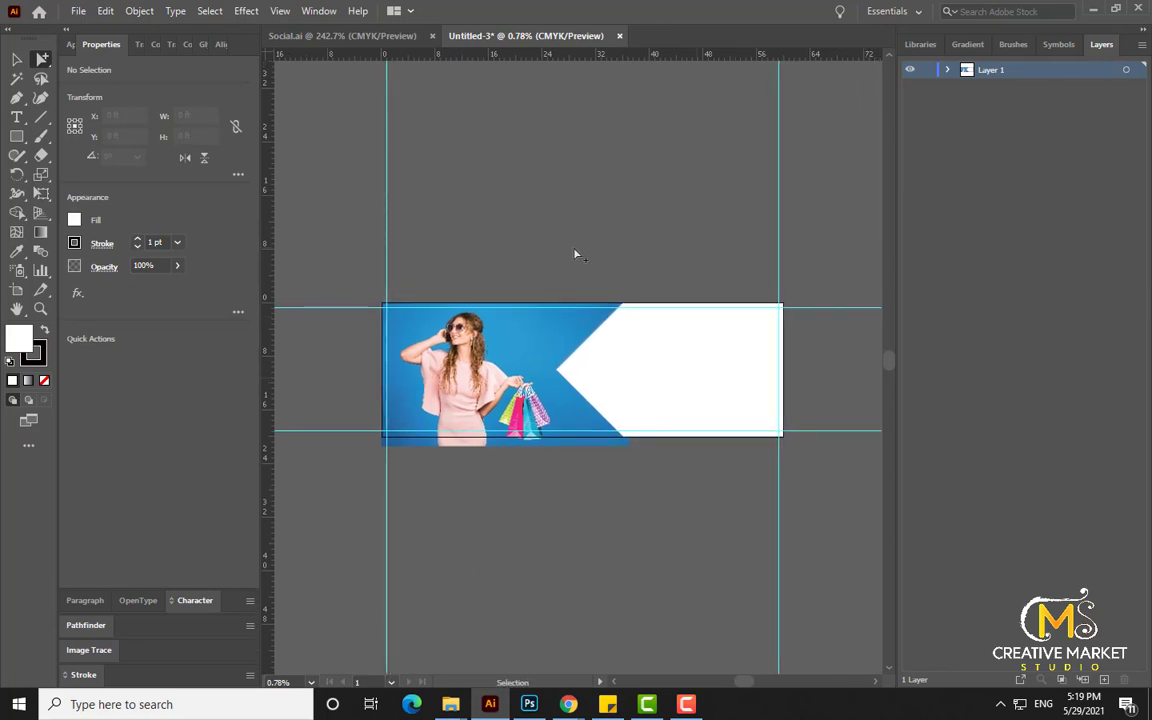
- Place a point text line in the upper part of the white panel and set its font size to 2000 pt
key("ctrl+plus")
left_click_drag(589, 244, 522, 234)
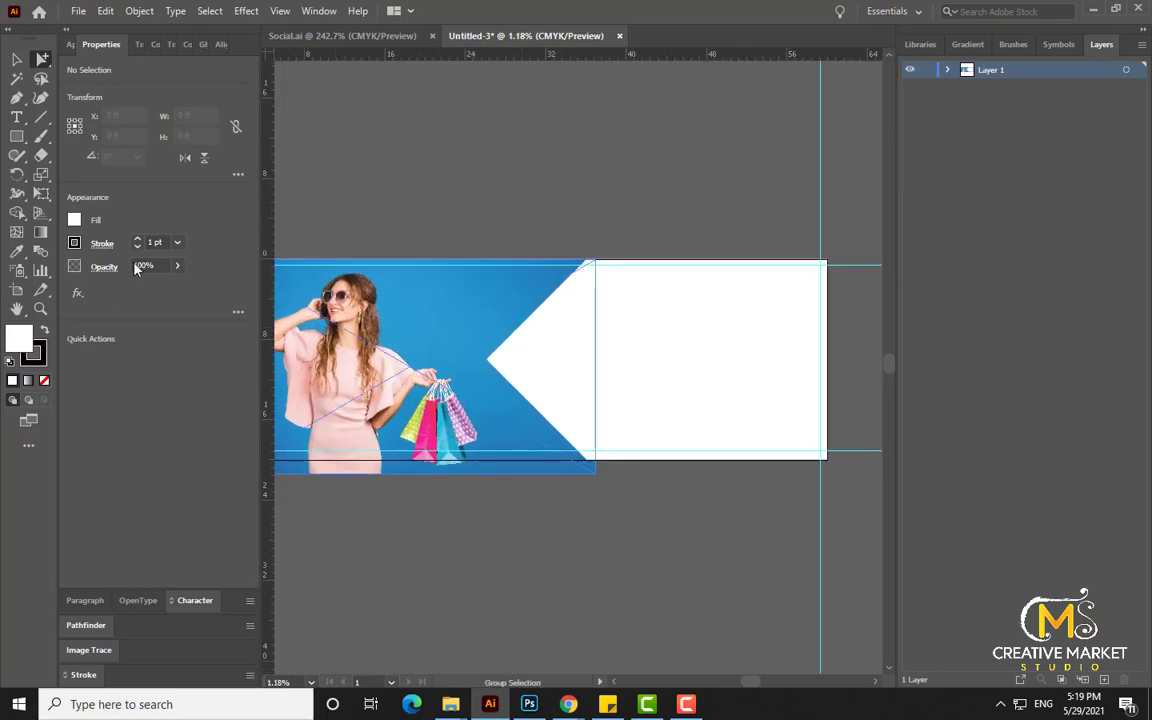
key("t")
left_click(622, 321)
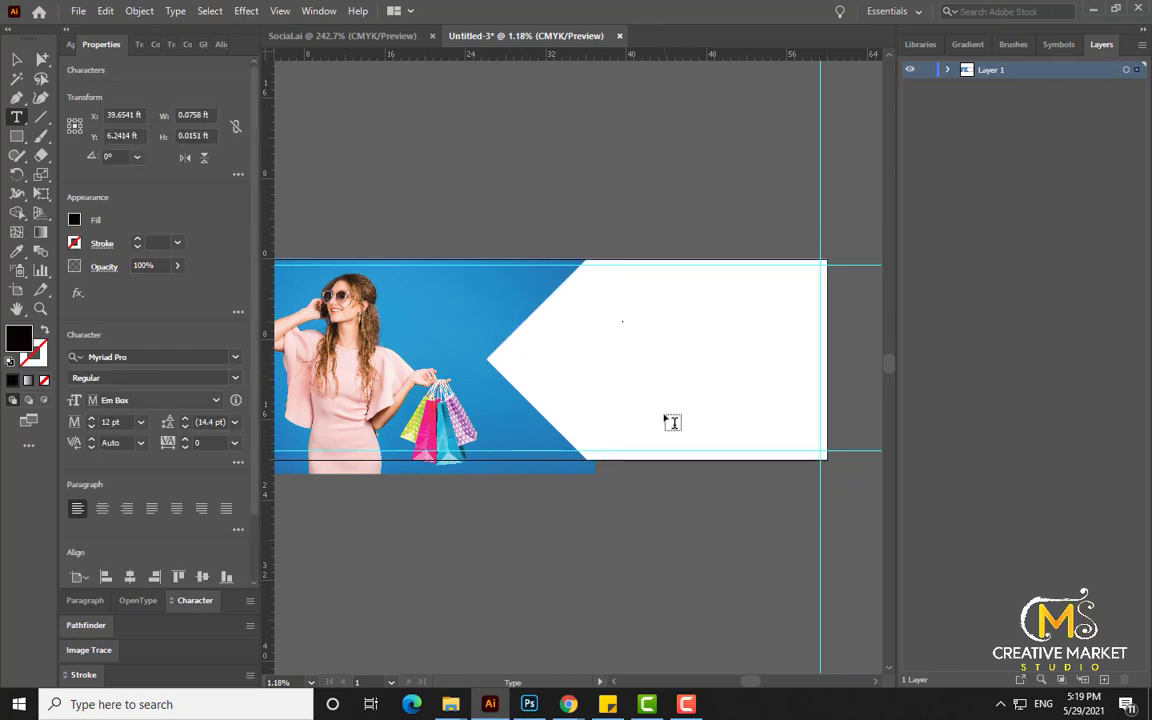
left_click(100, 422)
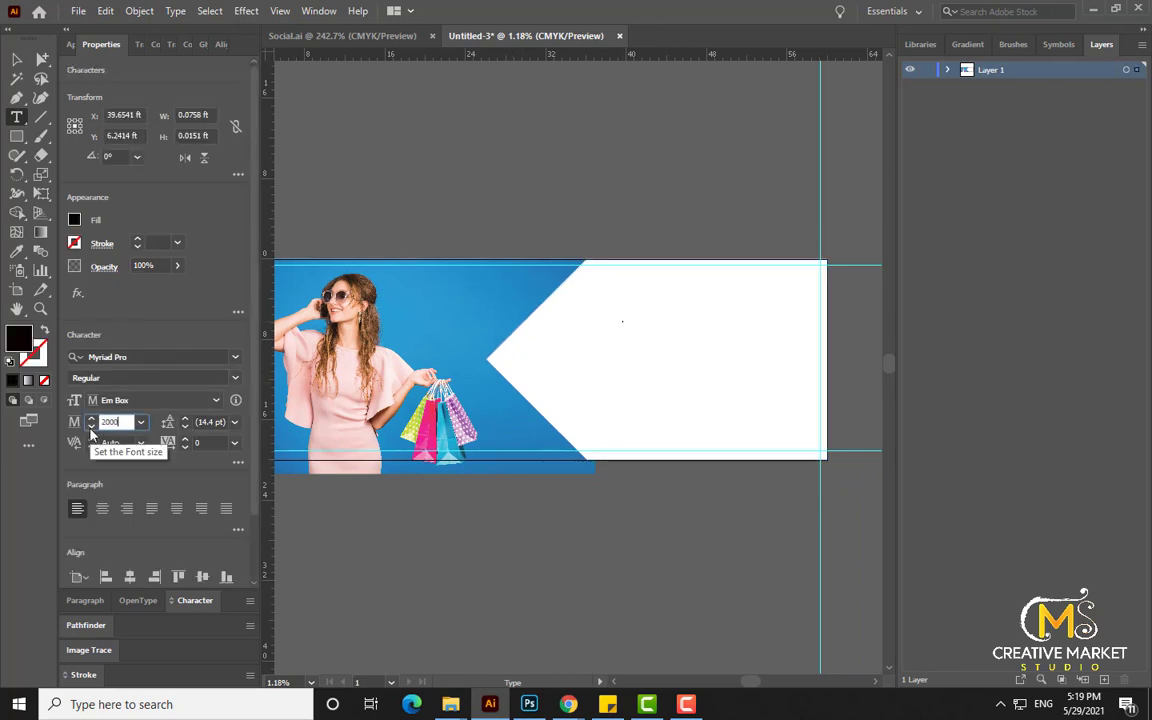
type("2000")
key("Return")
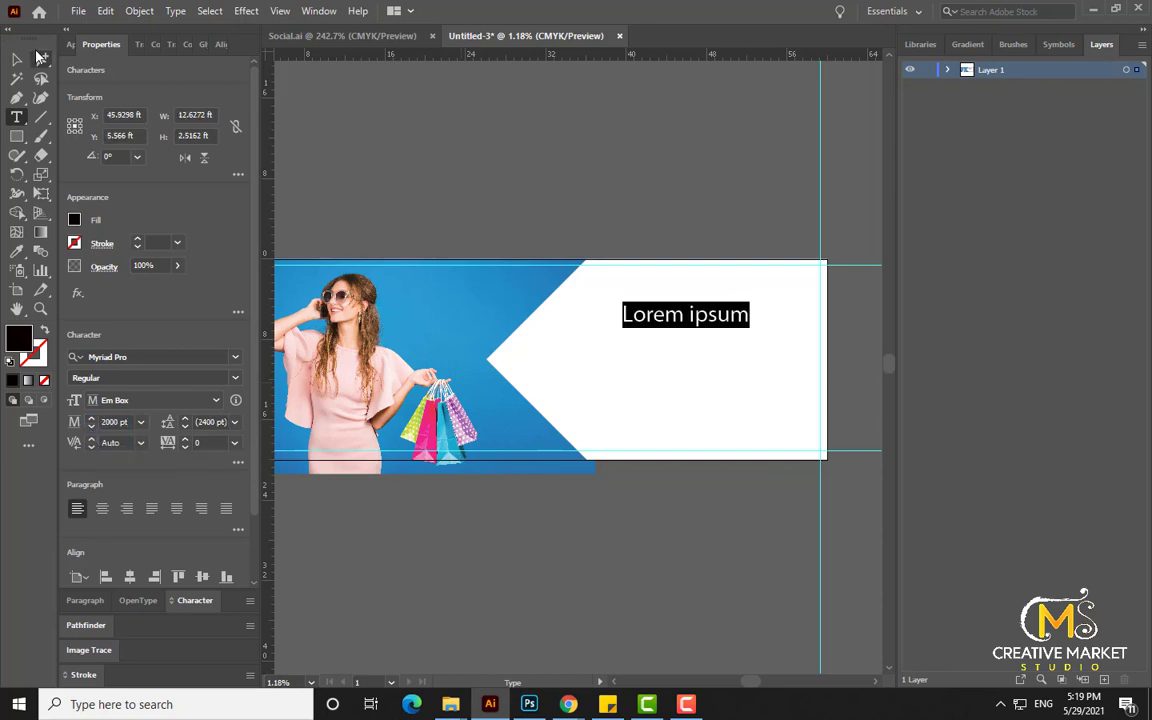
- Replace the placeholder text on the white panel with the heading "SHOPPING BAGS"
left_click(39, 58)
double_click(717, 317)
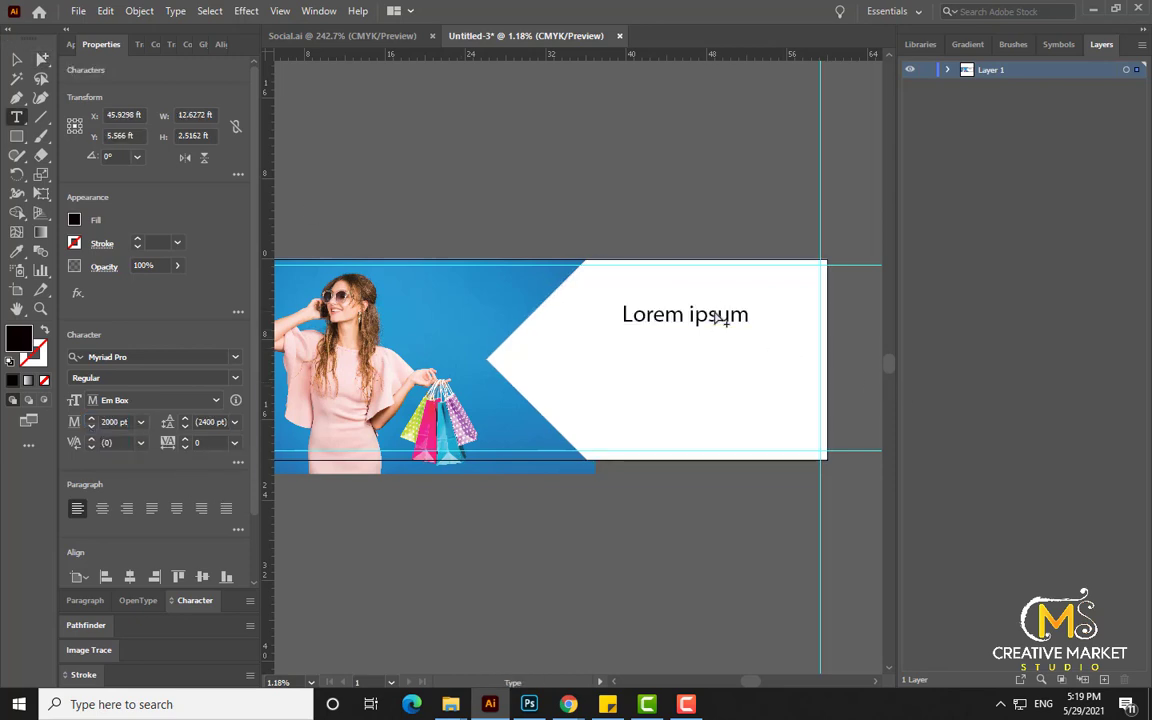
triple_click(717, 317)
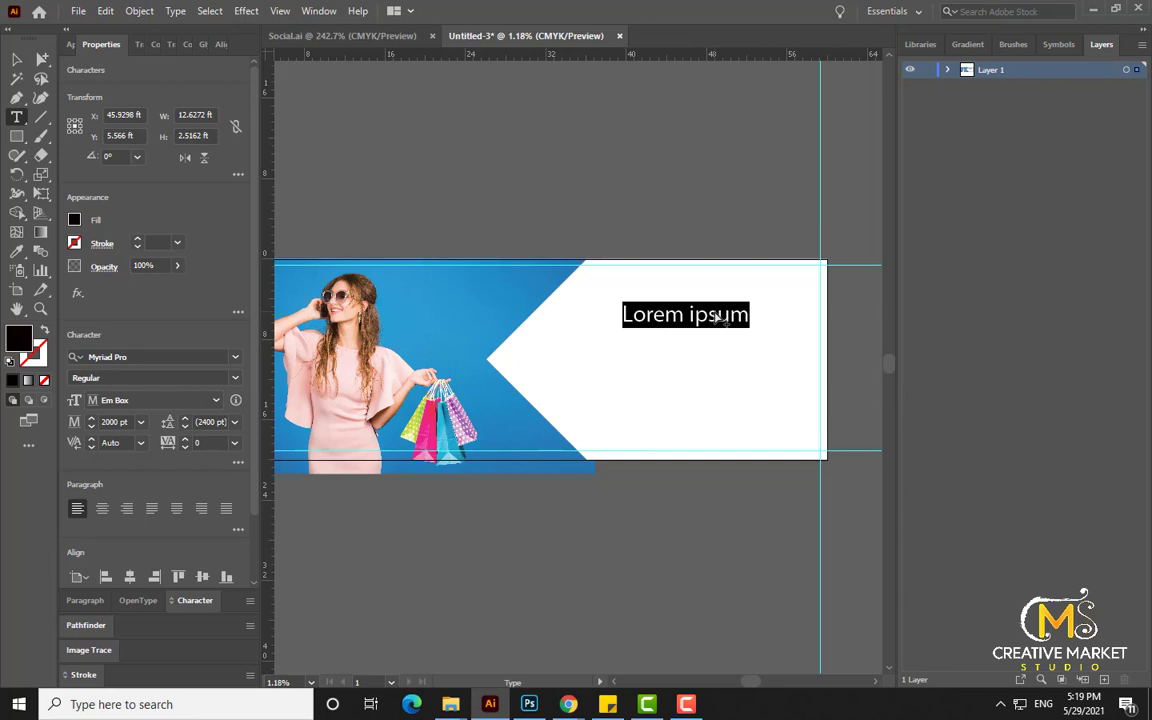
type("sho")
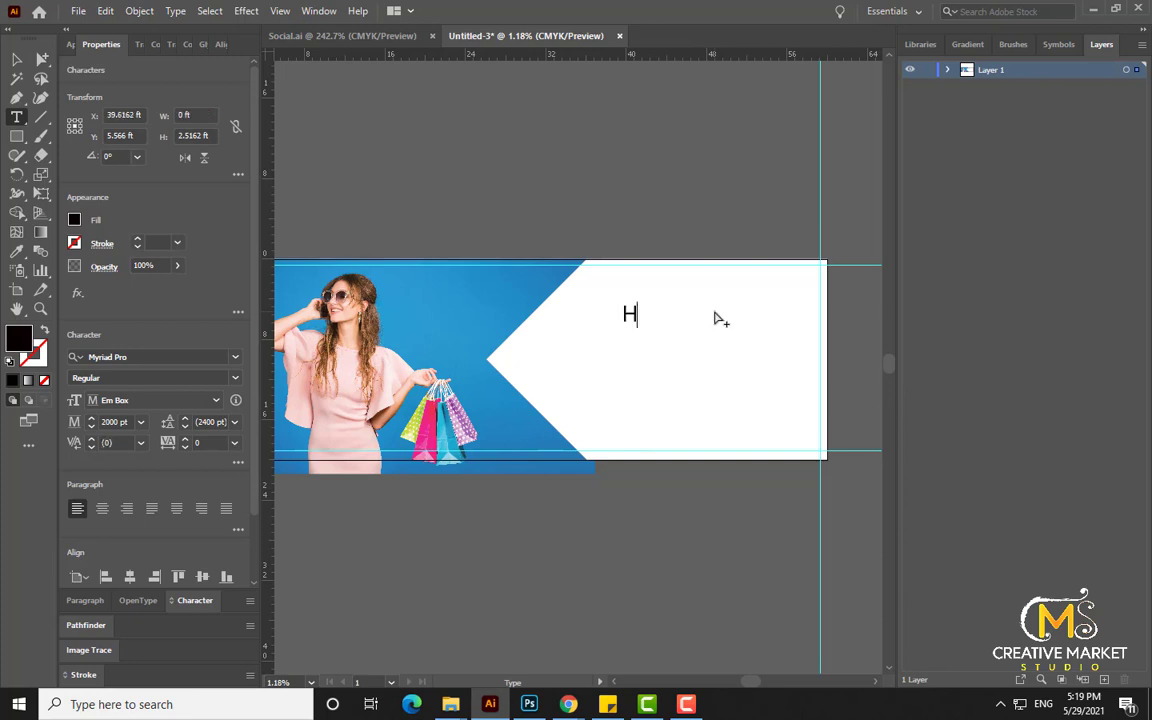
type("SHOP")
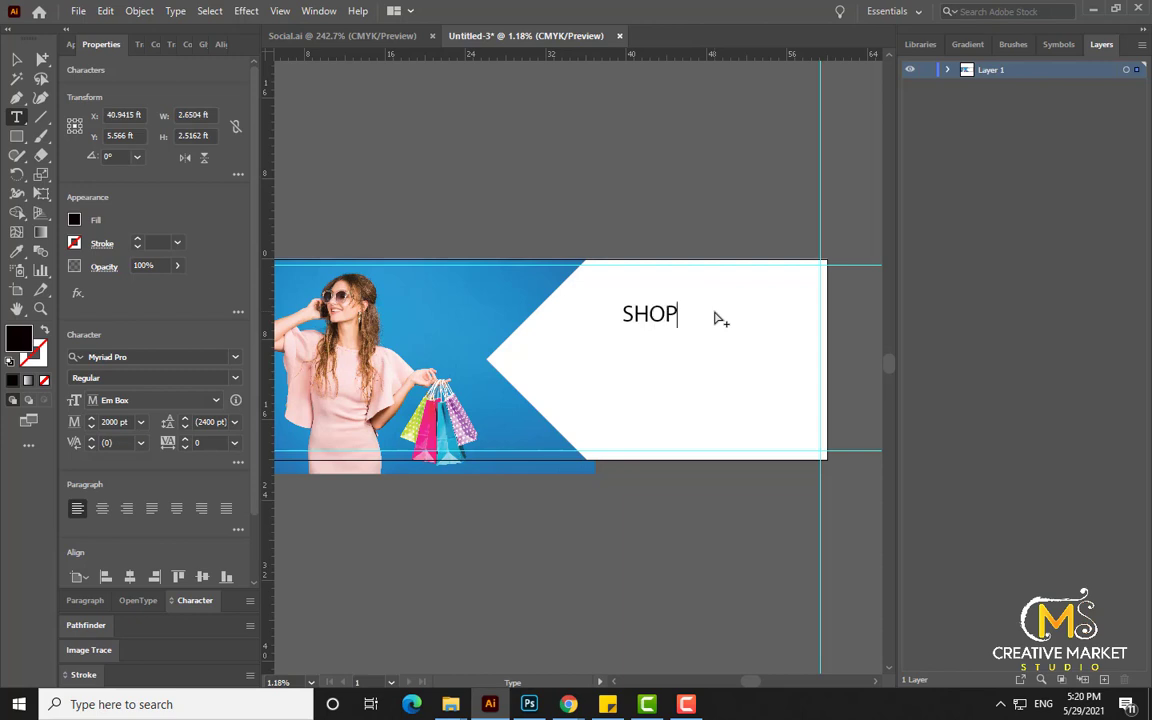
type("PING BAGE")
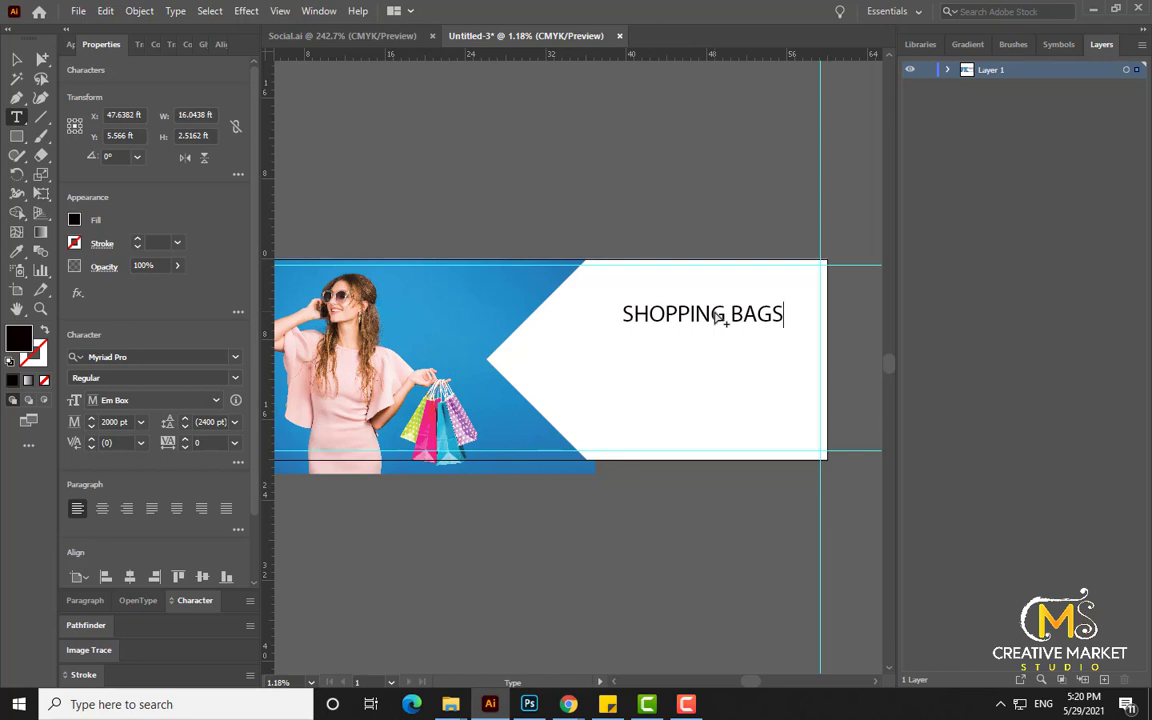
left_click(38, 60)
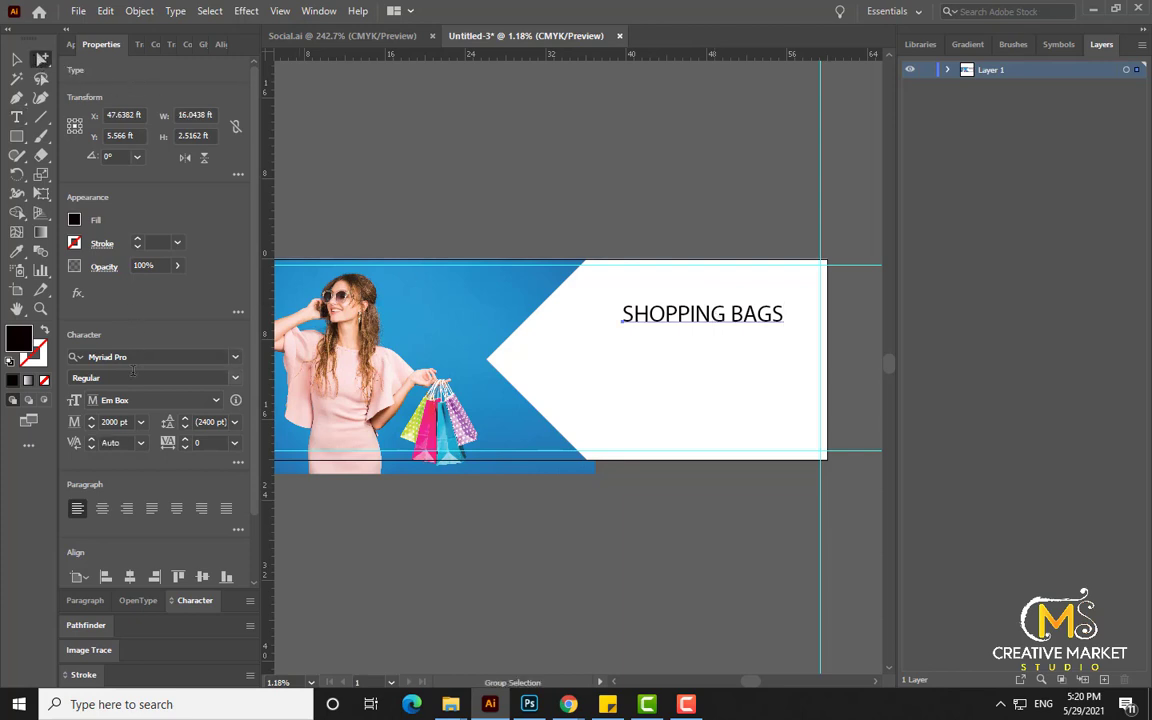
- Set the SHOPPING BAGS heading to Myriad Pro Bold and move its centre to about X 45.8 ft, Y 6.2 ft
left_click(164, 378)
left_click(232, 383)
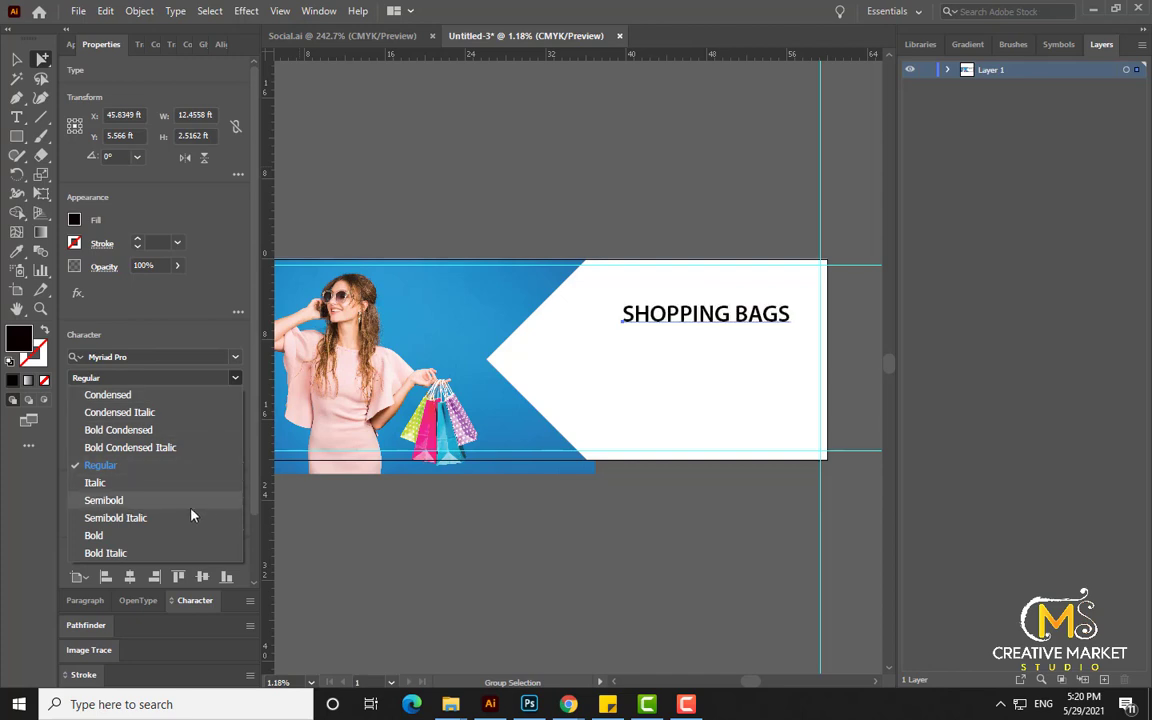
left_click(186, 536)
left_click_drag(710, 324, 686, 330)
- Fill the heading with the blue sampled from the photo background and darken it to #073149
key("i")
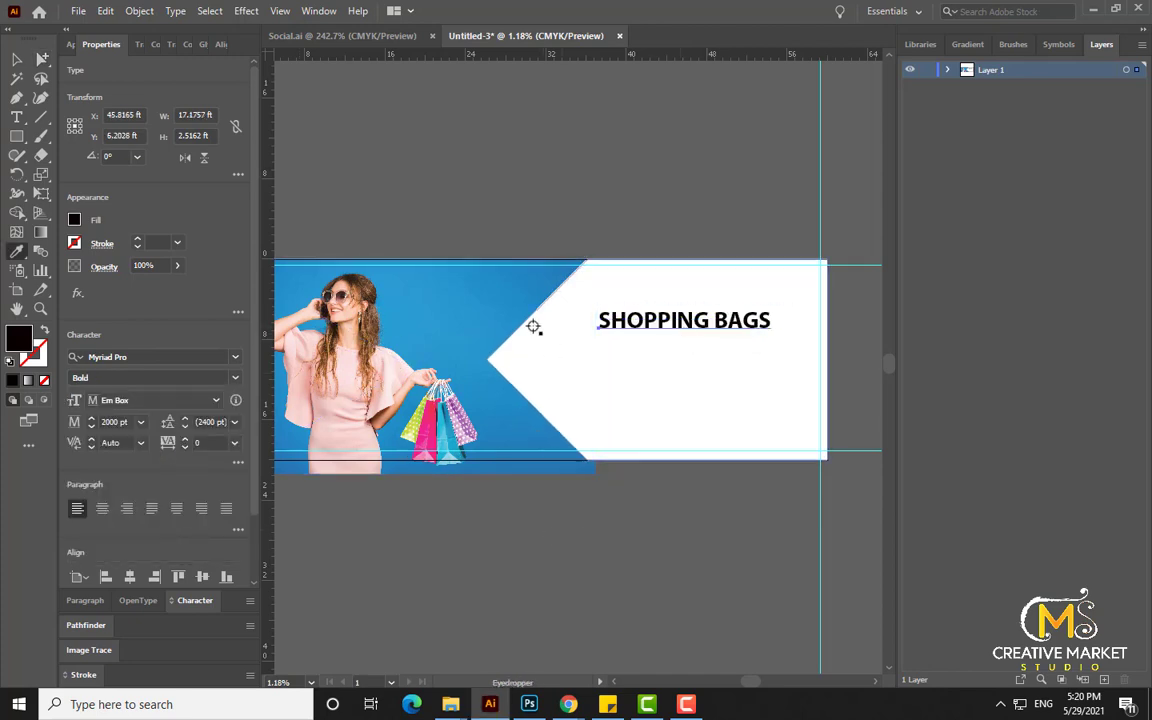
left_click(505, 307)
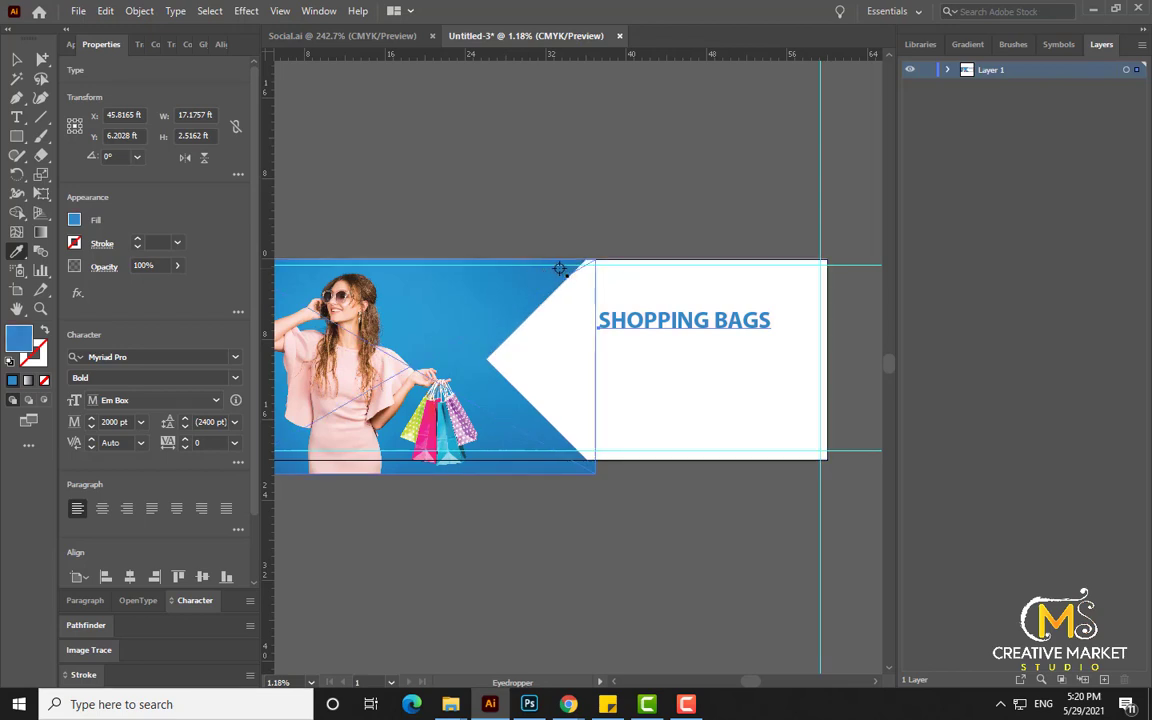
double_click(27, 345)
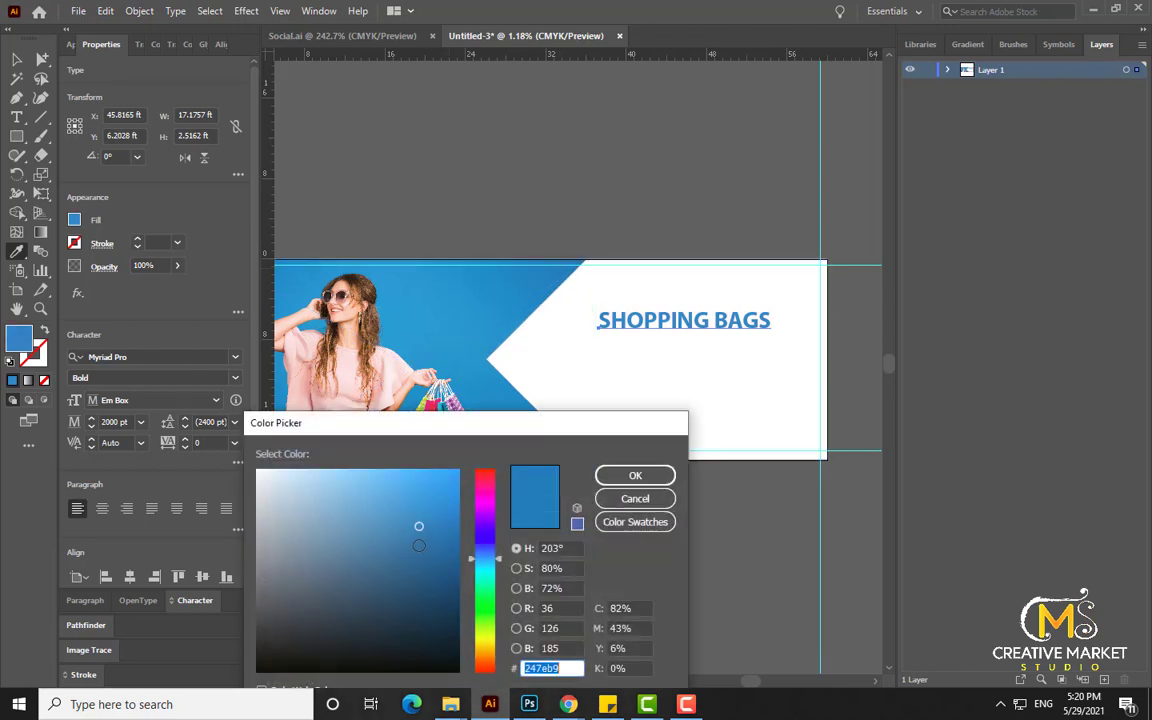
mouse_move(419, 527)
left_mouse_down()
mouse_move(442, 576)
mouse_move(436, 607)
left_mouse_up()
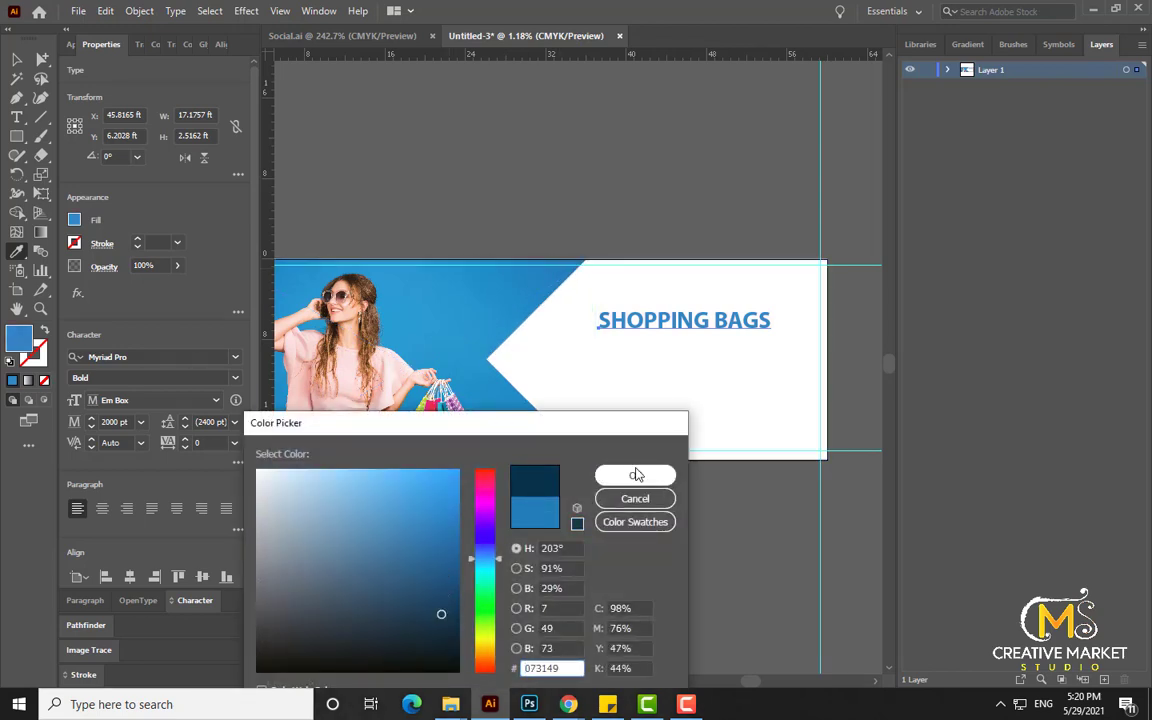
left_click(635, 475)
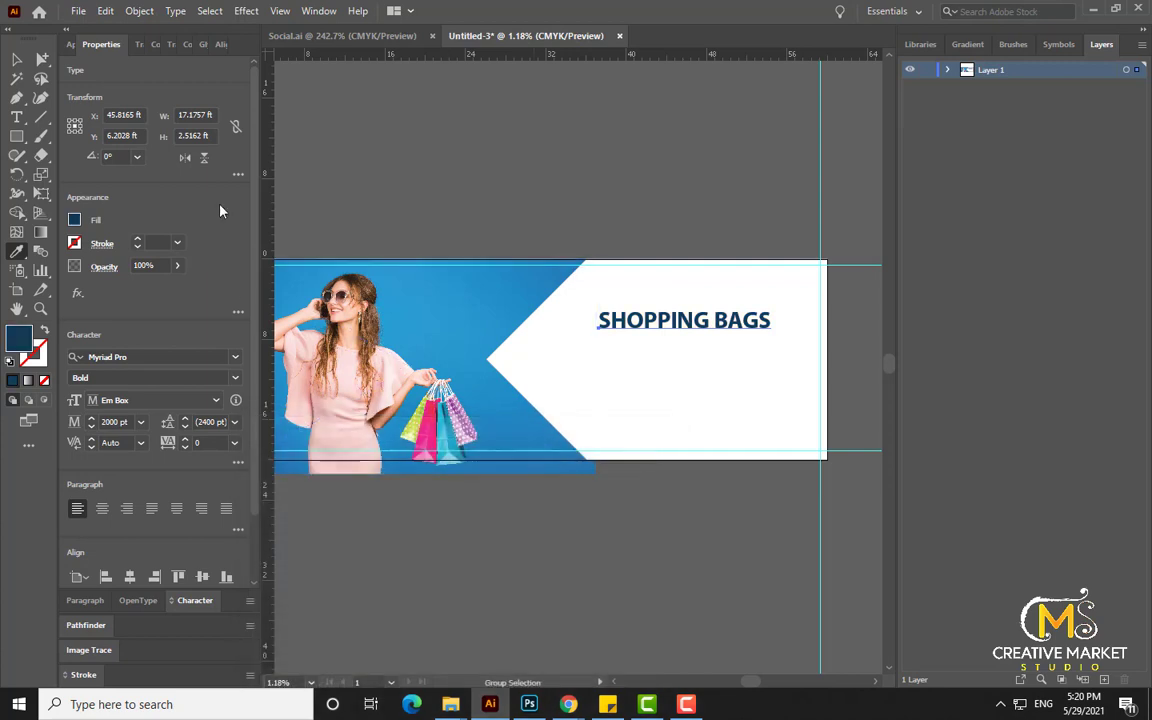
- Change the heading's fill to the medium blue #236c8c and deselect it
double_click(20, 344)
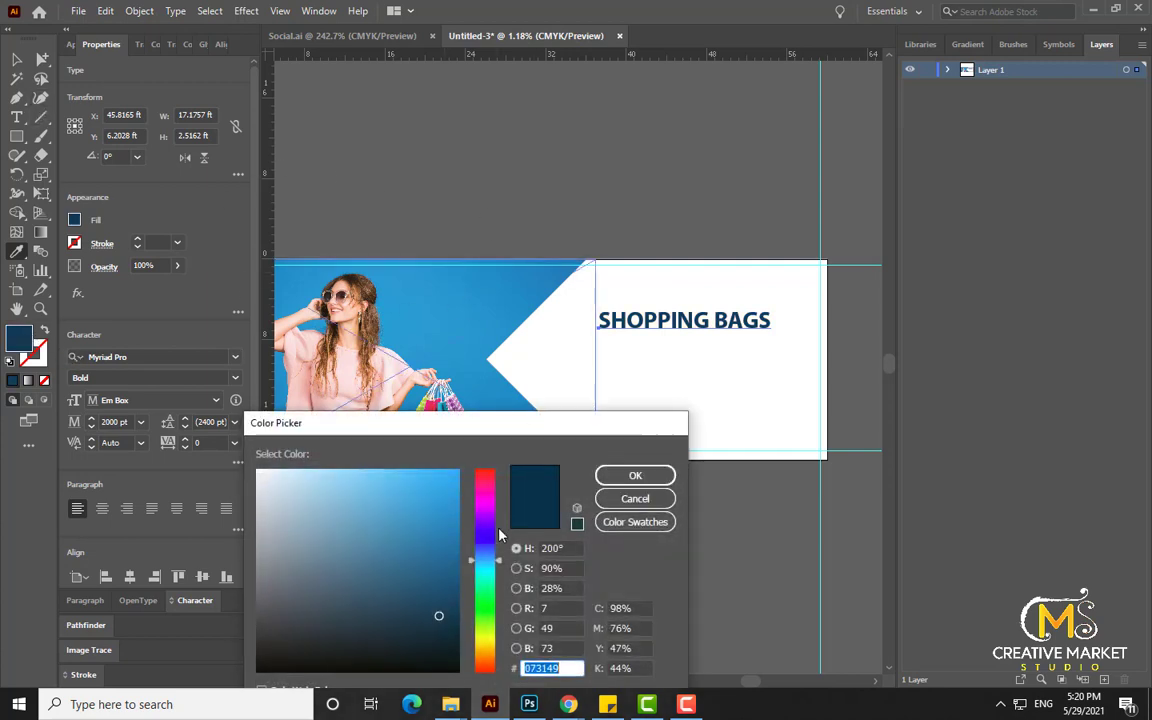
left_click(431, 558)
left_click(409, 560)
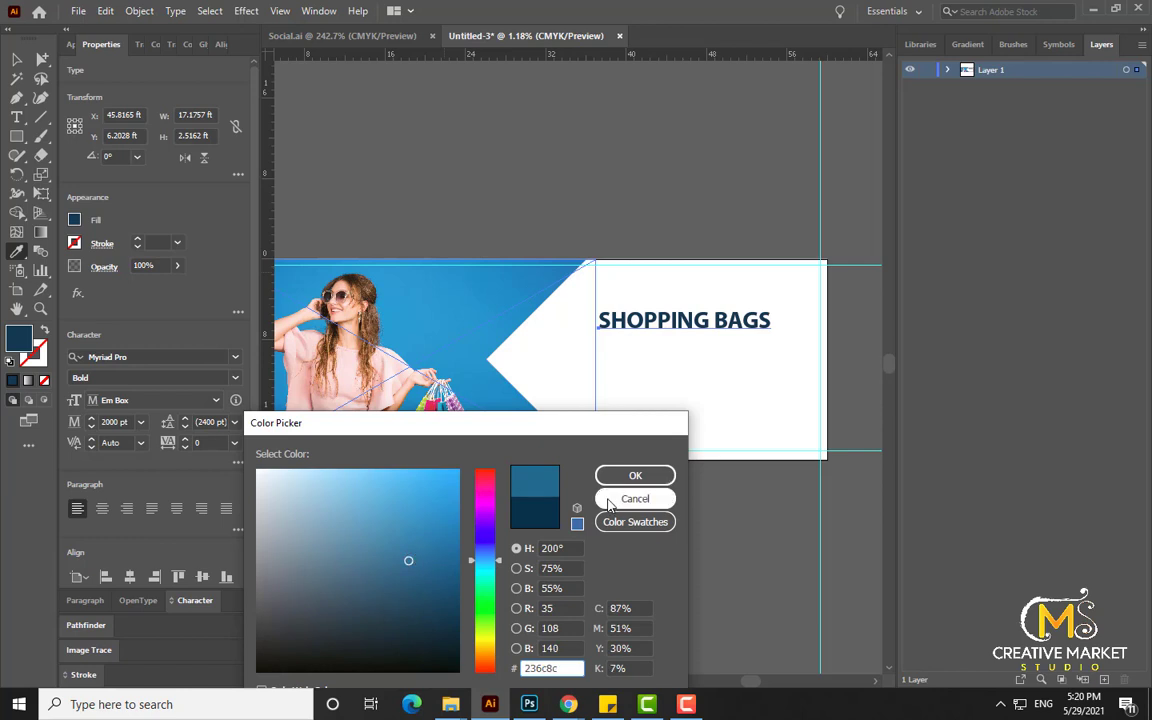
left_click(625, 478)
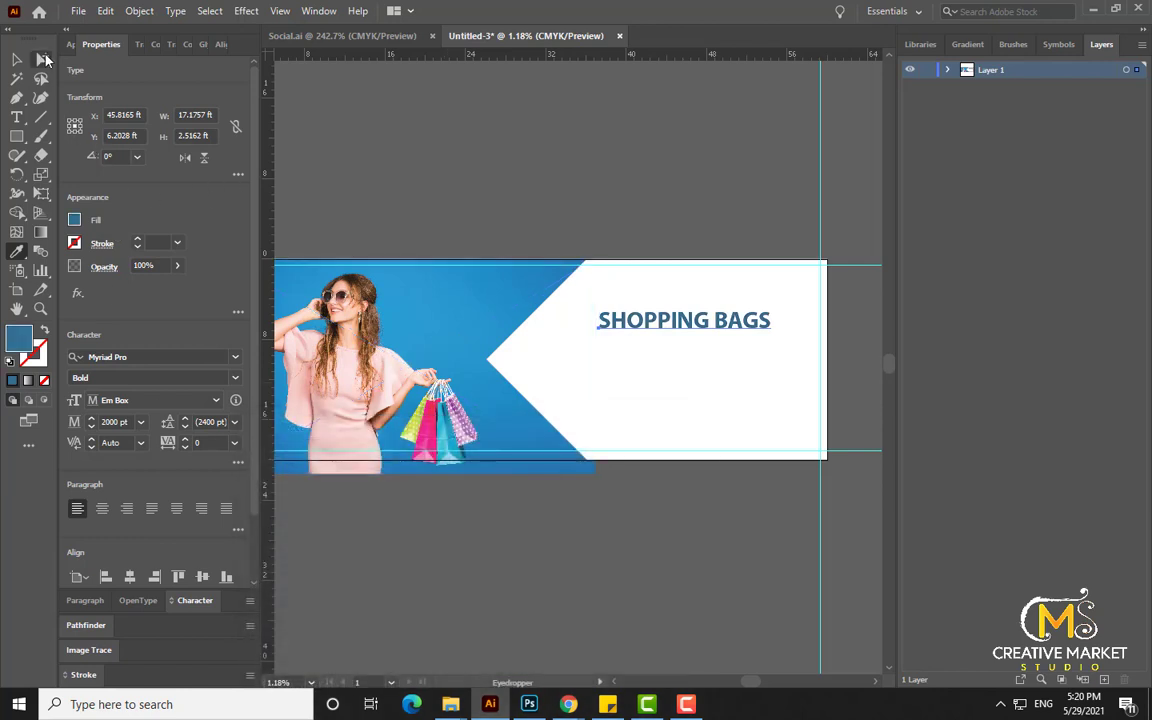
left_click(42, 59)
left_click(391, 144)
key("ctrl+minus")
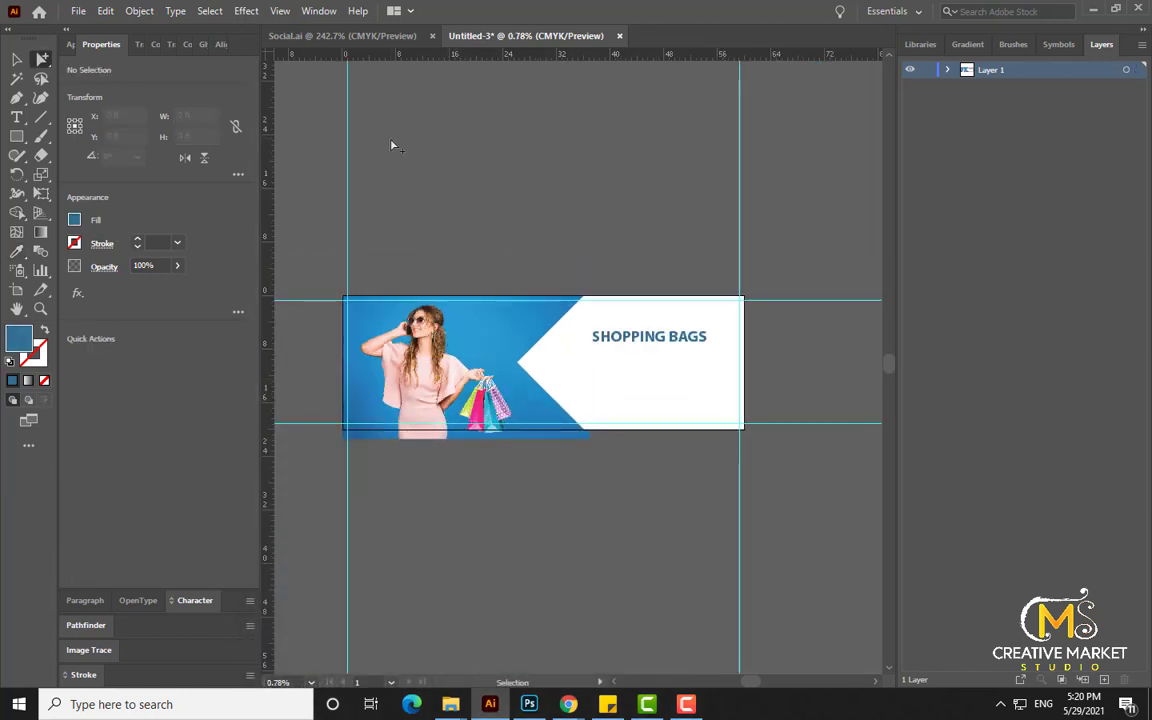
- Recolour the SHOPPING BAGS heading with the blue sampled from the photo's lower-left corner
key("ctrl+plus")
left_click(755, 250)
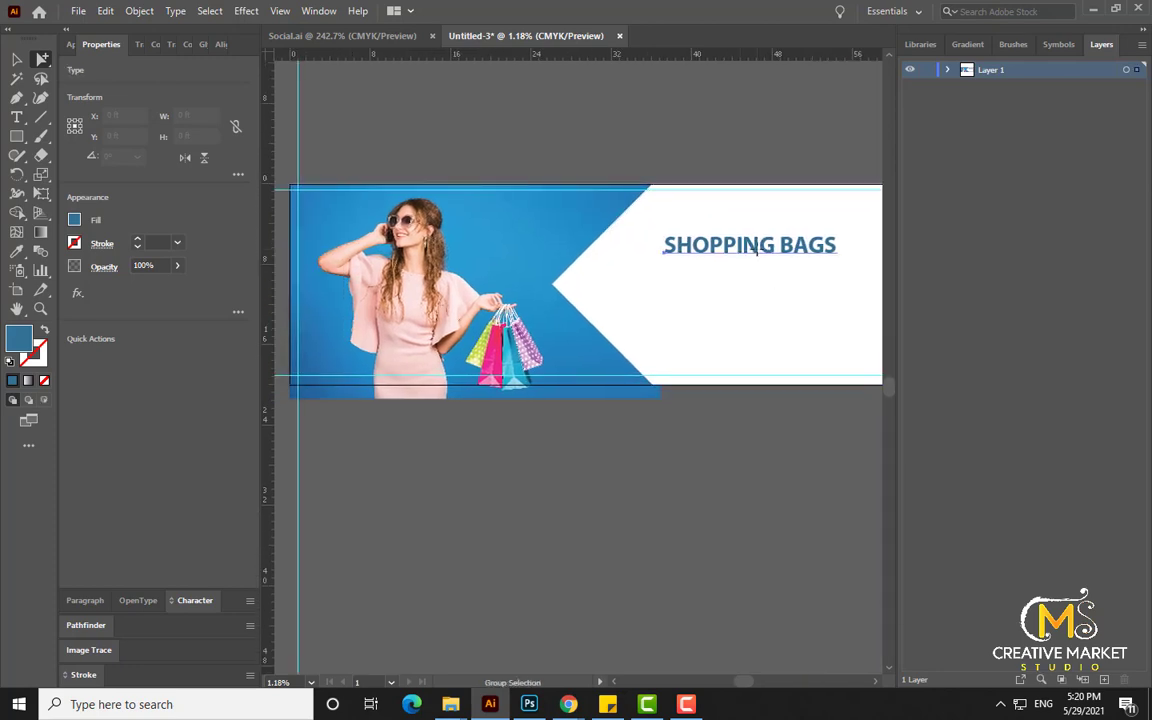
key("i")
left_click(296, 393)
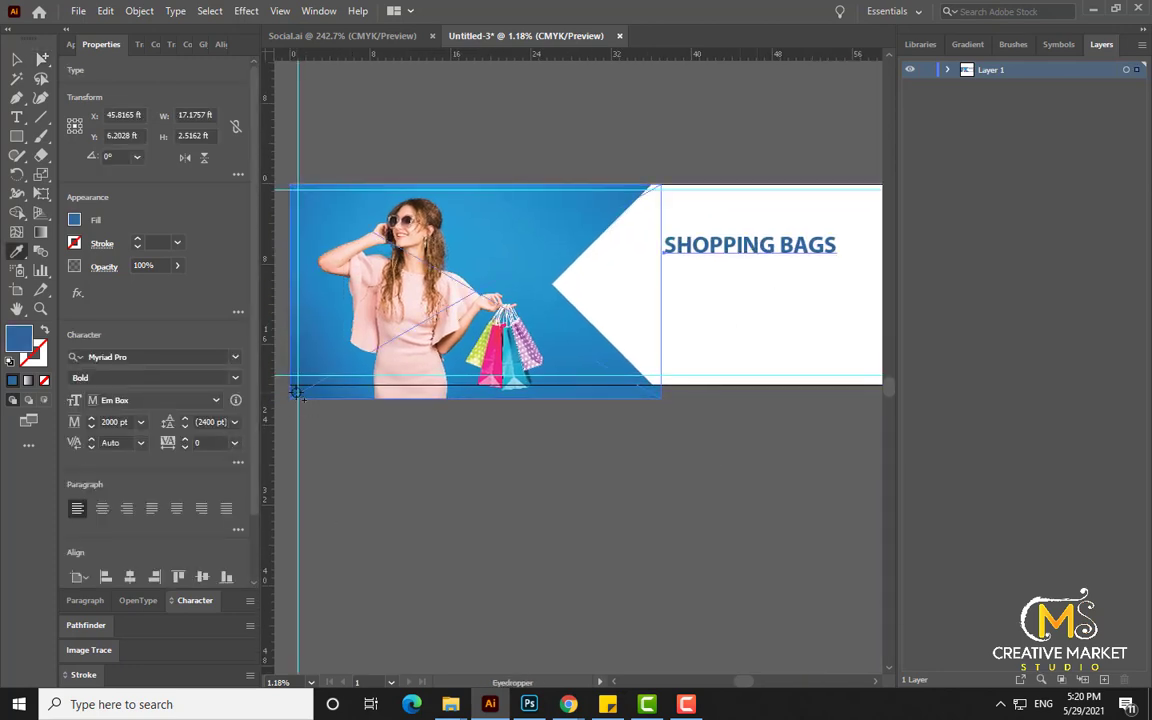
left_click(42, 59)
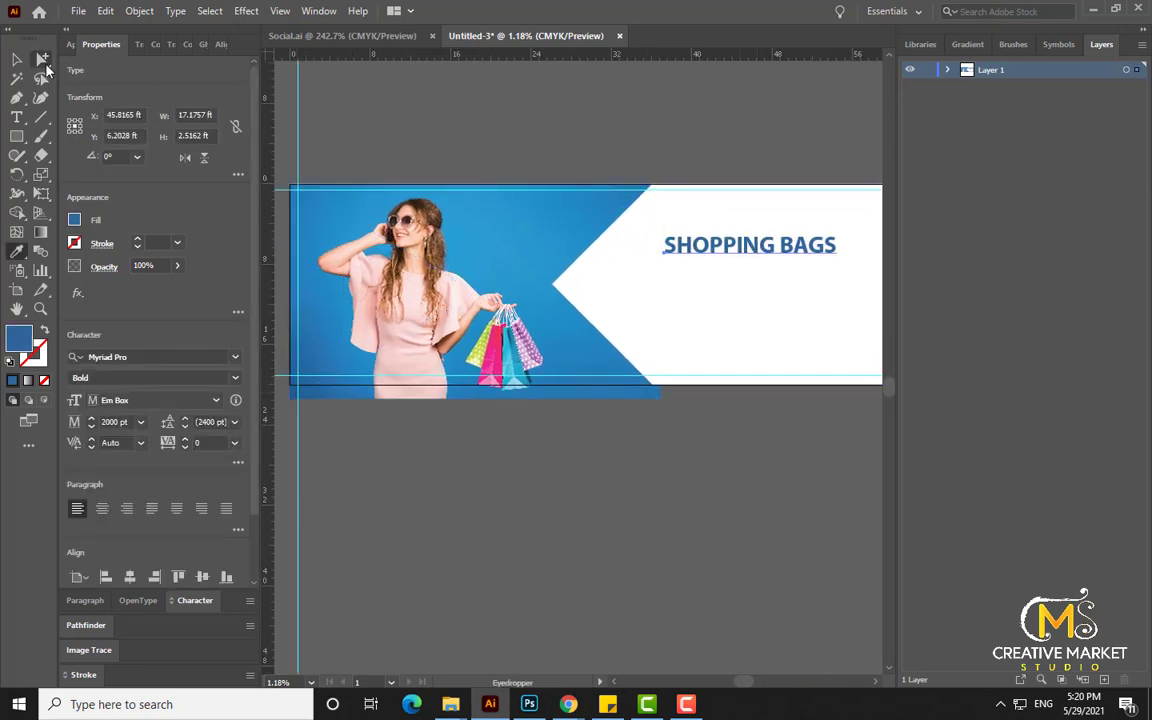
left_click(455, 150)
- Duplicate the heading directly below itself at about Y 8.2 ft and change the copy's text to "RETAIL SHOP"
left_click_drag(508, 185, 499, 223)
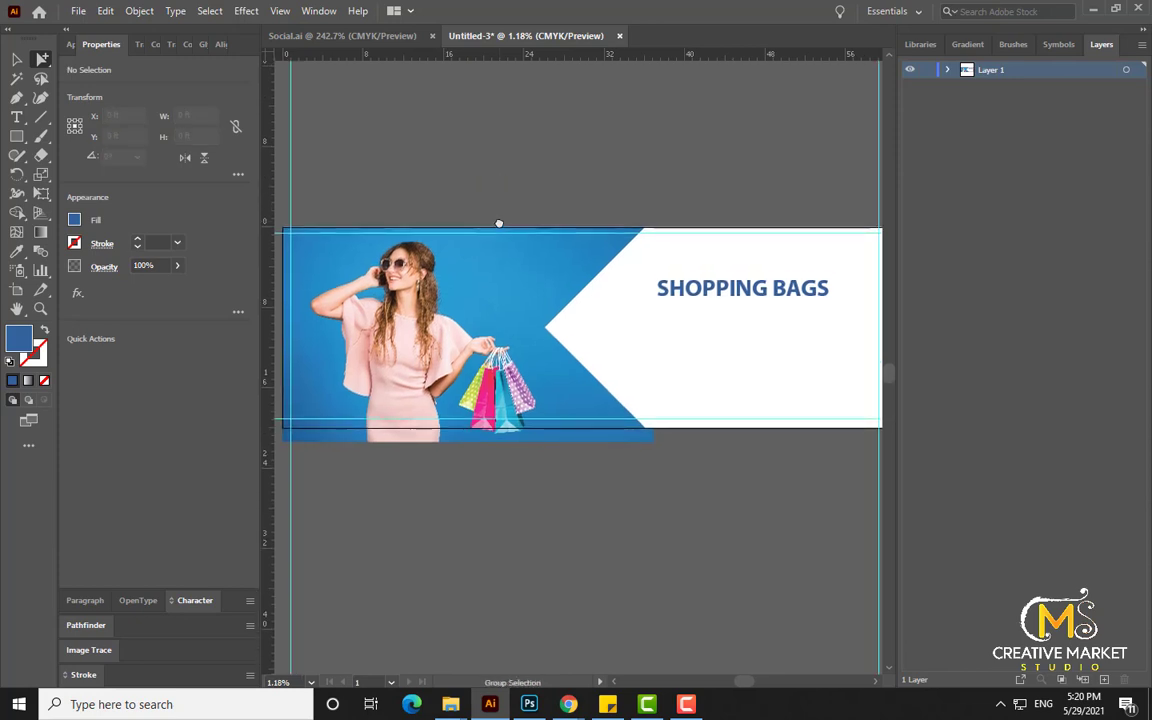
left_click_drag(730, 292, 738, 311)
double_click(738, 311)
key("ctrl+a")
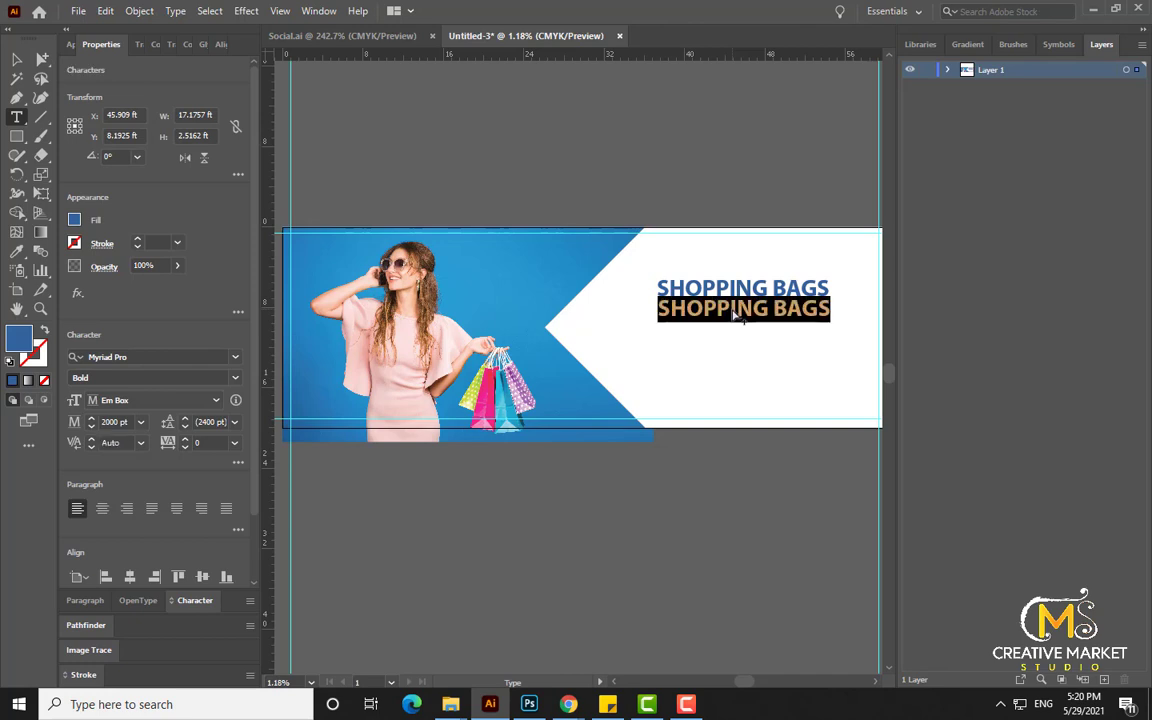
type("RE")
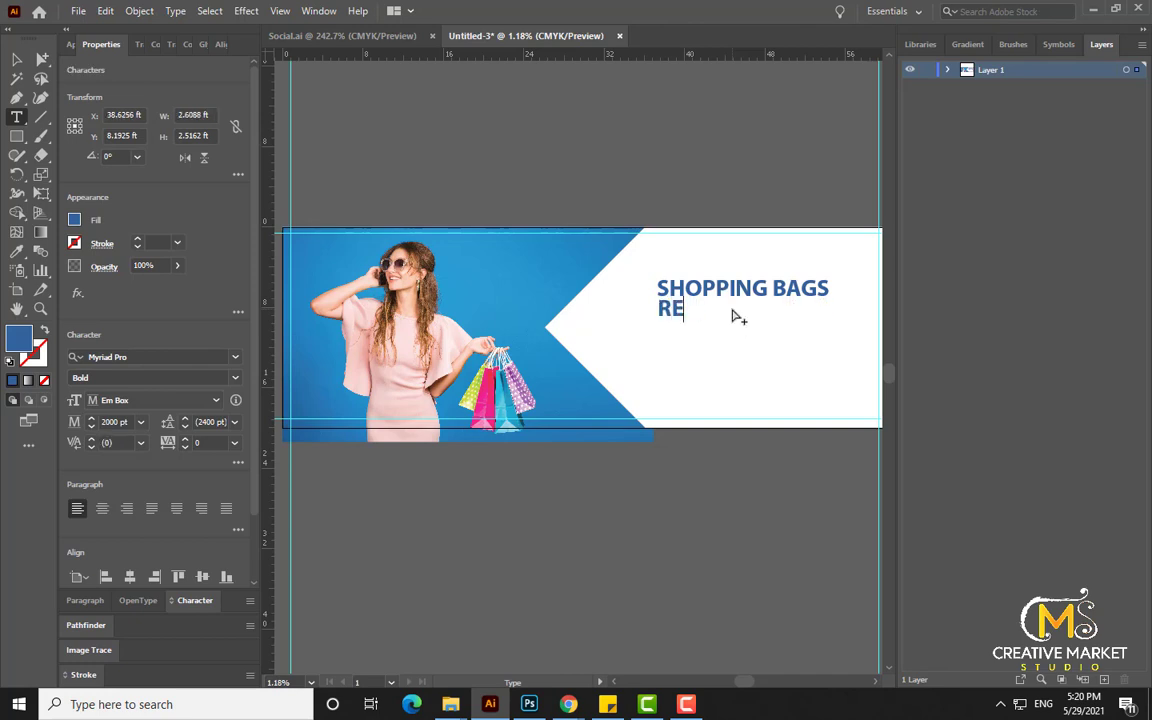
type("ATAIL SHOP")
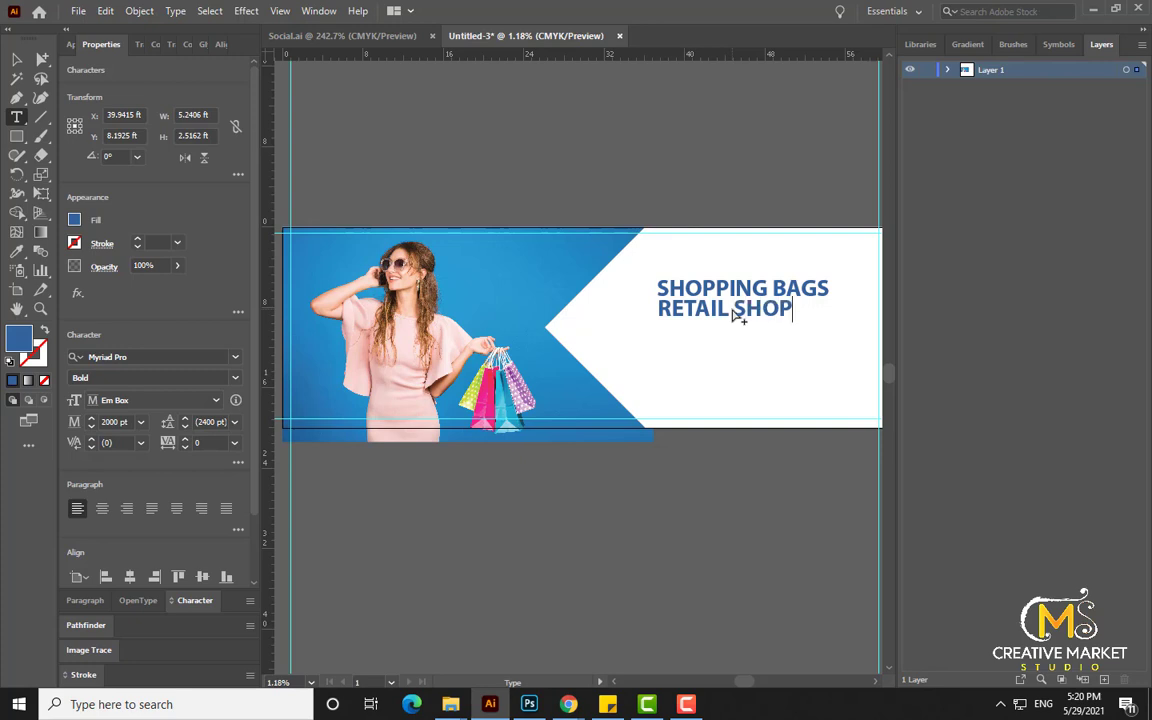
key("Escape")
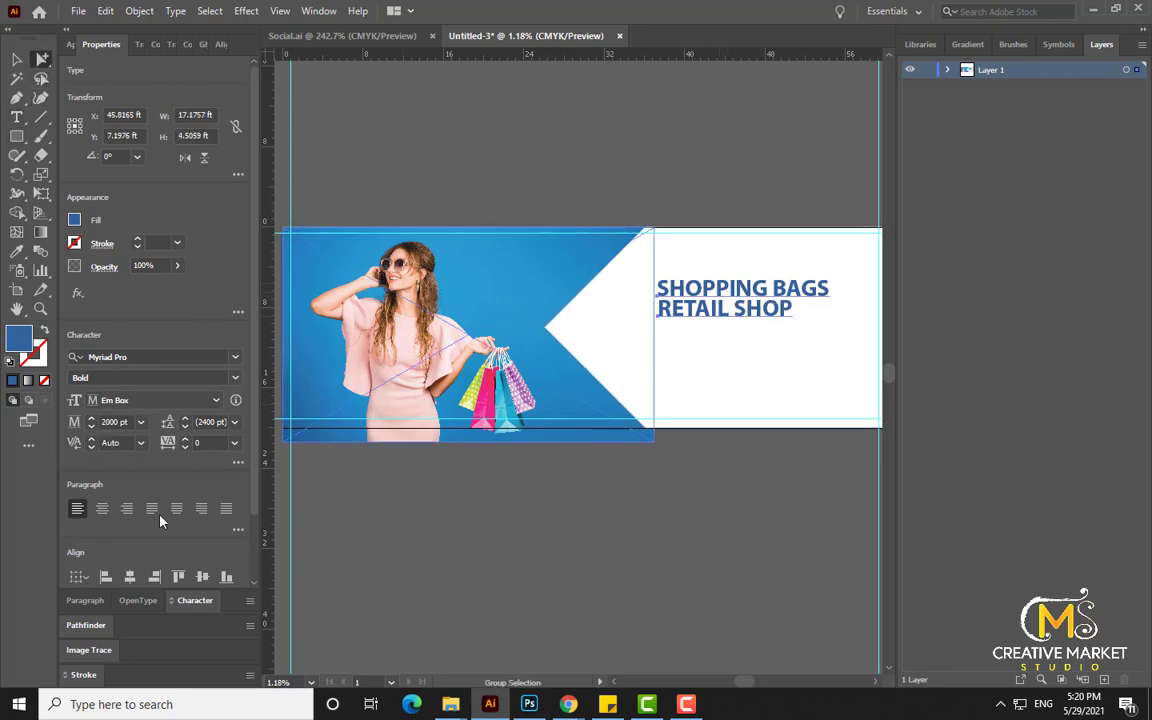
- Centre the SHOPPING BAGS and RETAIL SHOP lines horizontally on each other and position them at about X 46.9 ft
left_click(104, 509)
left_click_drag(660, 268, 680, 268)
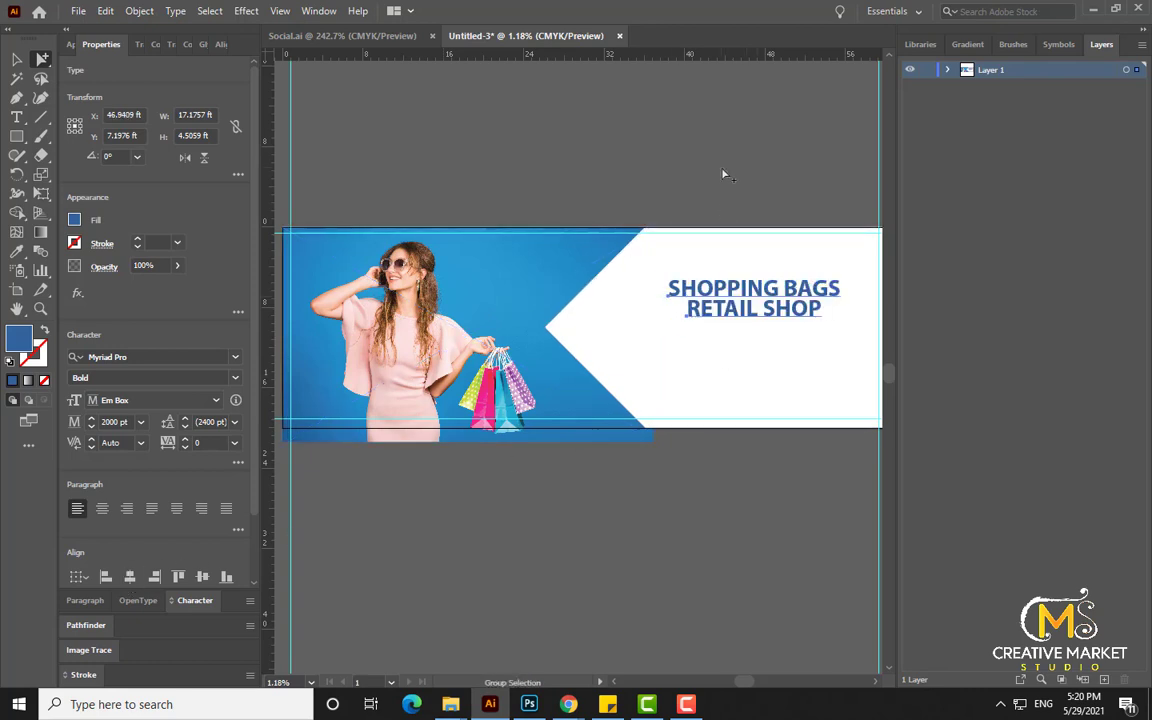
- Enlarge the SHOPPING BAGS heading proportionally to span most of the white panel and reposition it above RETAIL SHOP
triple_click(761, 292)
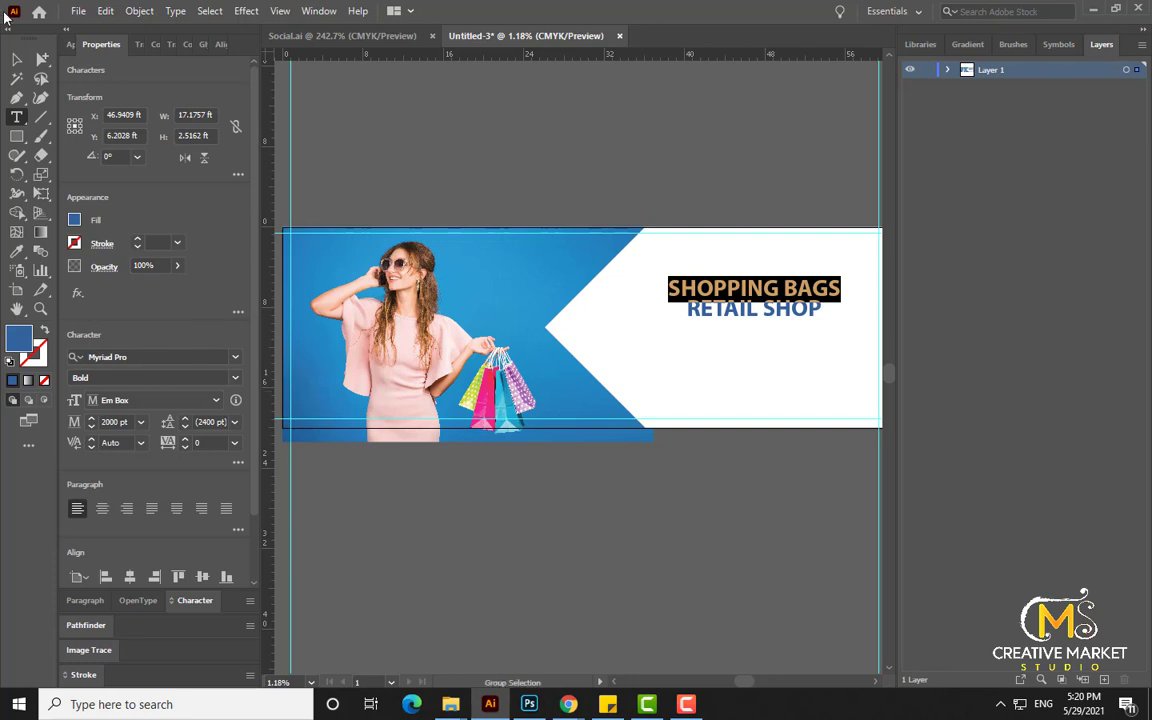
left_click(42, 60)
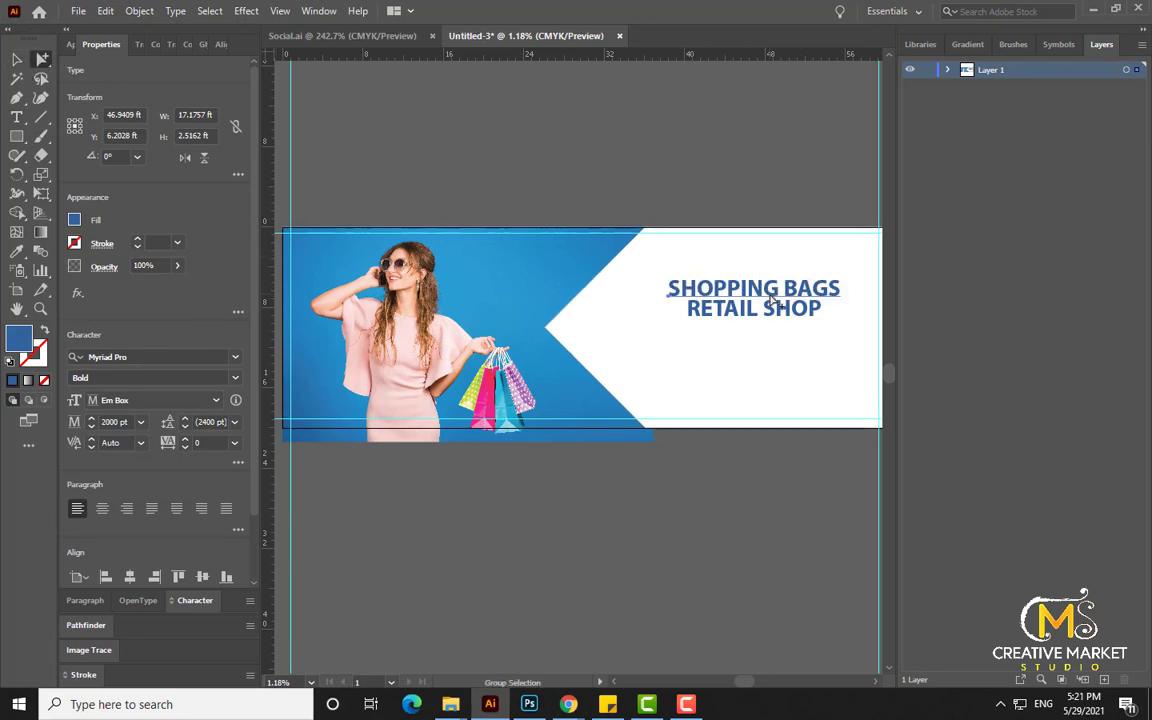
left_click(16, 60)
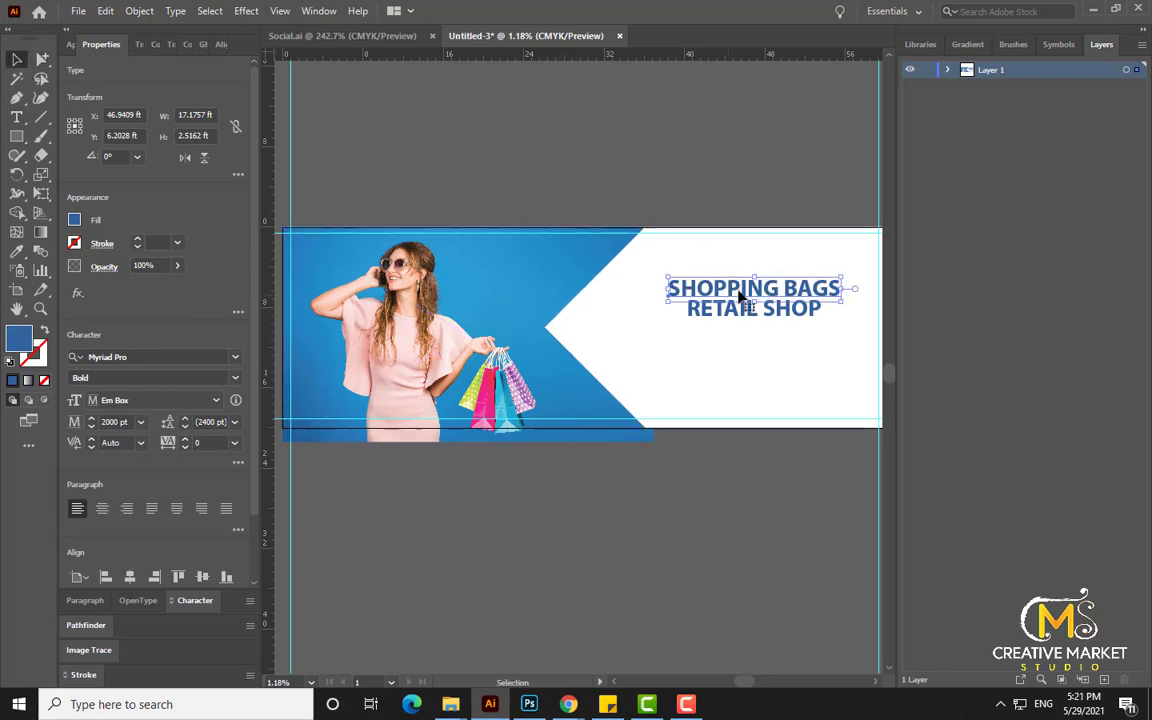
left_click_drag(667, 276, 556, 261)
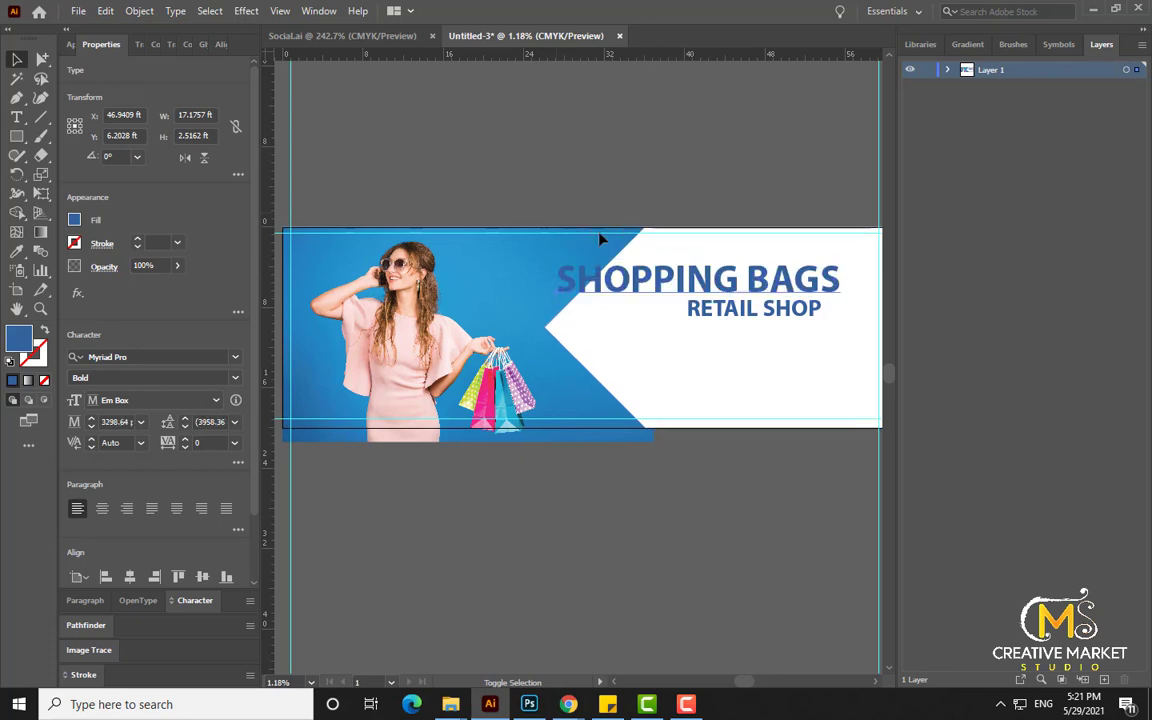
left_click_drag(662, 275, 709, 287)
left_click_drag(707, 286, 688, 285)
left_click_drag(585, 261, 622, 268)
left_click(524, 180)
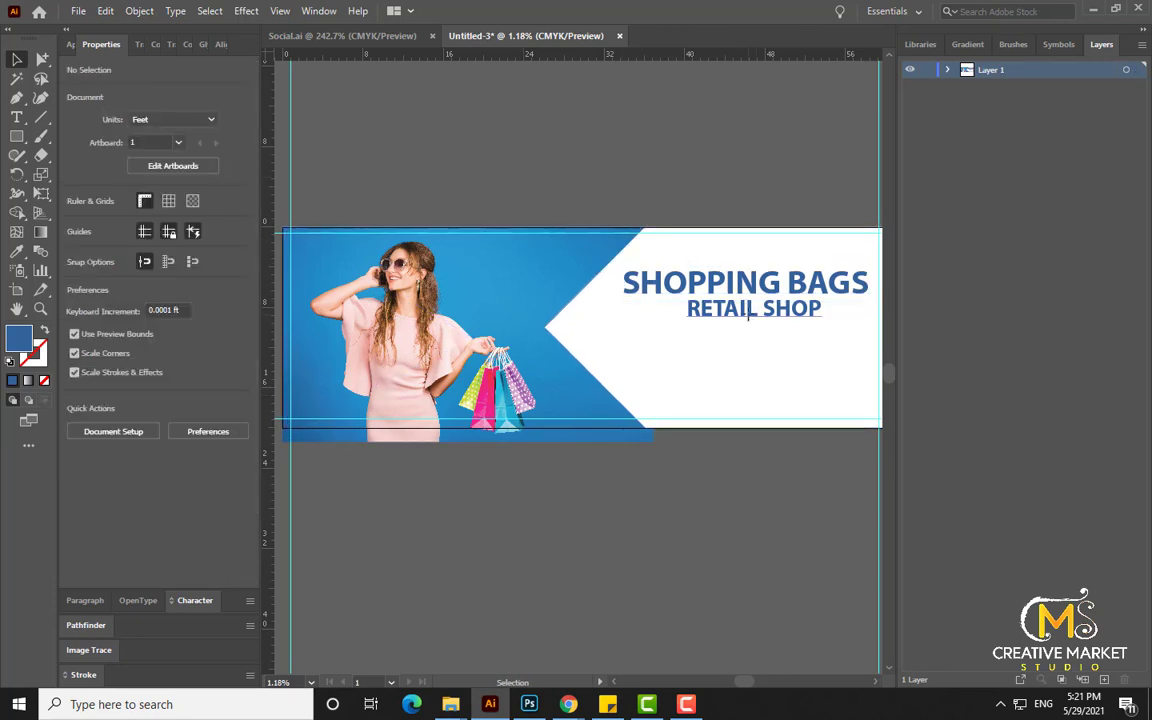
- Enlarge the RETAIL SHOP line proportionally so its left edge lines up with the SHOPPING BAGS heading
left_click(748, 312)
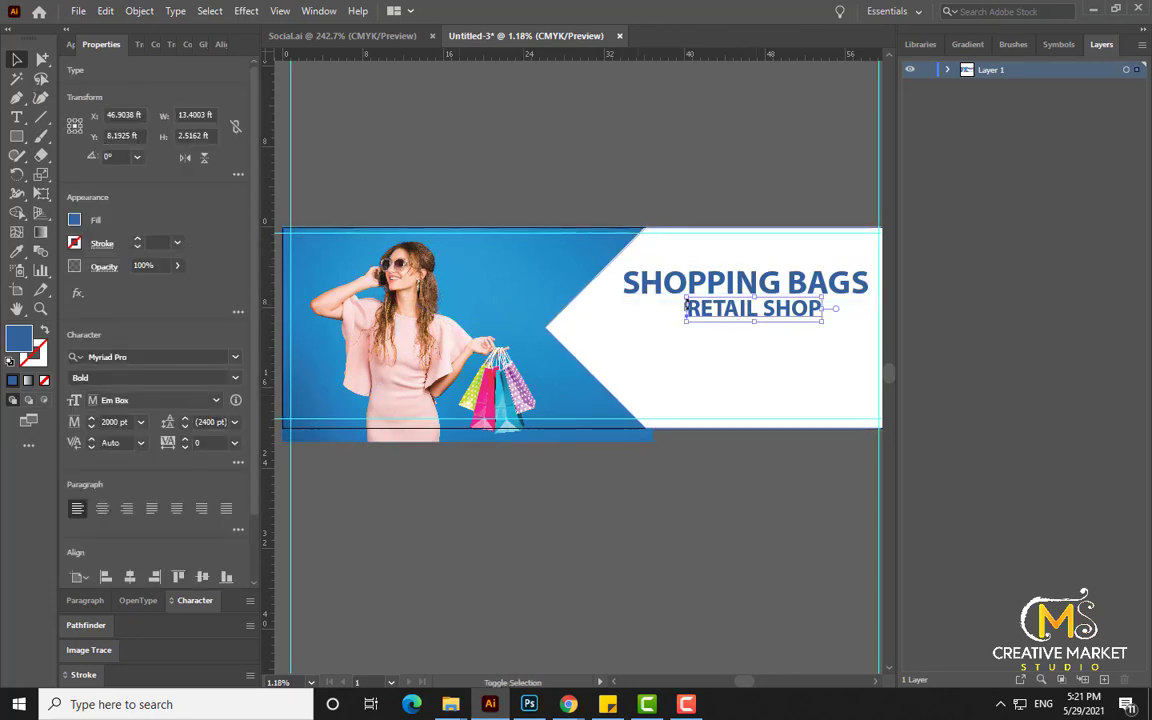
left_click_drag(687, 308, 623, 337)
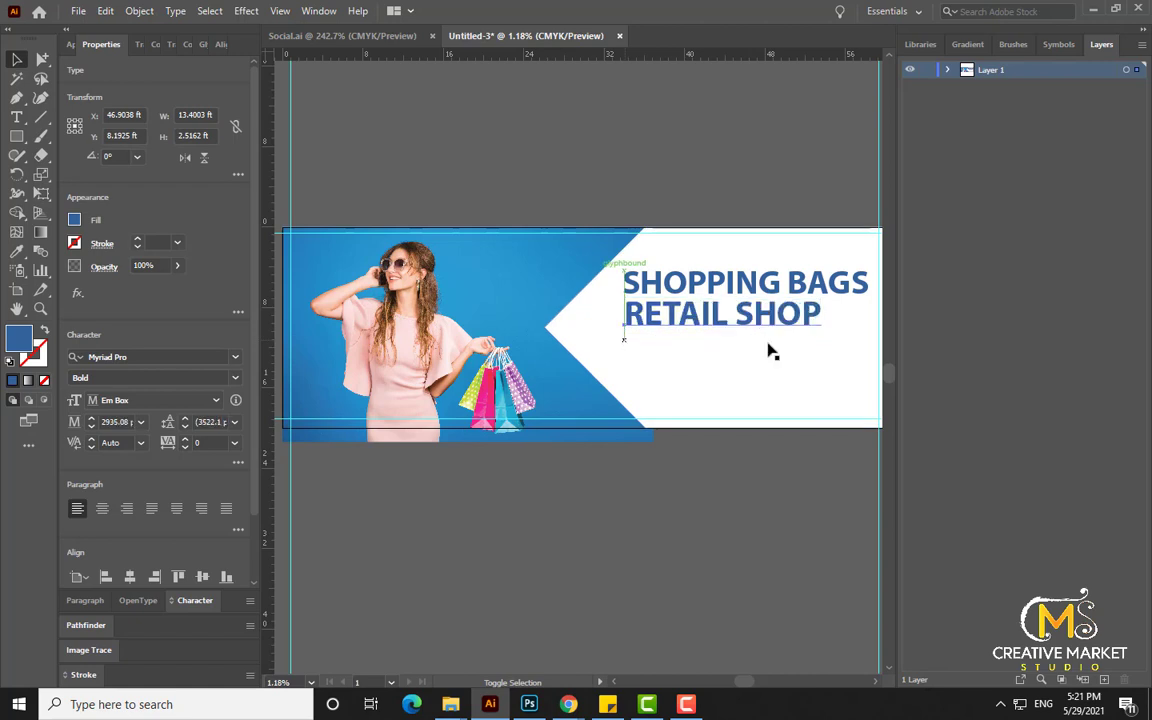
left_click_drag(826, 339, 826, 339)
left_click(627, 180)
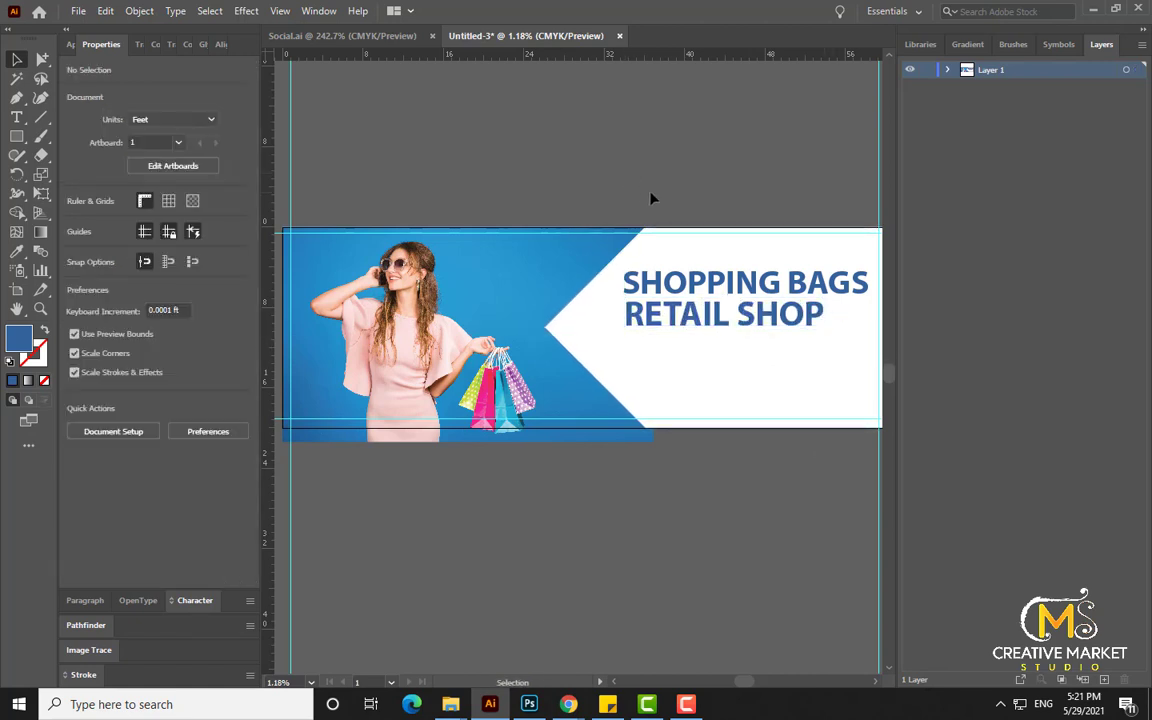
- Copy the social media icons with the /CreativeMarketStudio handle from Social.ai and paste them into the billboard document
left_click_drag(653, 198, 624, 208)
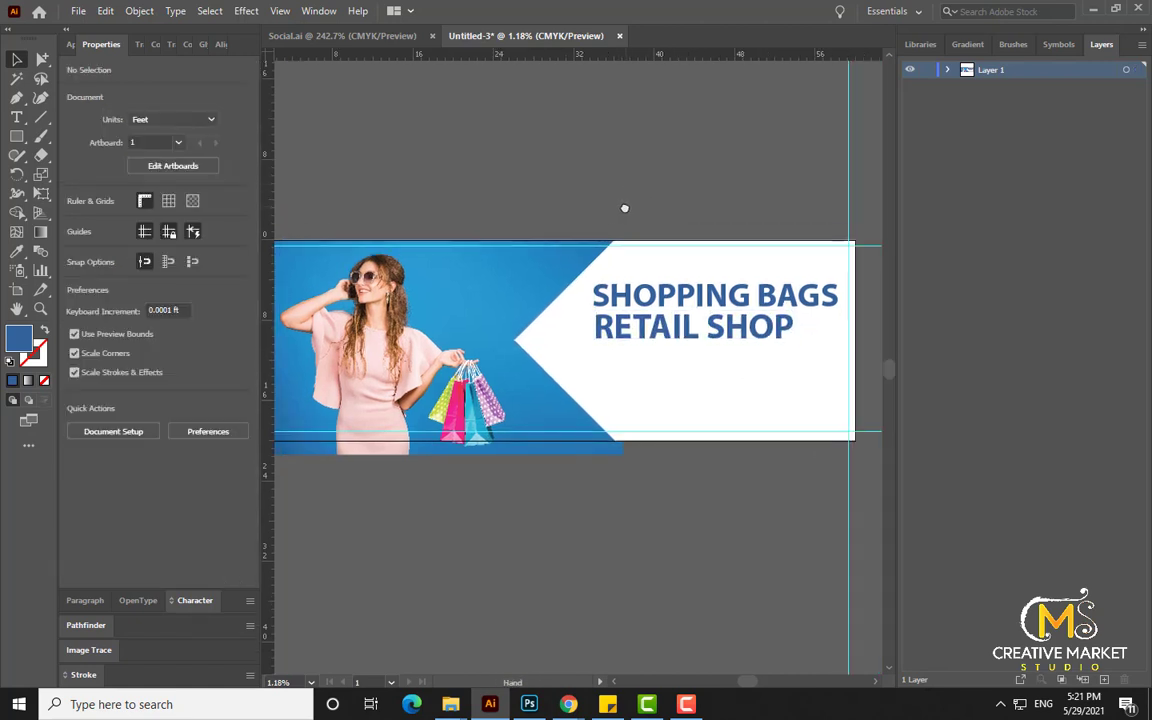
left_click(368, 36)
left_click_drag(375, 231, 790, 388)
key("ctrl+c")
left_click(553, 36)
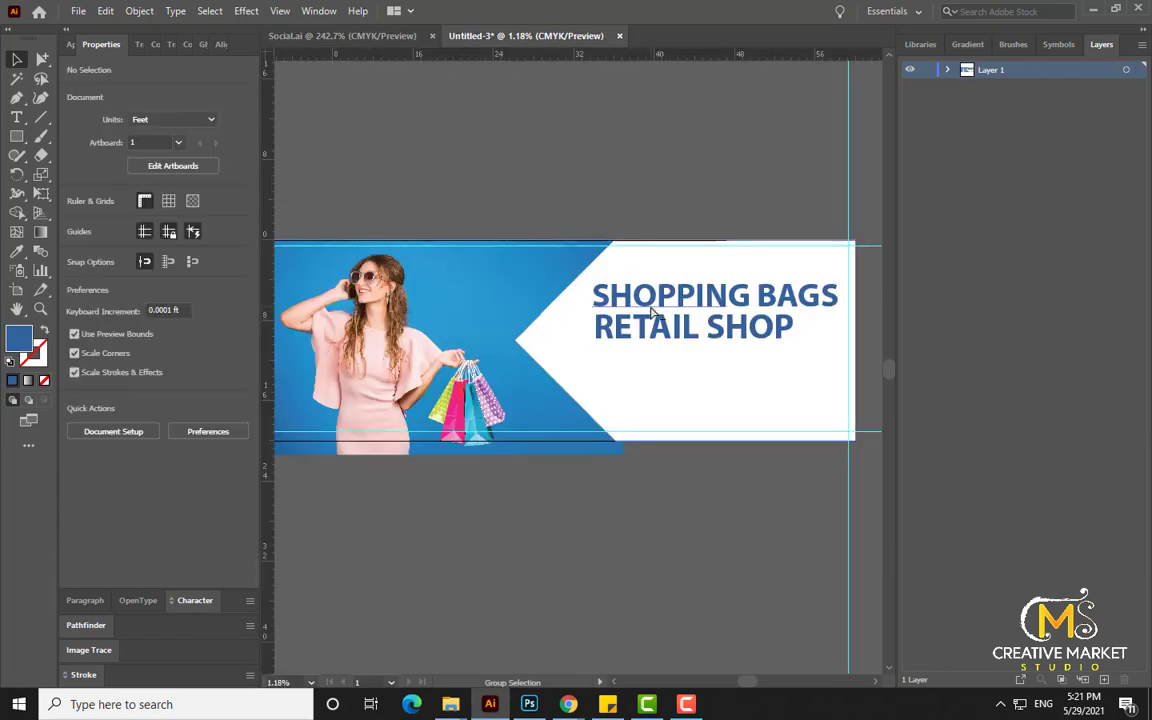
key("ctrl+v")
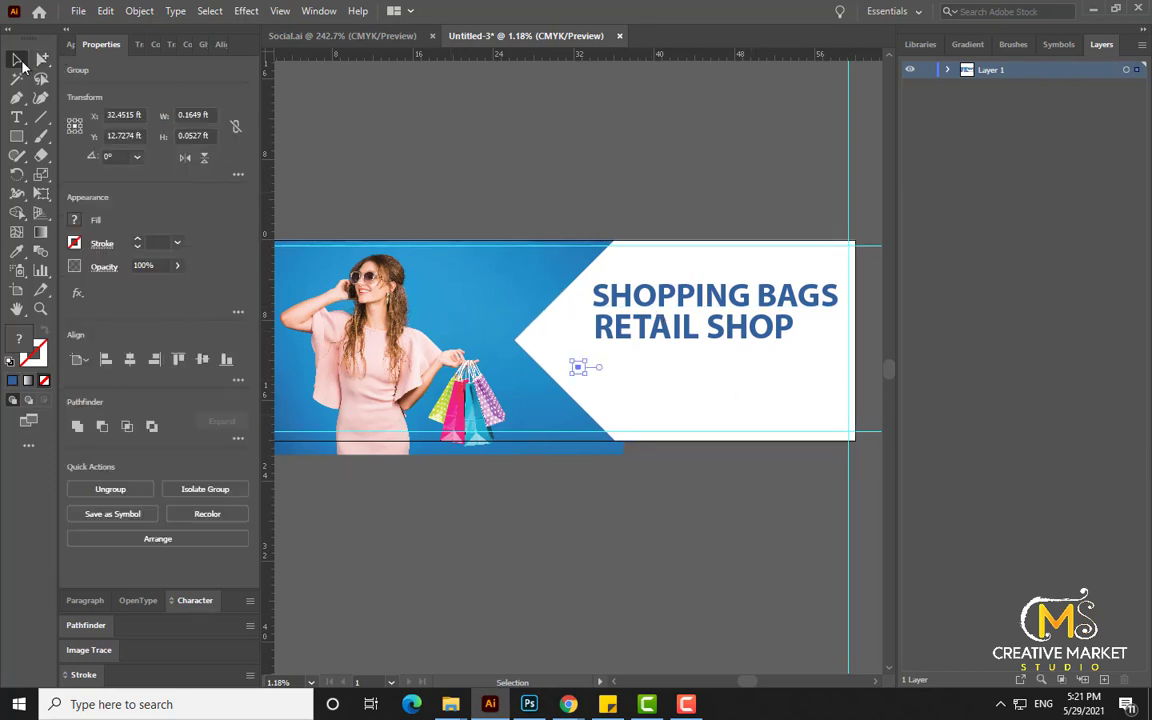
- Scale up the pasted social media group proportionally to about 14.6 ft wide and place it below RETAIL SHOP
left_click_drag(588, 373, 743, 488)
key("ctrl+0")
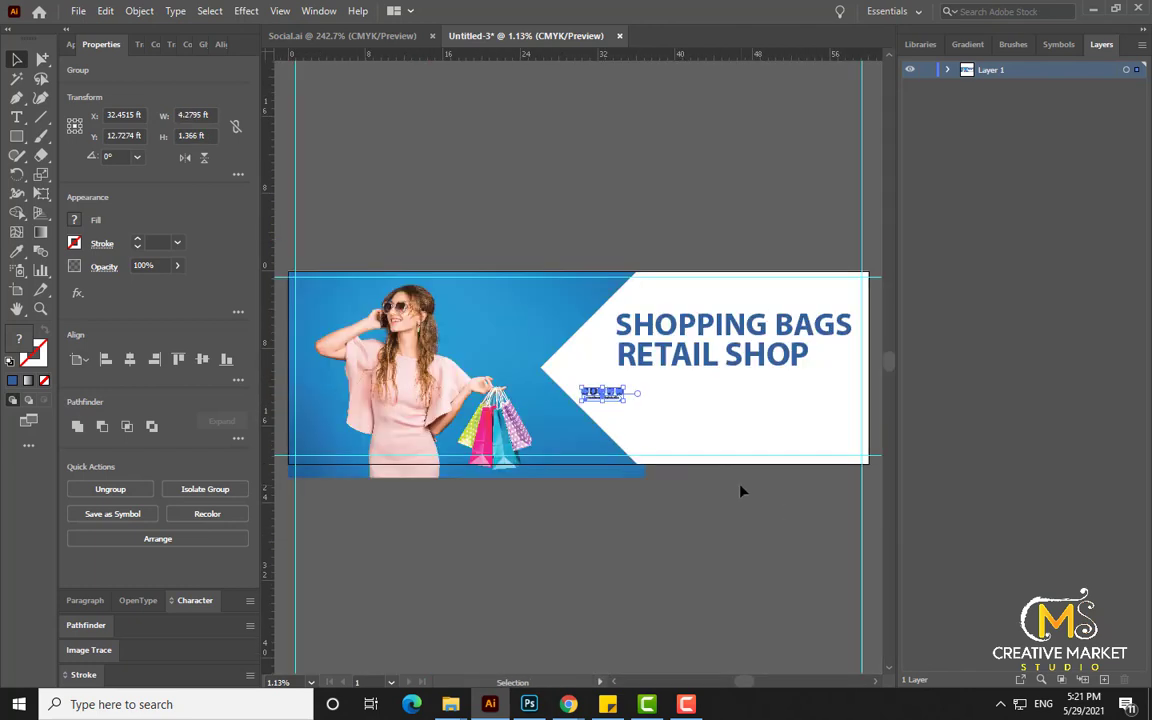
left_click_drag(625, 400, 792, 527)
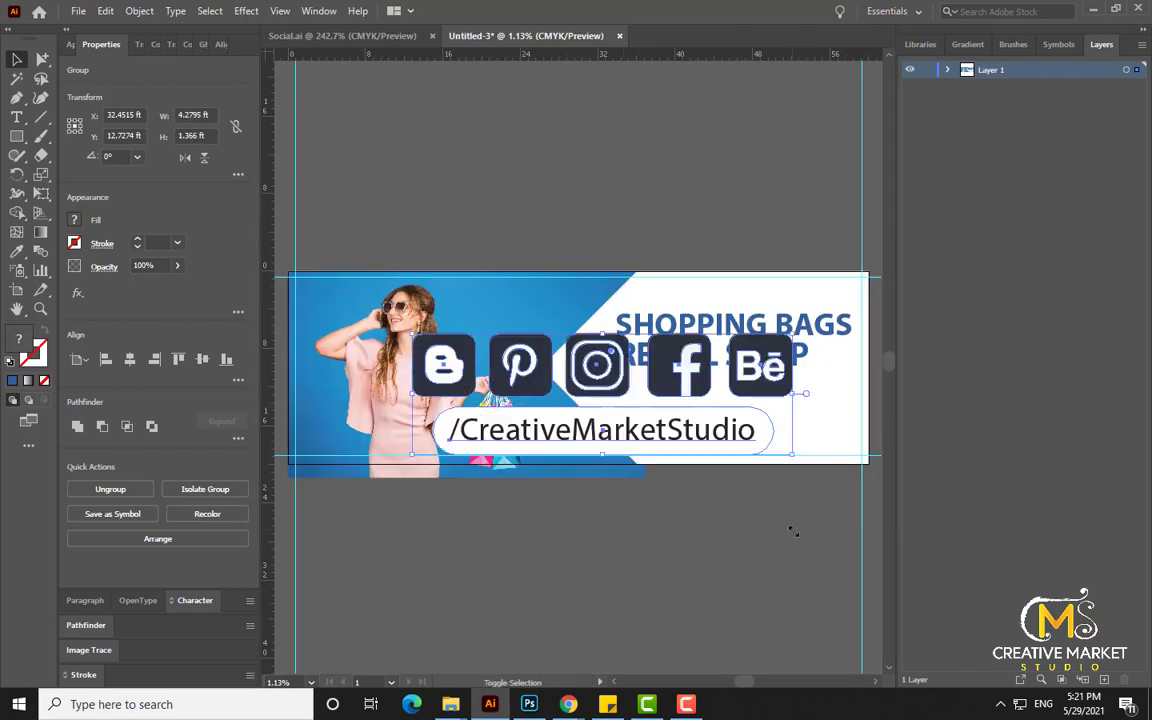
left_click_drag(794, 457, 744, 396)
left_click(683, 218)
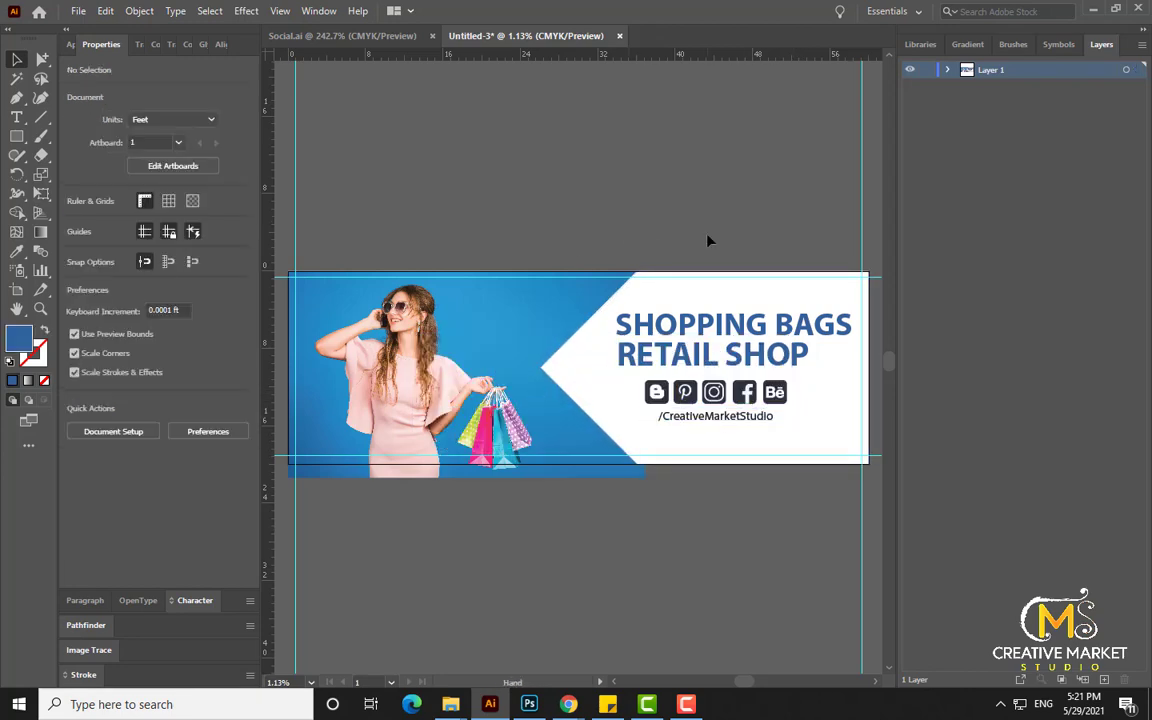
- Recolour the backgrounds of all five social media icons with the blue sampled from the SHOPPING BAGS heading
scroll(710, 239, "right", 1)
left_click(46, 59)
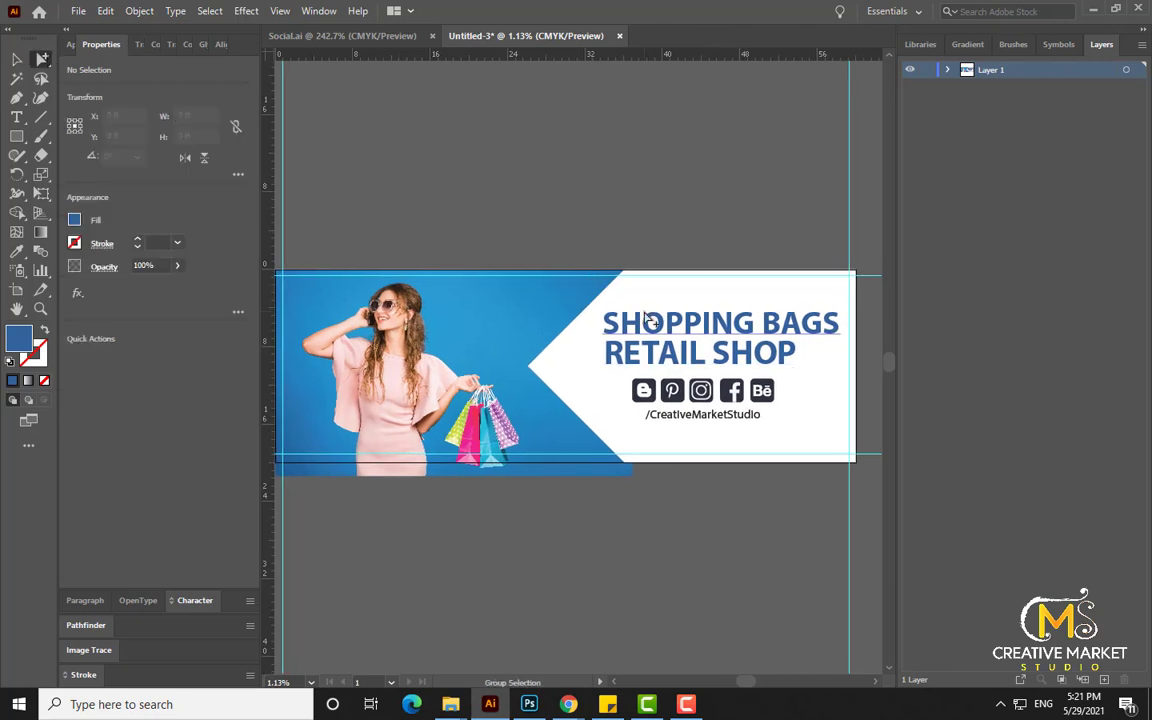
left_click(646, 318)
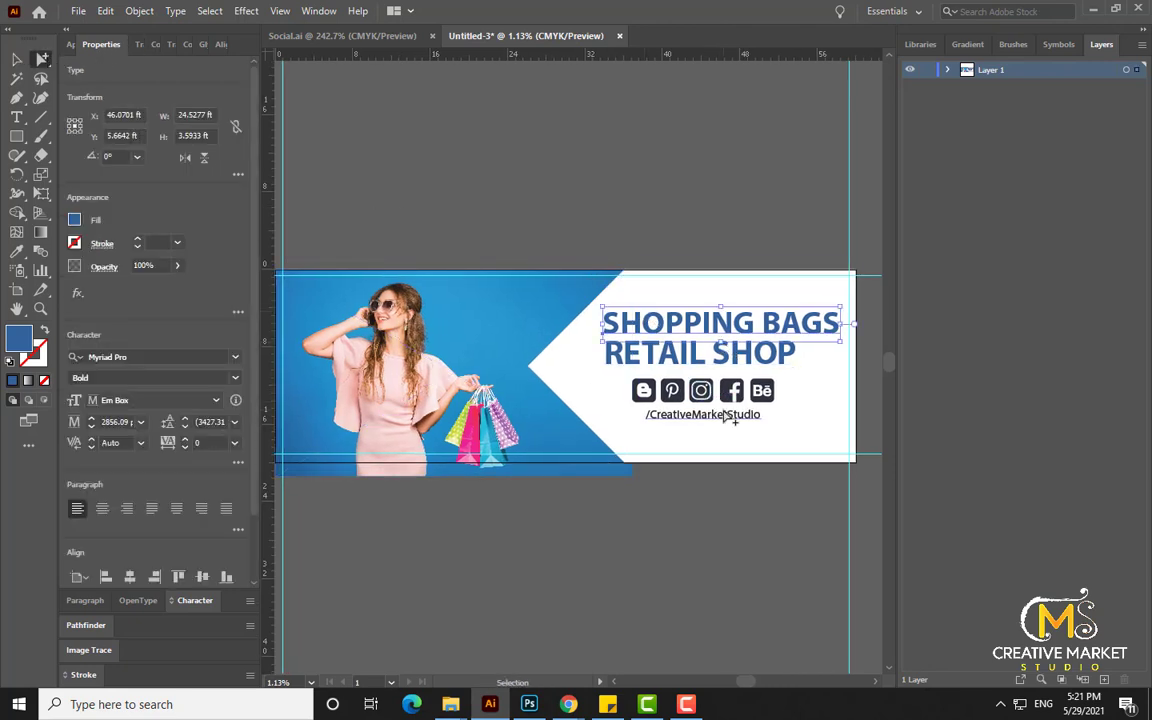
scroll(727, 416, "up", 3)
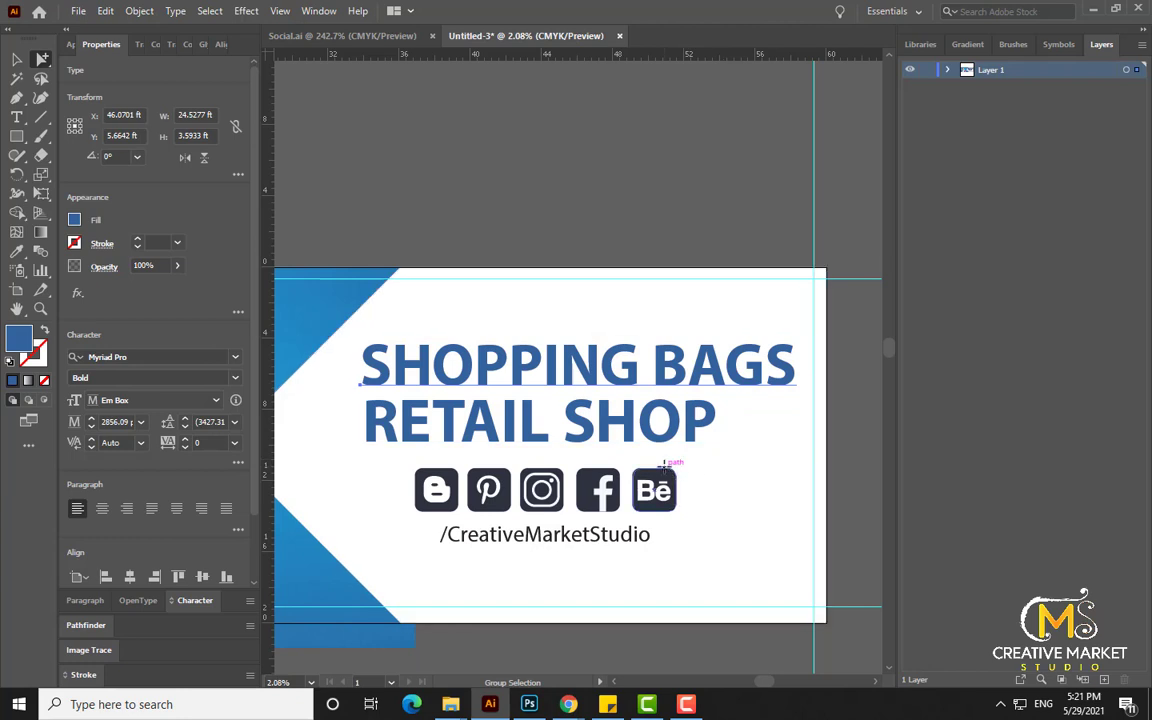
left_click(618, 470)
left_click(545, 478, "shift")
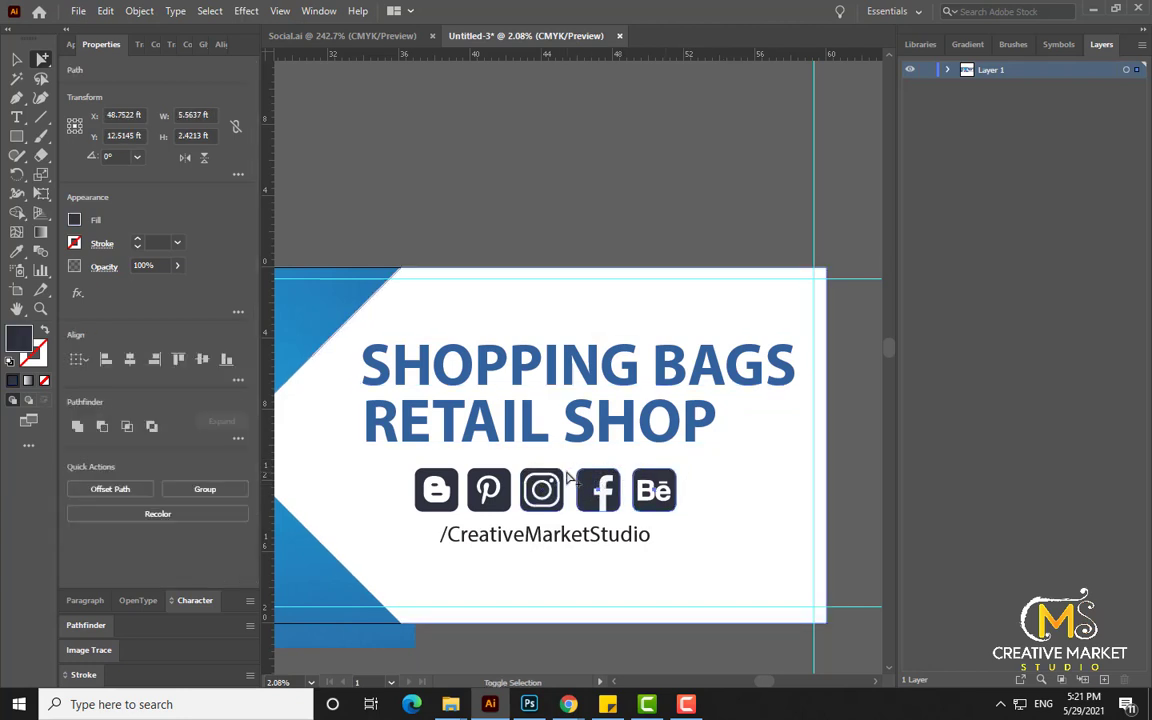
left_click(500, 481, "shift")
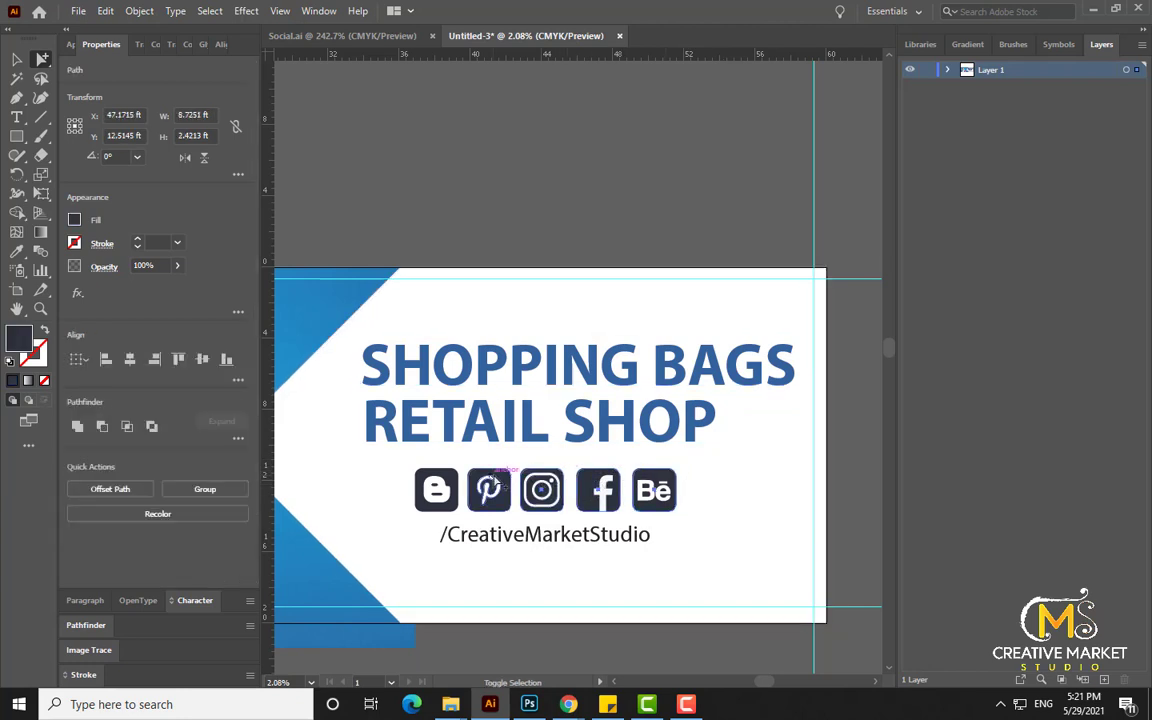
left_click(436, 489, "shift")
key("i")
left_click(594, 383)
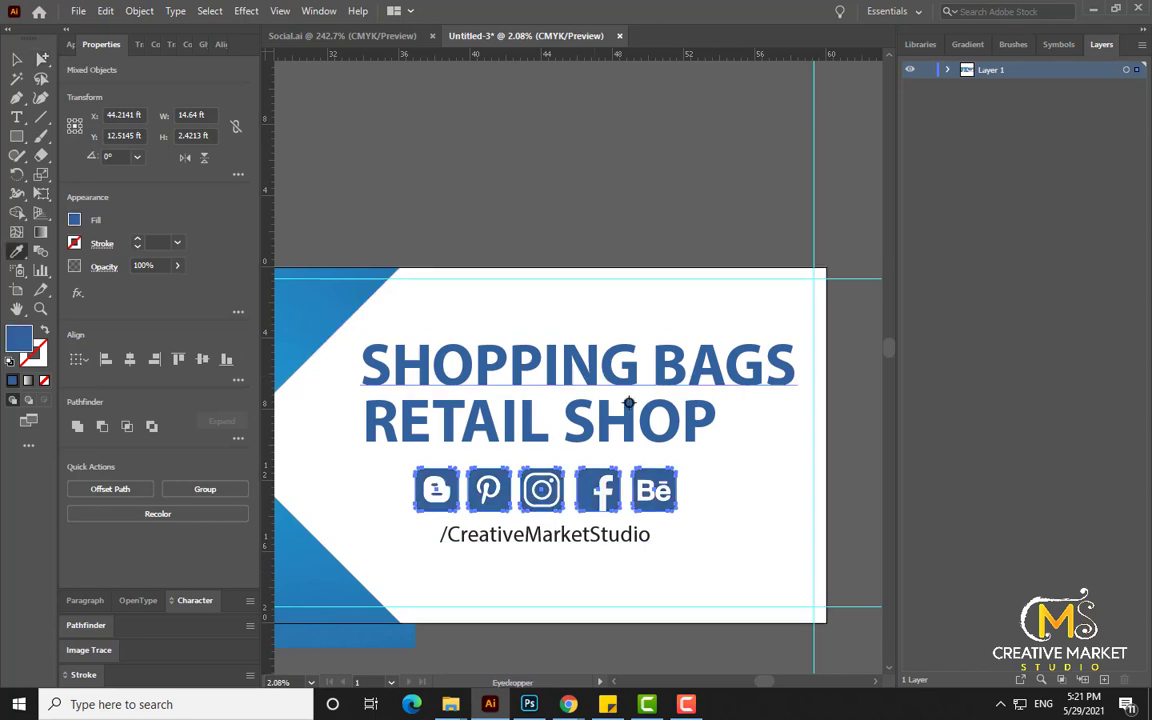
left_click(42, 60)
left_click(476, 192)
- Recolour the /CreativeMarketStudio handle text with the Eyedropper to the same blue as the icons
key("ctrl+0")
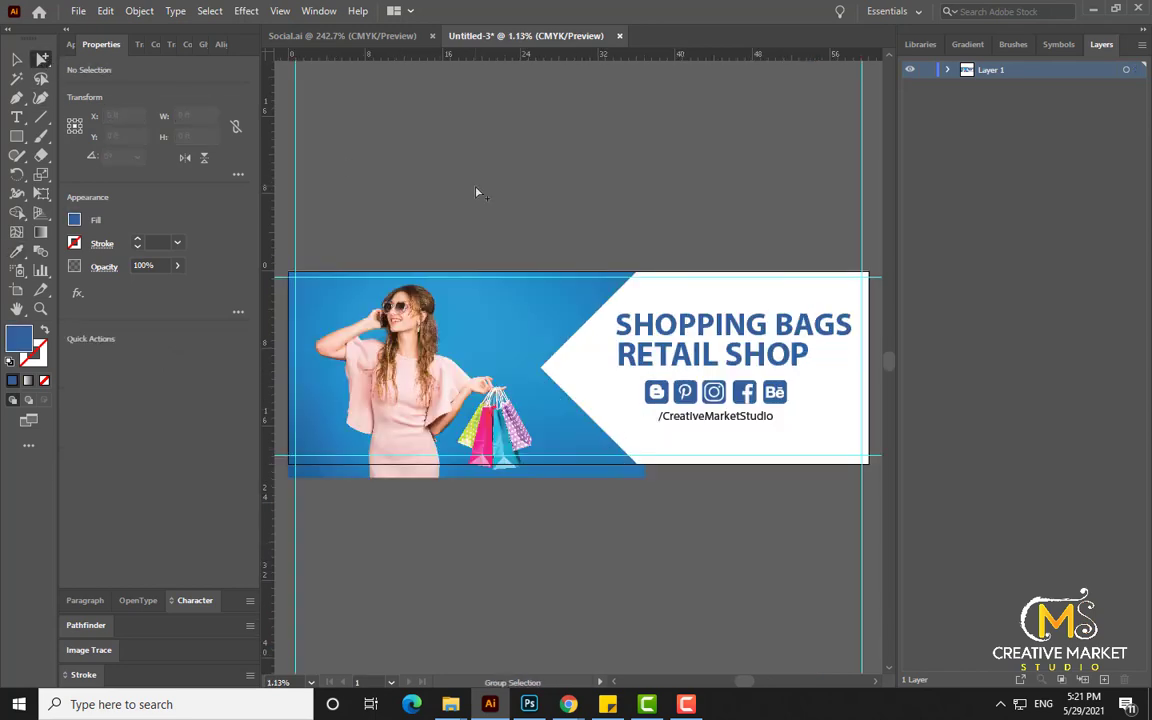
key("ctrl+plus")
left_click_drag(517, 338, 389, 302)
left_click(563, 405)
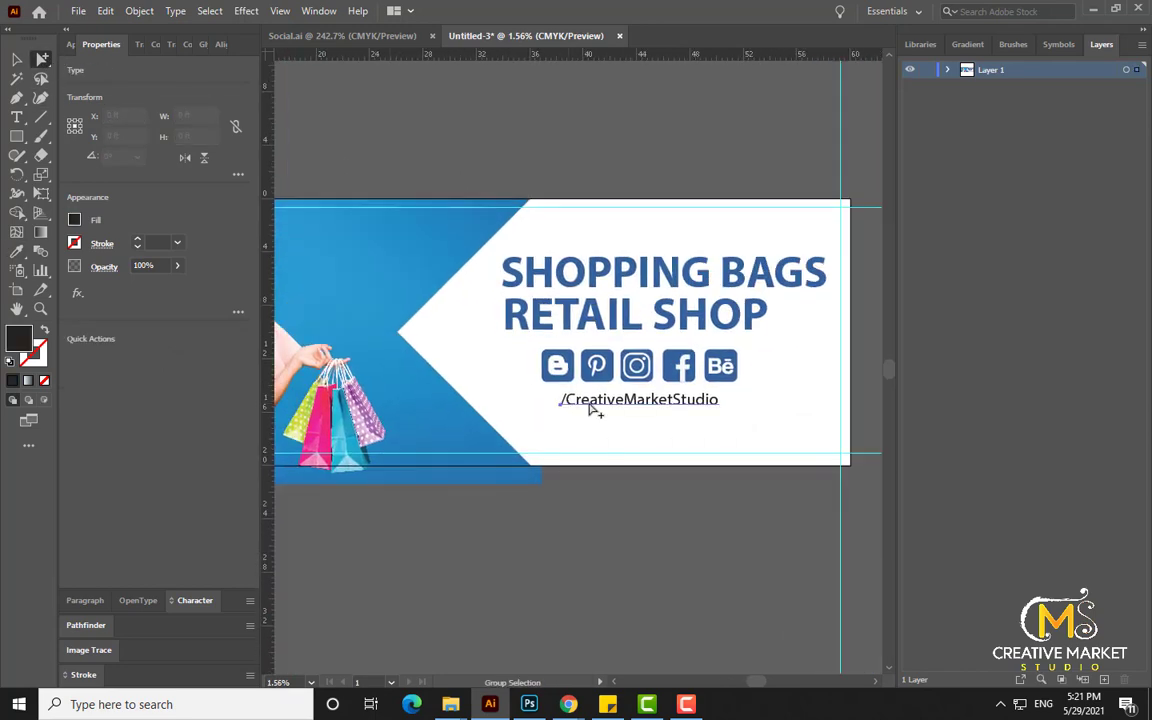
key("i")
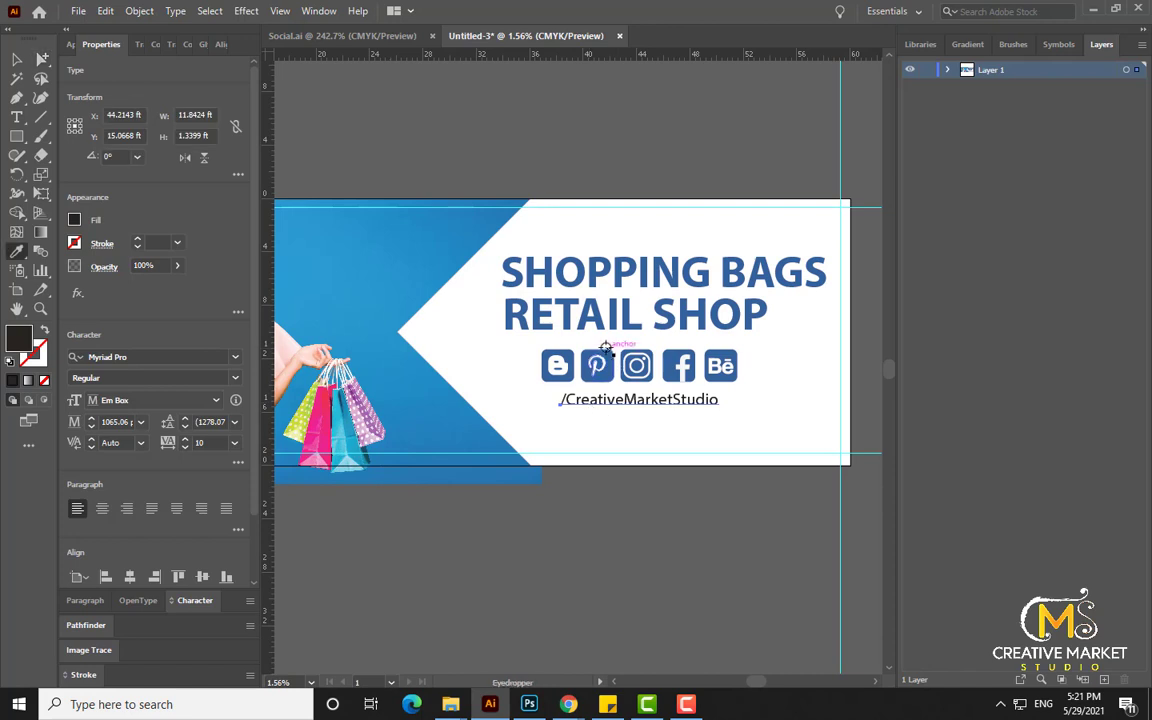
left_click(16, 254)
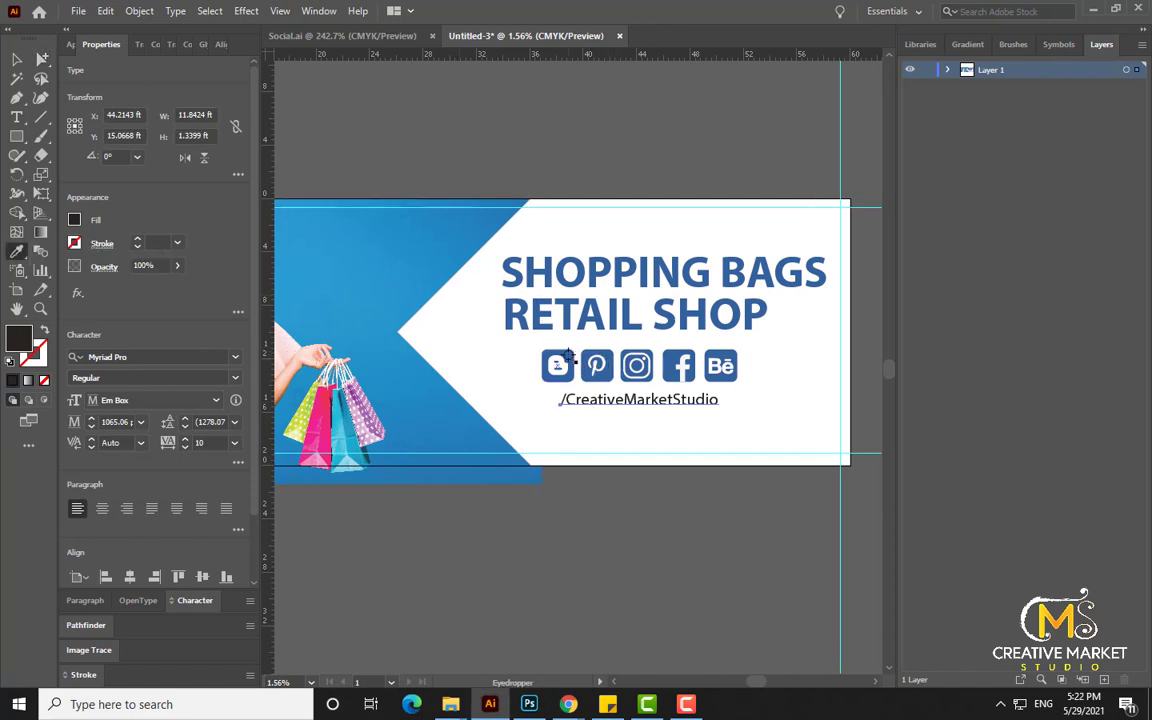
left_click(498, 490)
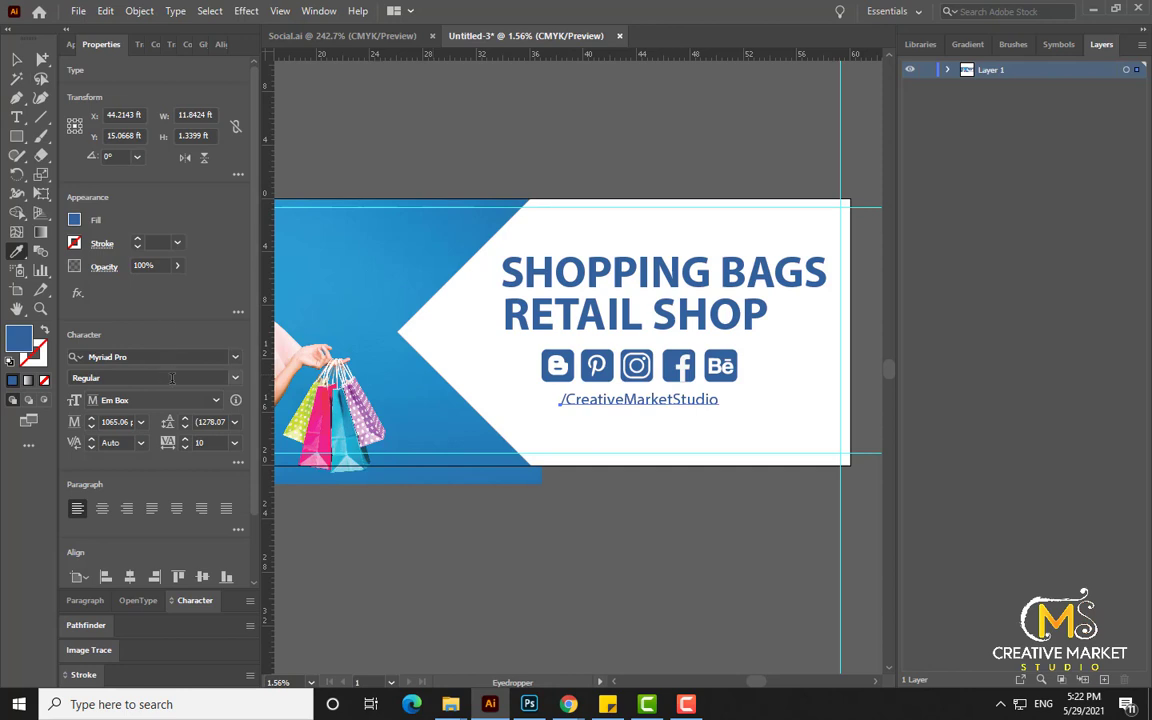
- Set the /CreativeMarketStudio handle text to the Bold style of Myriad Pro
left_click(233, 380)
left_click(185, 533)
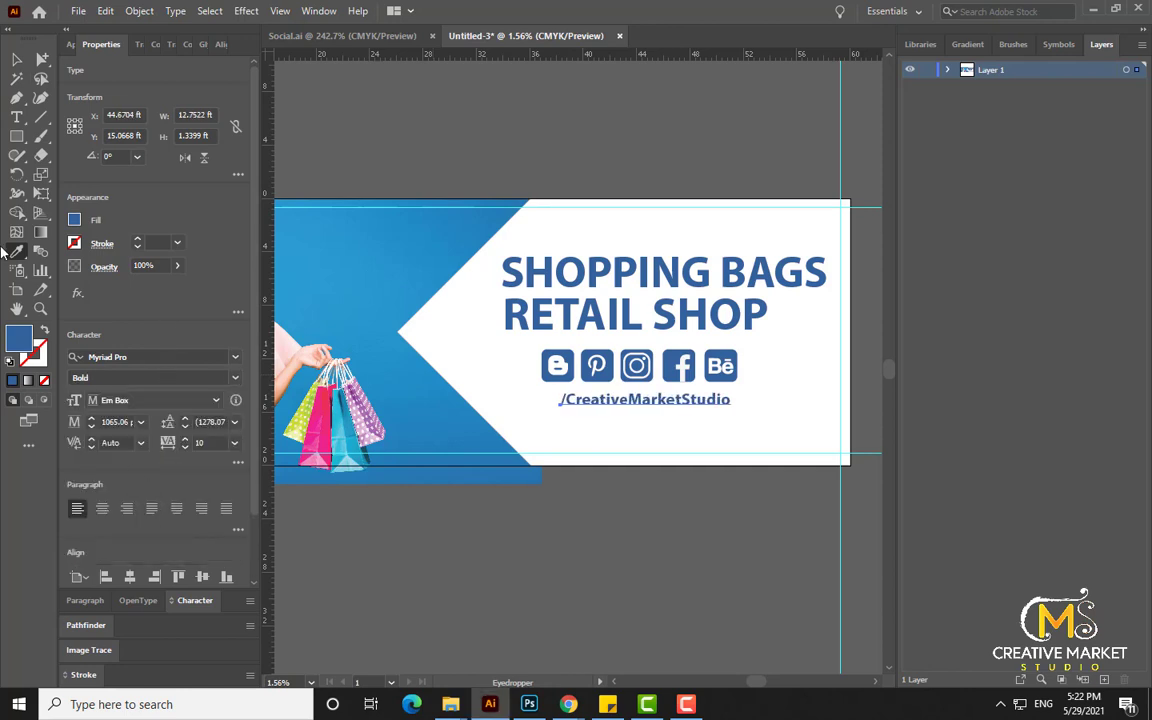
left_click(41, 59)
left_click(488, 134)
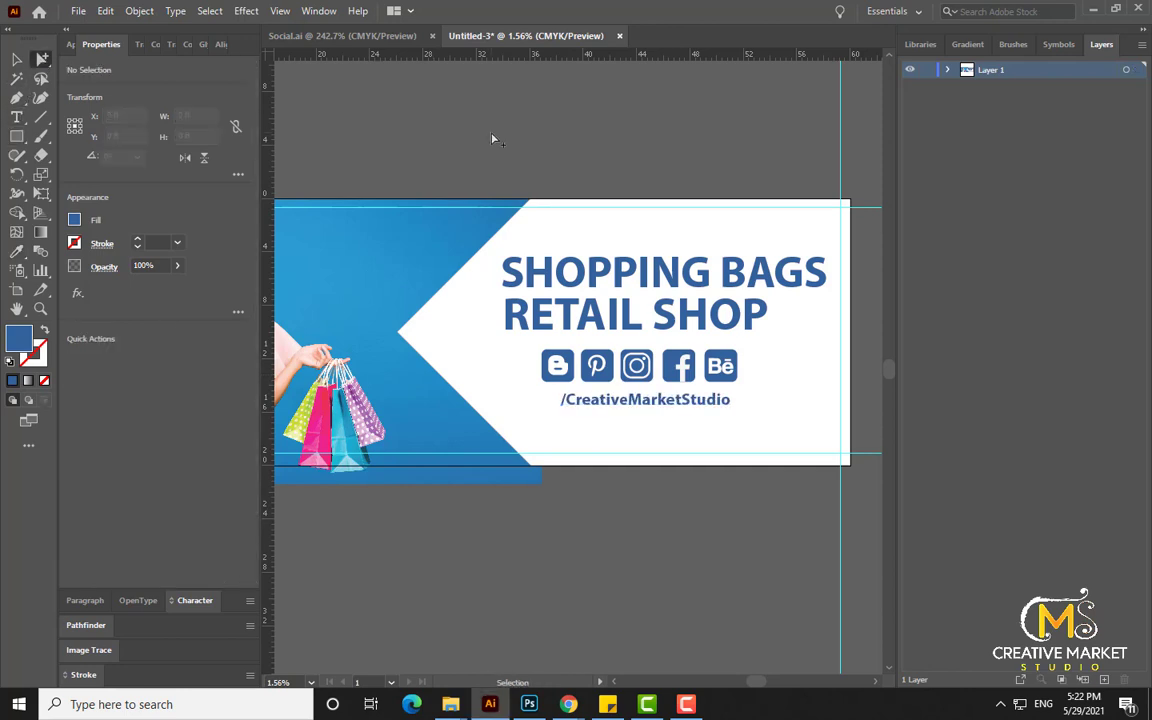
- Move the social media icons and handle straight down a little to widen the gap below RETAIL SHOP
scroll(492, 140, "down", 1)
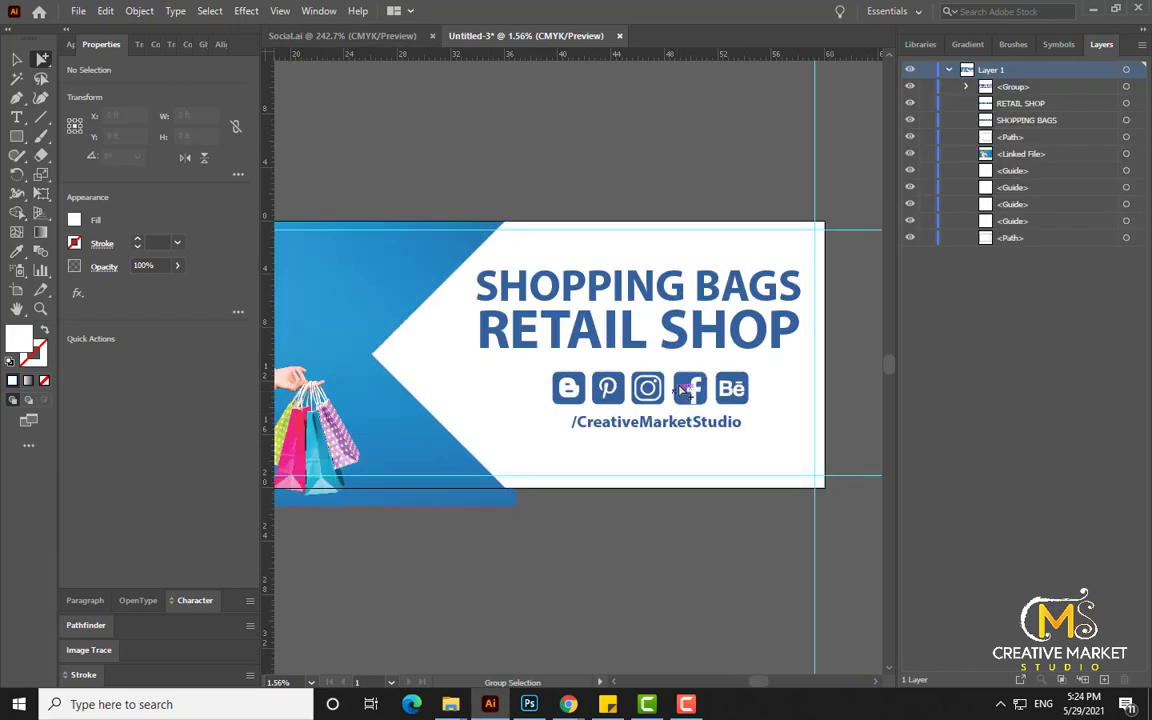
left_click(680, 385)
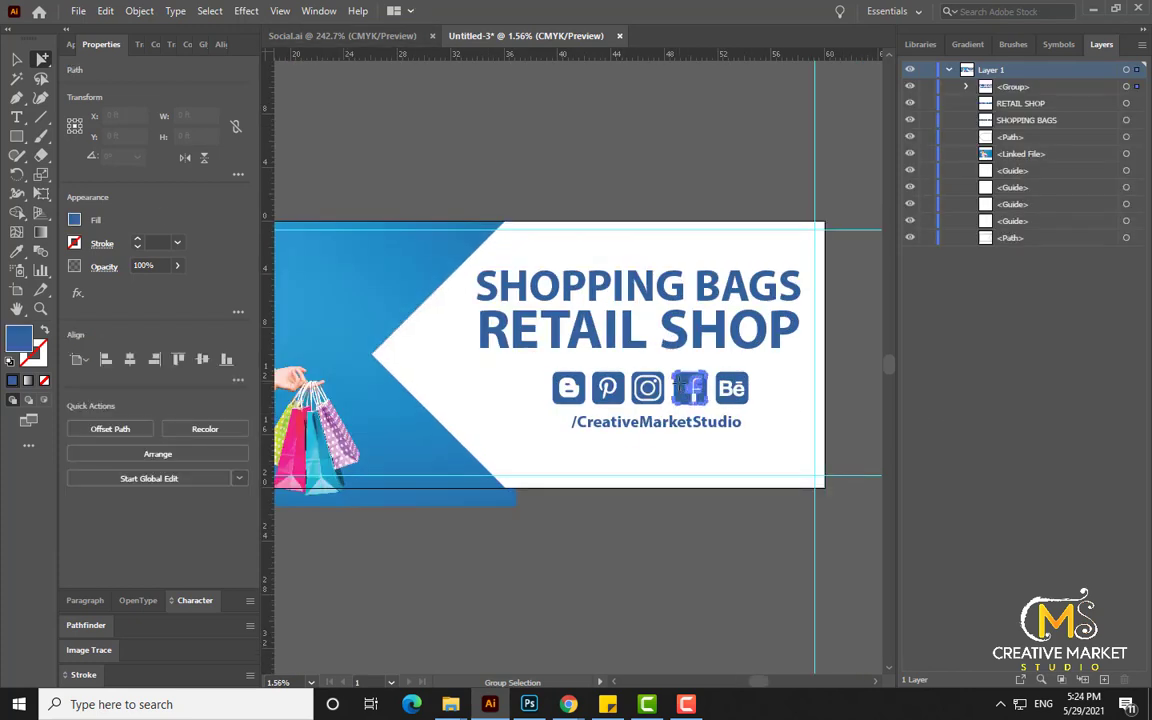
left_click_drag(680, 385, 680, 397)
- Move the SHOPPING BAGS and RETAIL SHOP lines down together, bringing SHOPPING BAGS to about Y 6.2 ft
left_click(658, 324)
left_click(673, 297, "shift")
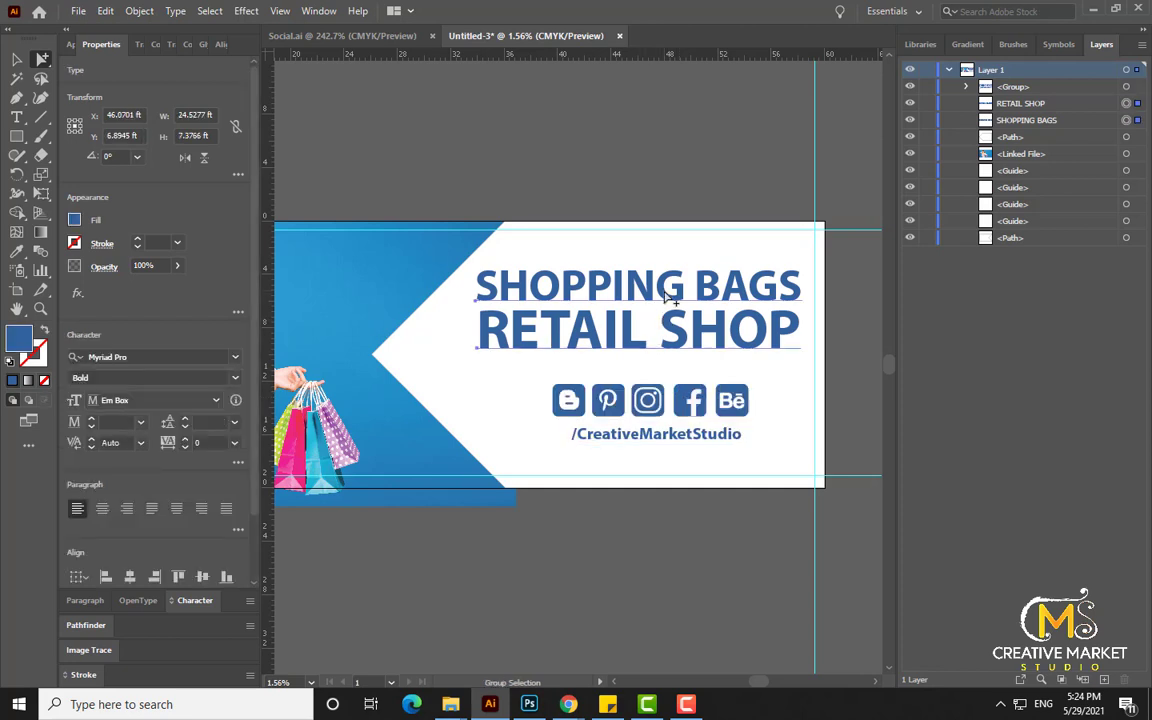
double_click(673, 297)
left_click(42, 60)
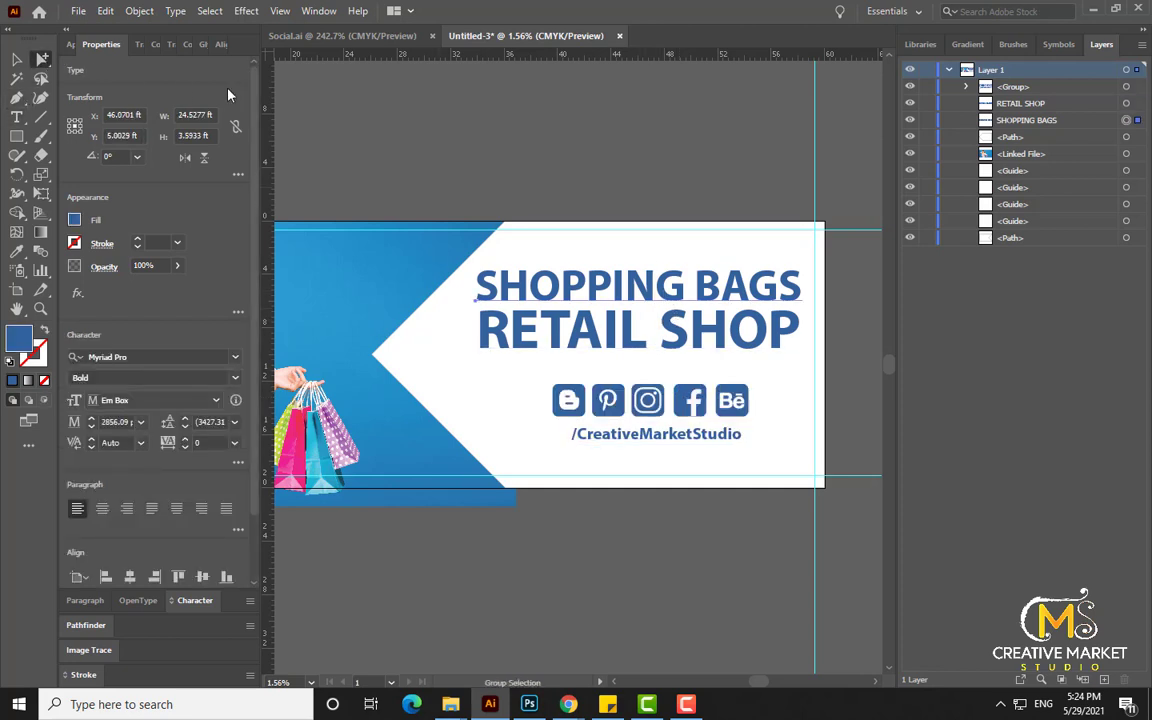
left_click(549, 320, "shift")
left_click_drag(594, 301, 597, 319)
left_click(610, 198)
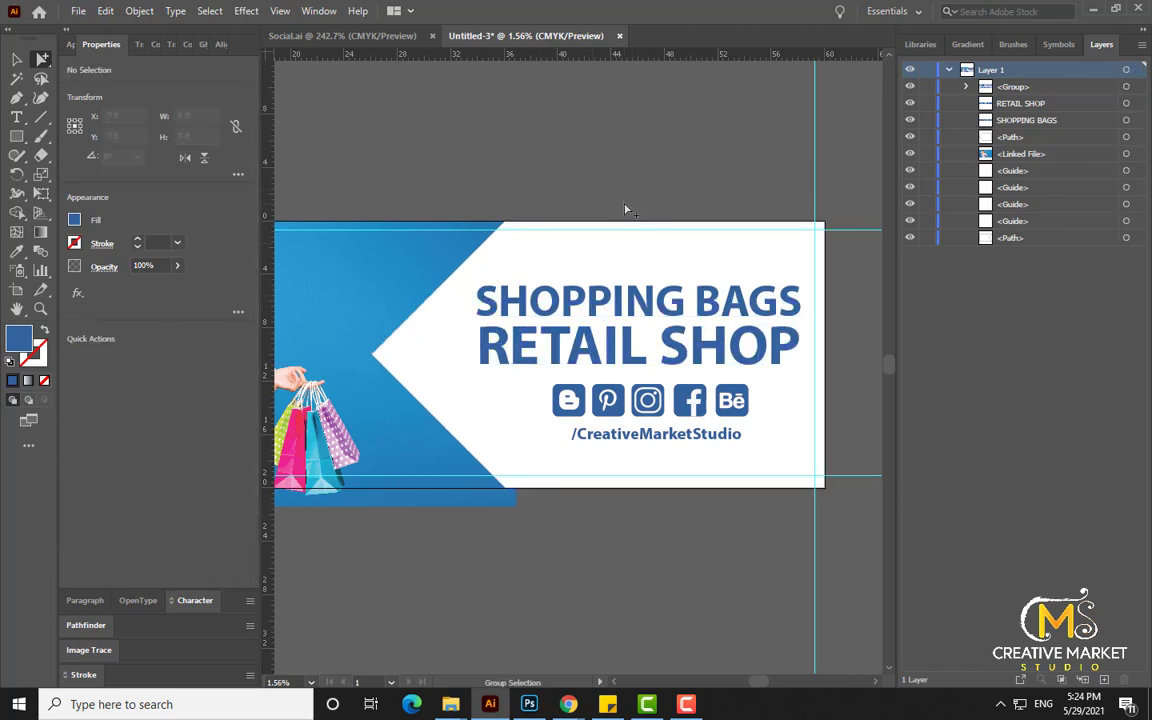
- Review the placement of the headings and social media icons within the whole billboard layout
left_click_drag(623, 201, 648, 163)
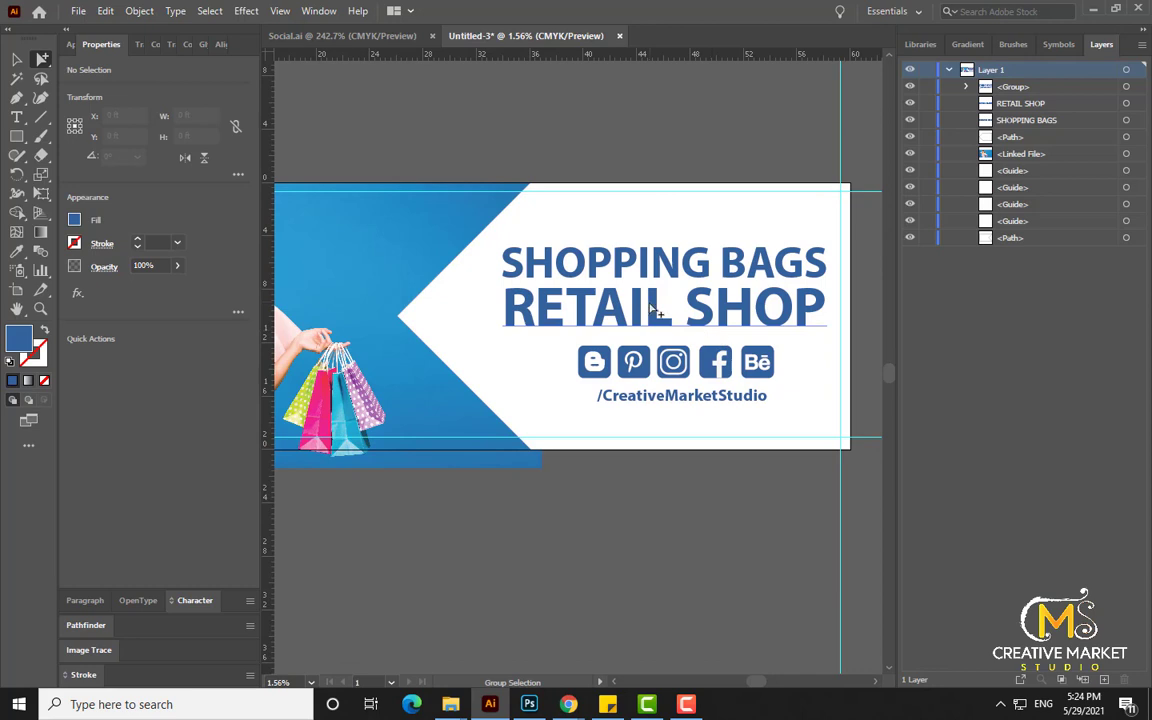
left_click(660, 279)
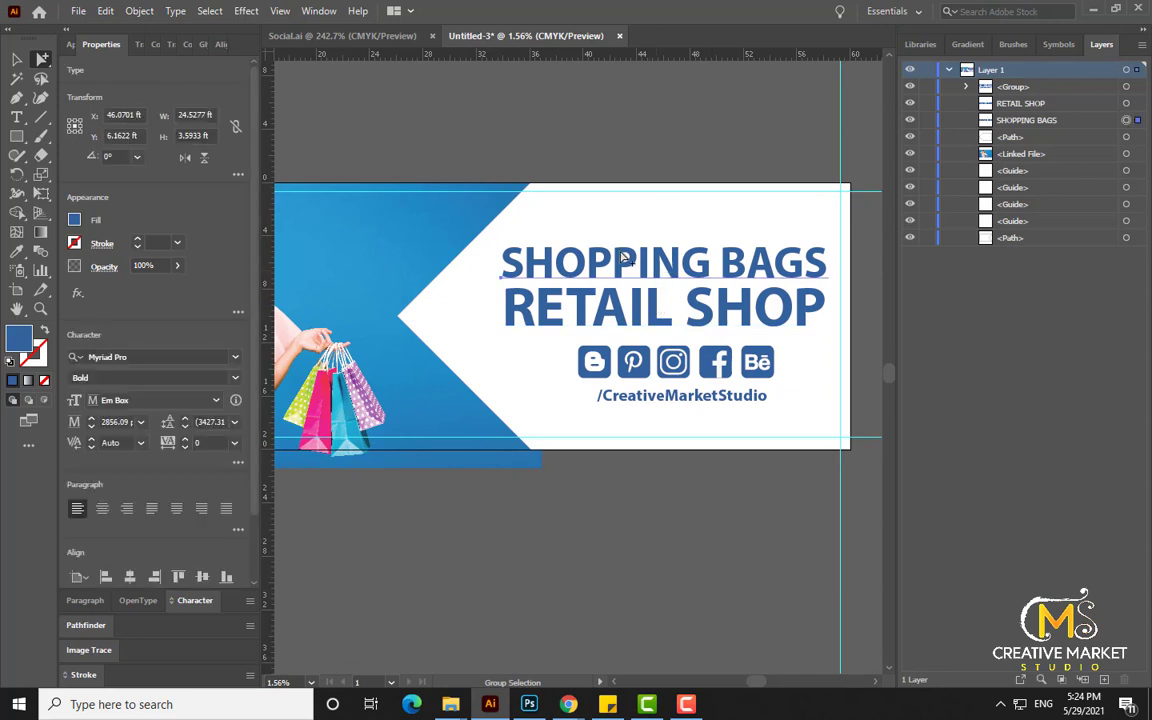
left_click_drag(581, 195, 704, 177)
key("ctrl+minus")
key("ctrl+minus")
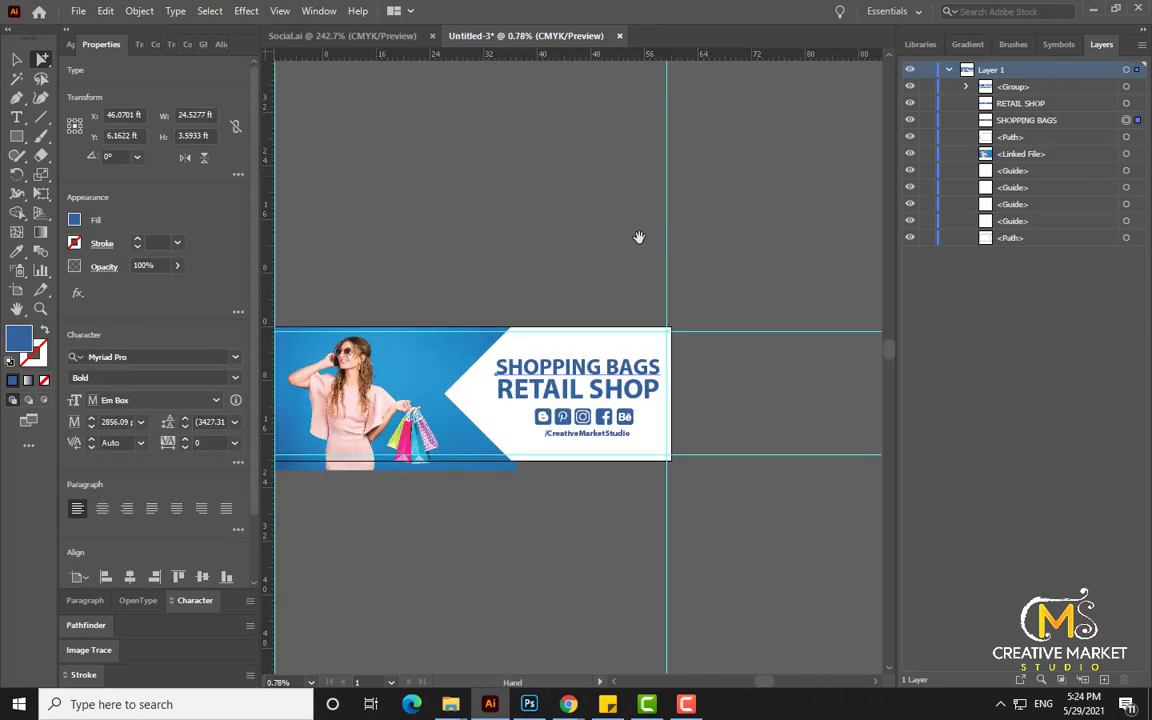
scroll(639, 237, "left", 3)
left_click(645, 242)
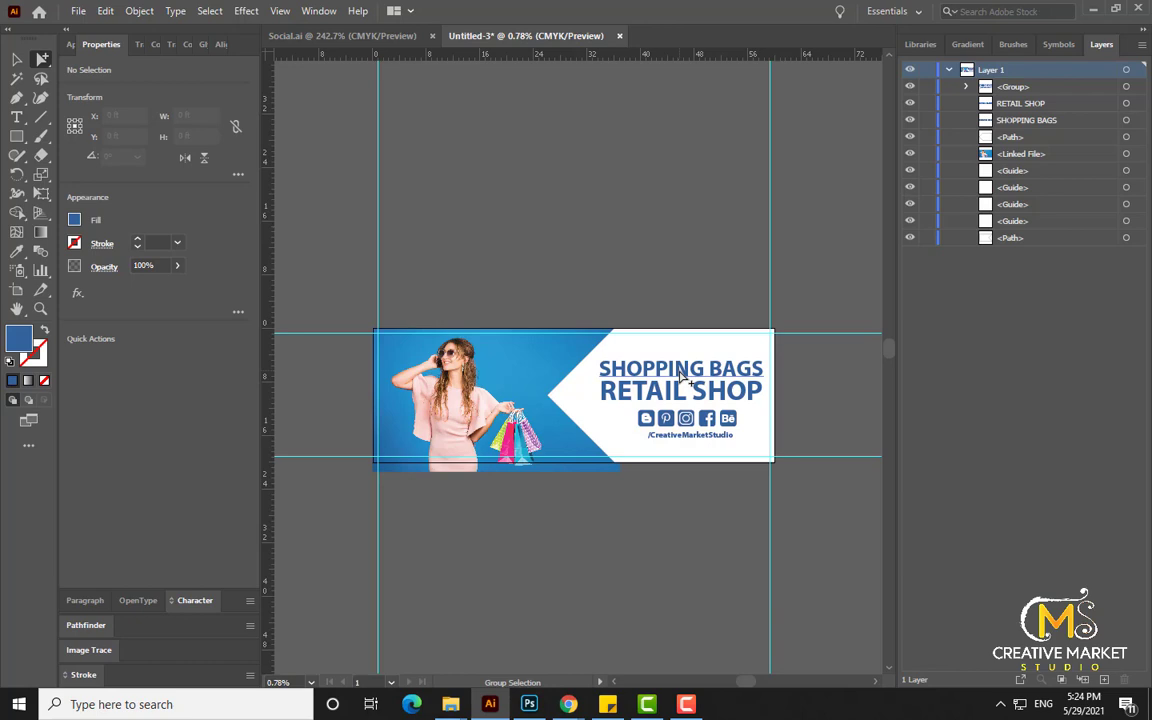
- Shift the woman's photo up to about Y 10 ft so it overlaps both the upper and lower artboard edges
scroll(681, 376, "up", 2)
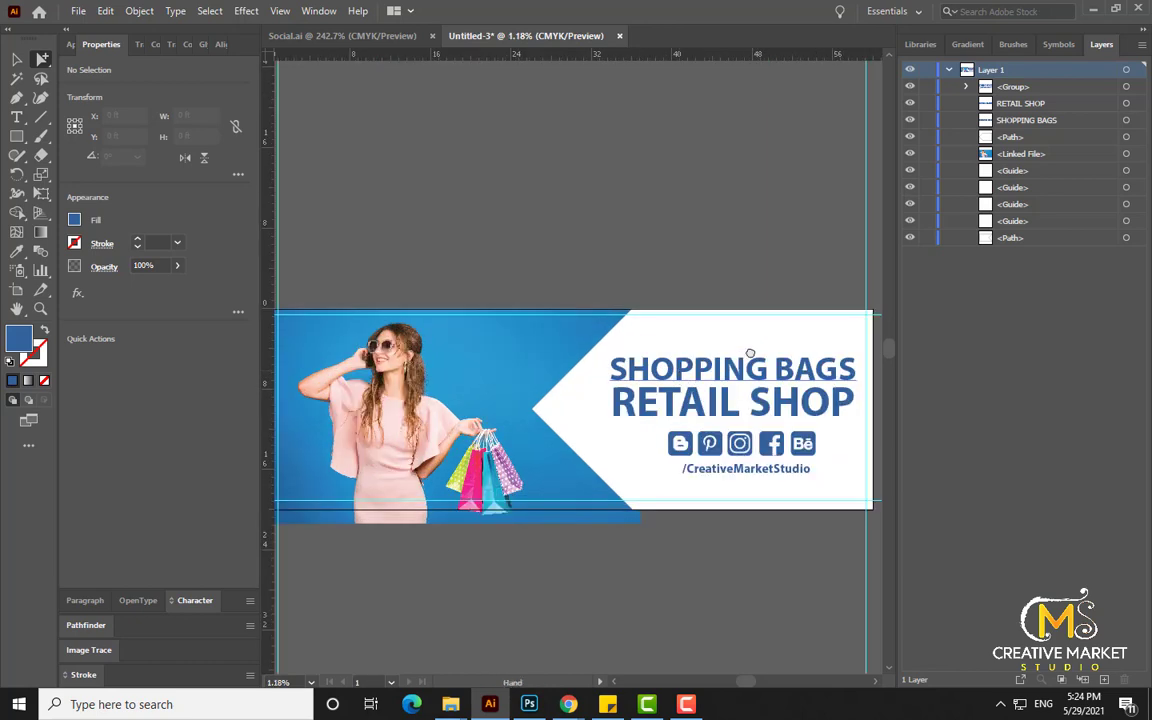
left_click_drag(750, 353, 818, 331)
left_click_drag(519, 349, 532, 346)
left_click(655, 226)
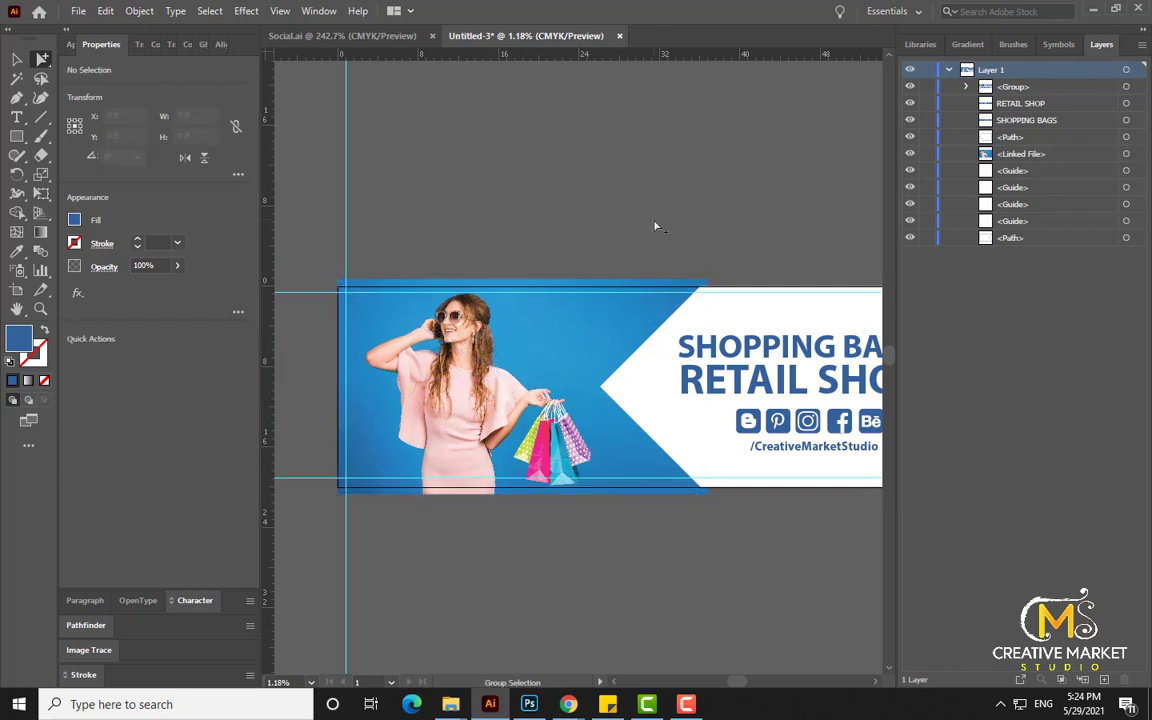
left_click(610, 425)
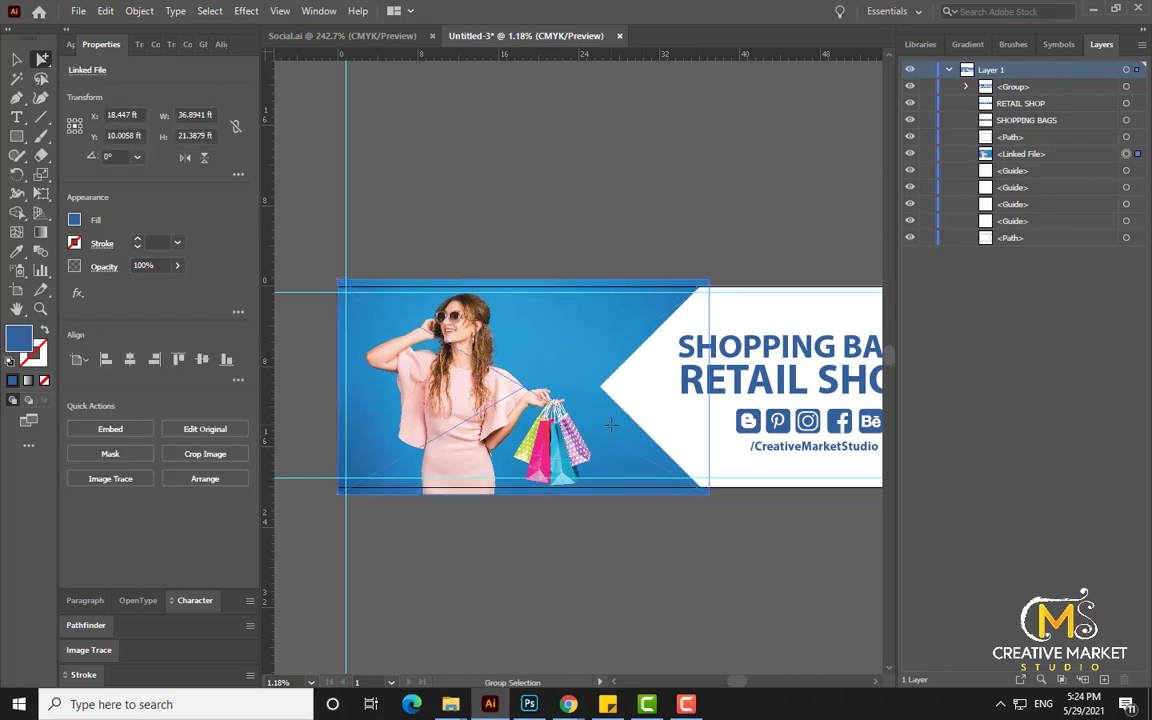
left_click(782, 216)
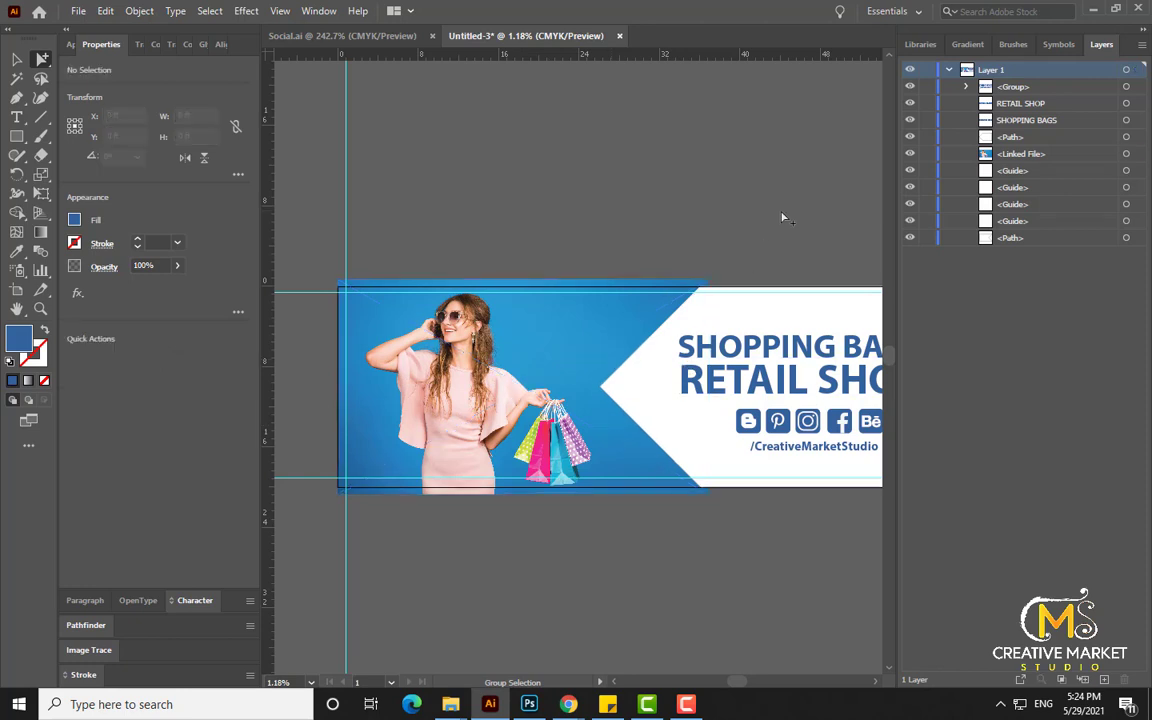
- Give the white angled panel a dark violet stroke
left_click(530, 495)
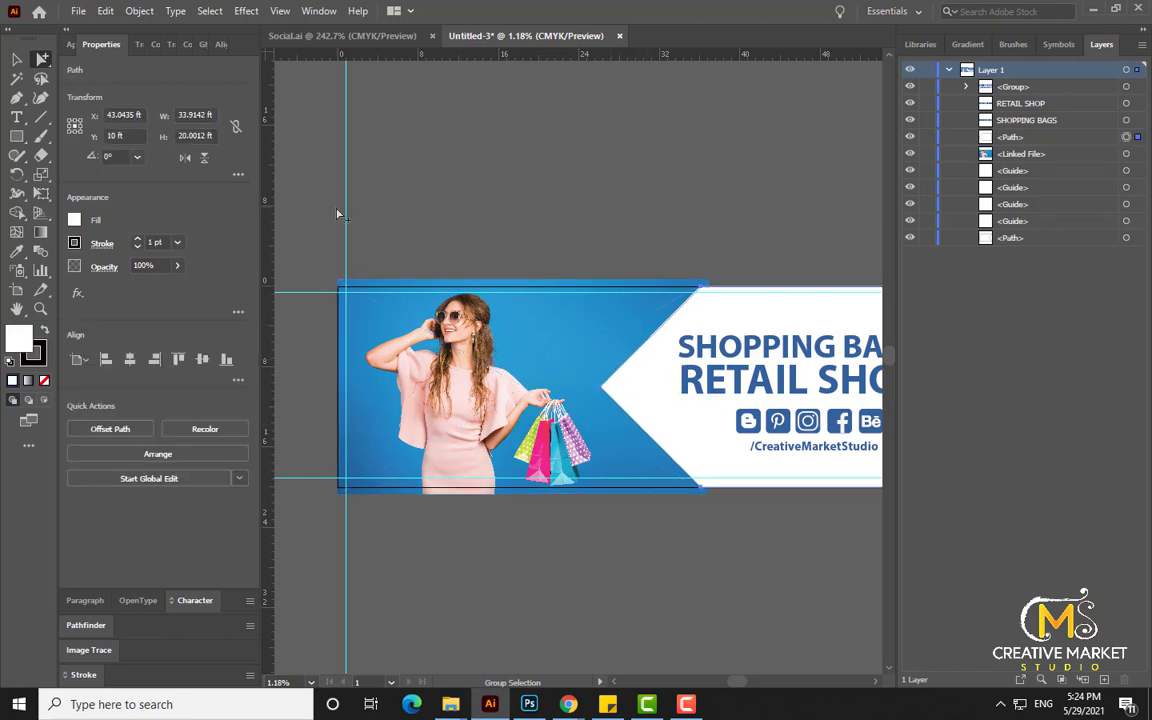
left_click(45, 346)
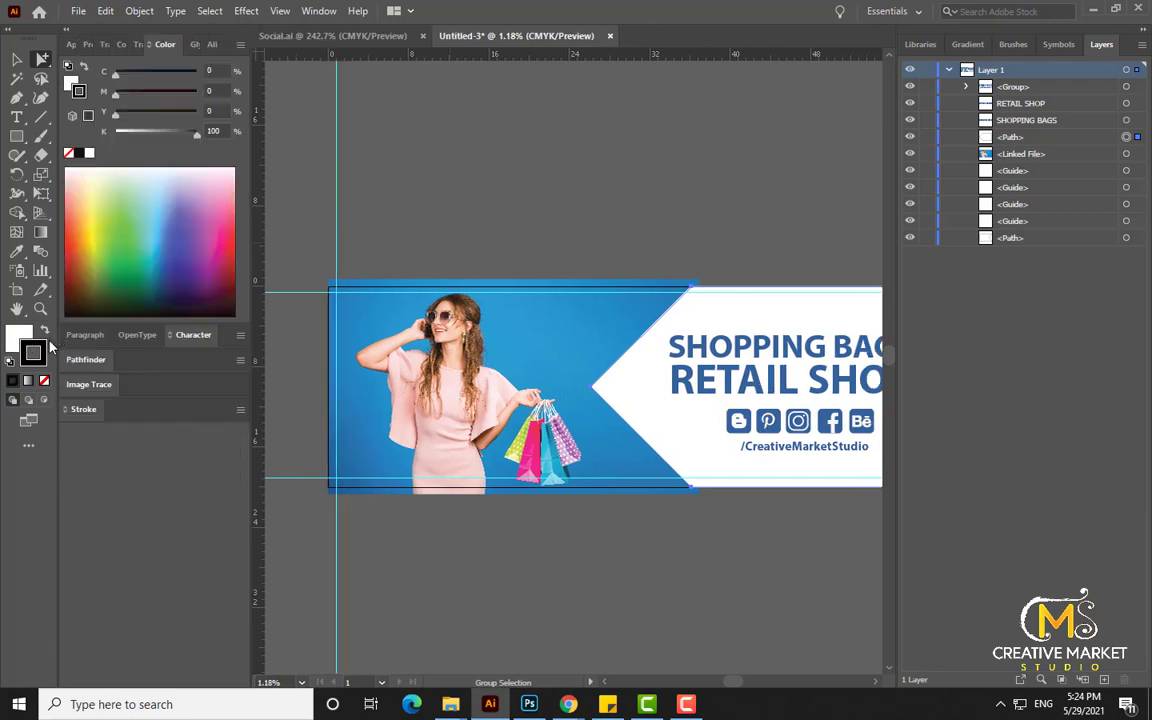
left_click(84, 45)
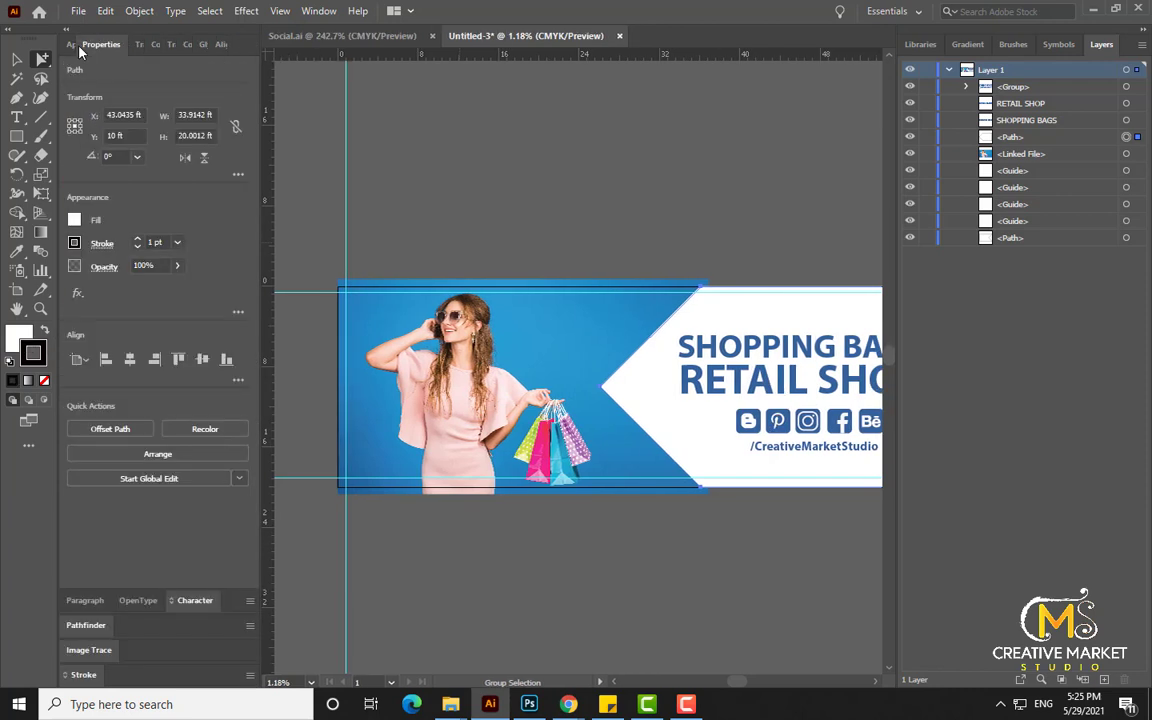
left_click(75, 243)
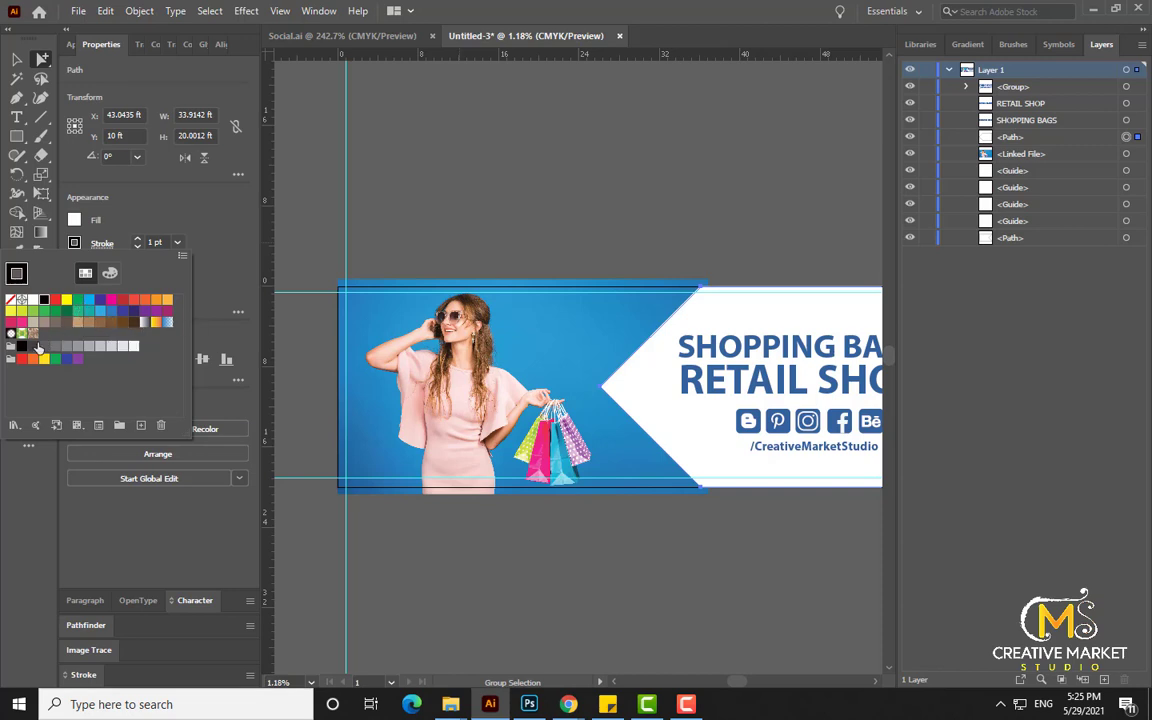
left_click(134, 312)
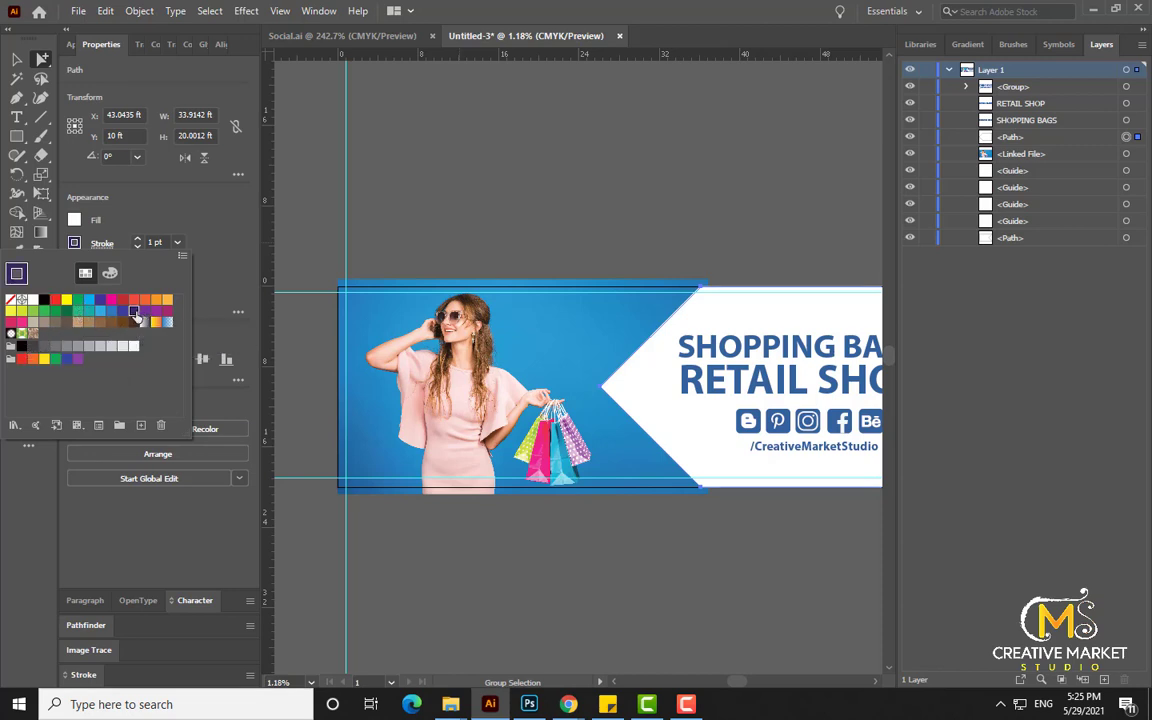
- Try a stroke weight of 10000 pt on the angled panel
left_click(164, 241)
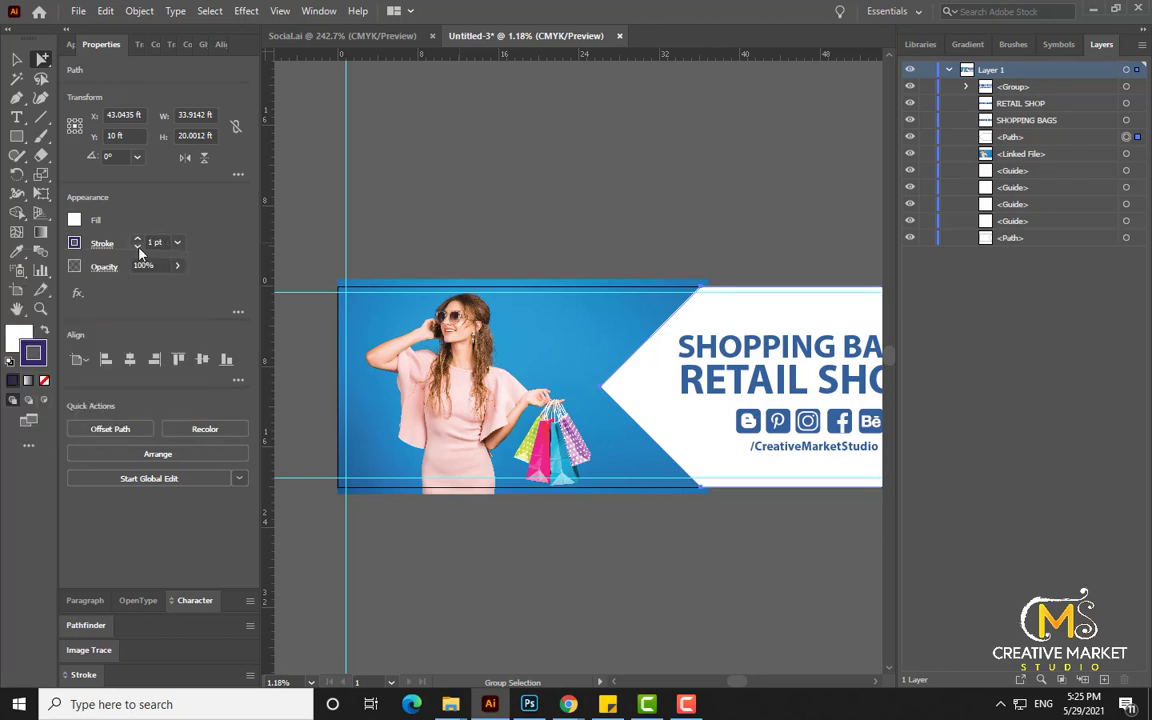
left_click(162, 241)
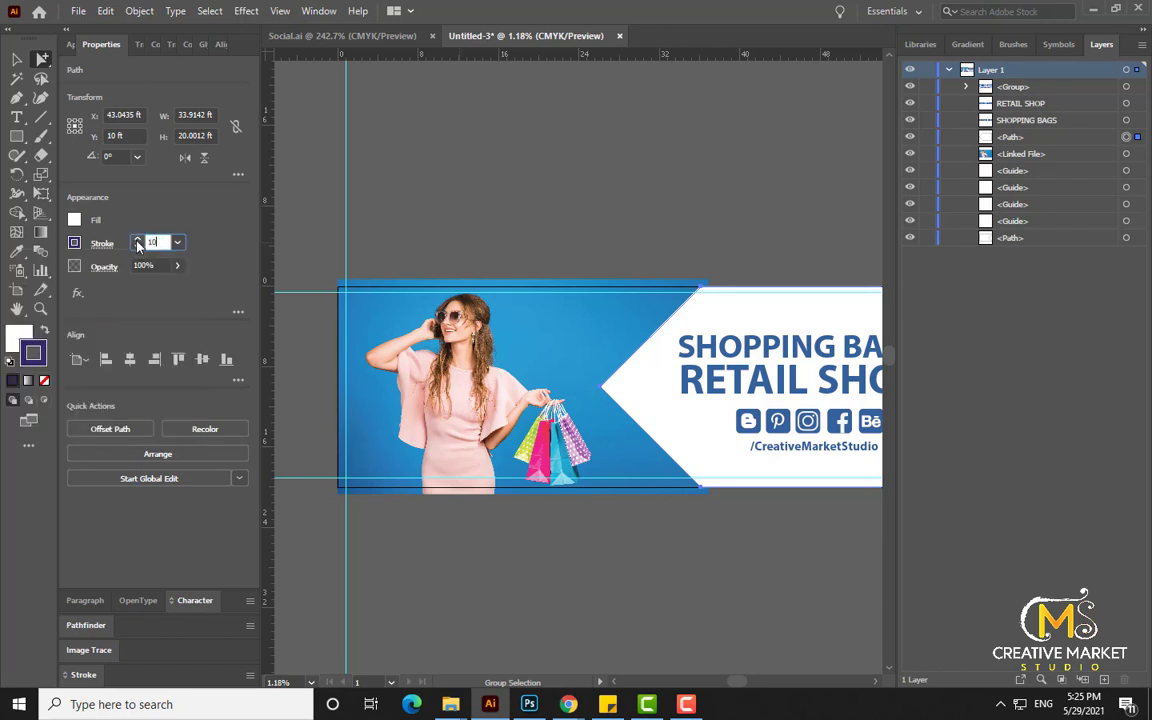
type("10000")
key("Return")
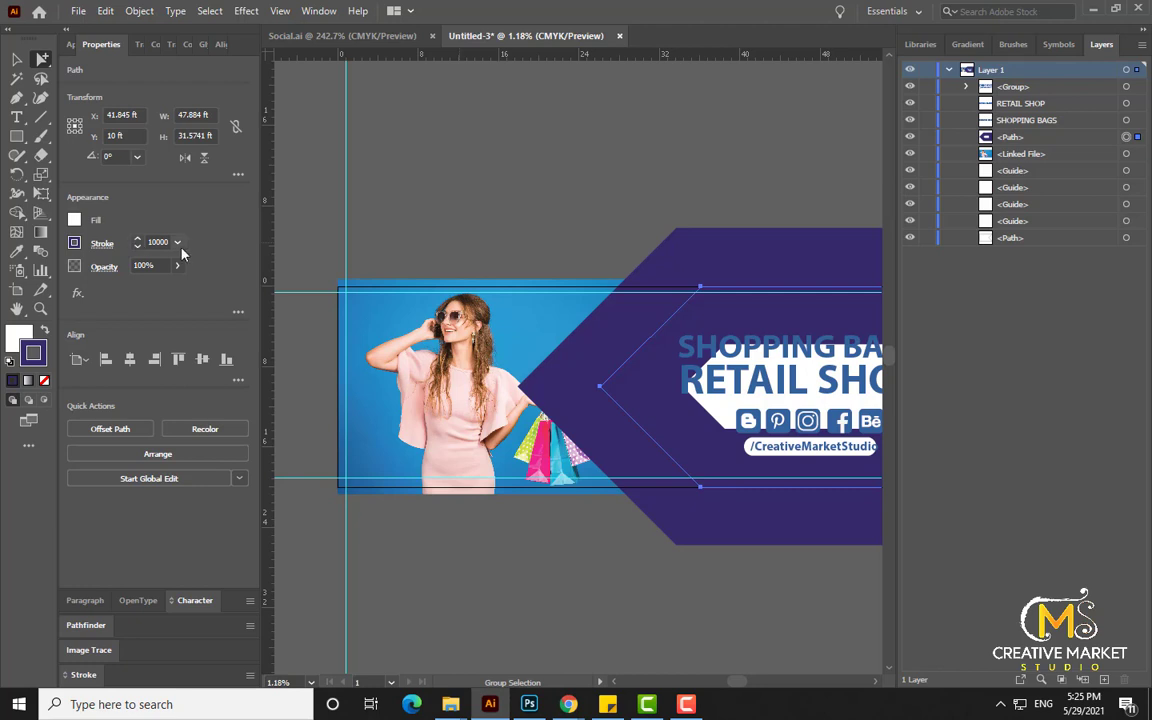
- Reduce the angled panel's stroke weight to 1000 pt and check it against the whole billboard
left_click_drag(169, 243, 131, 247)
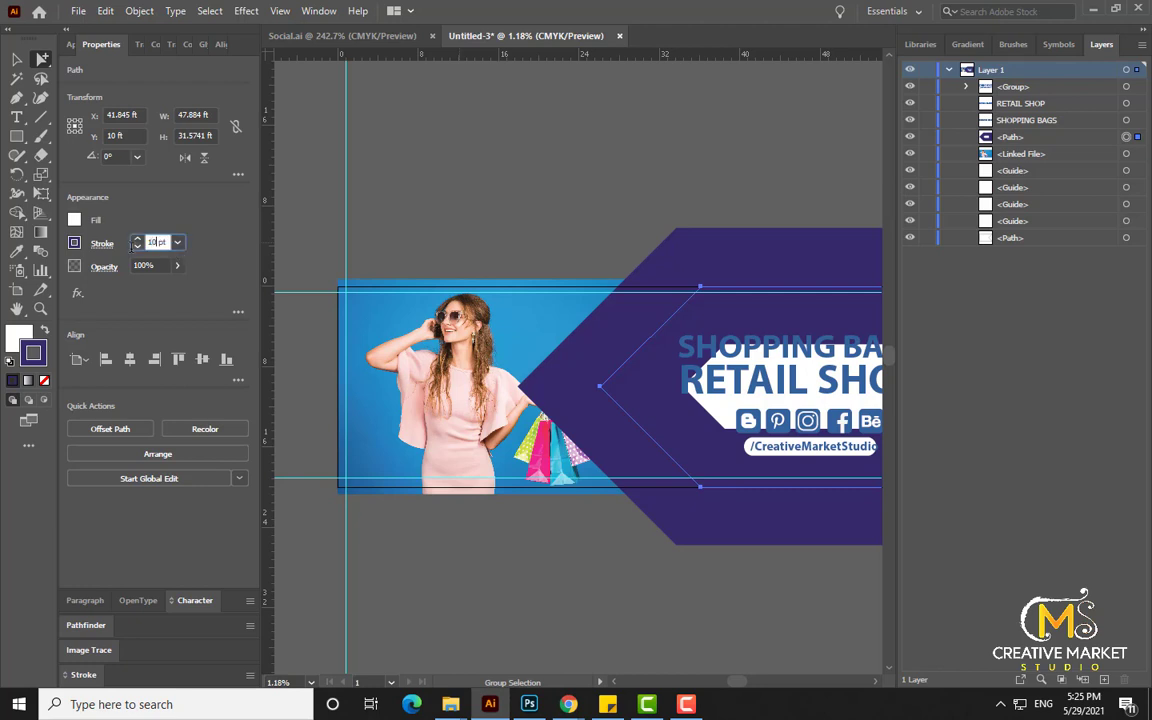
type("1000")
key("Return")
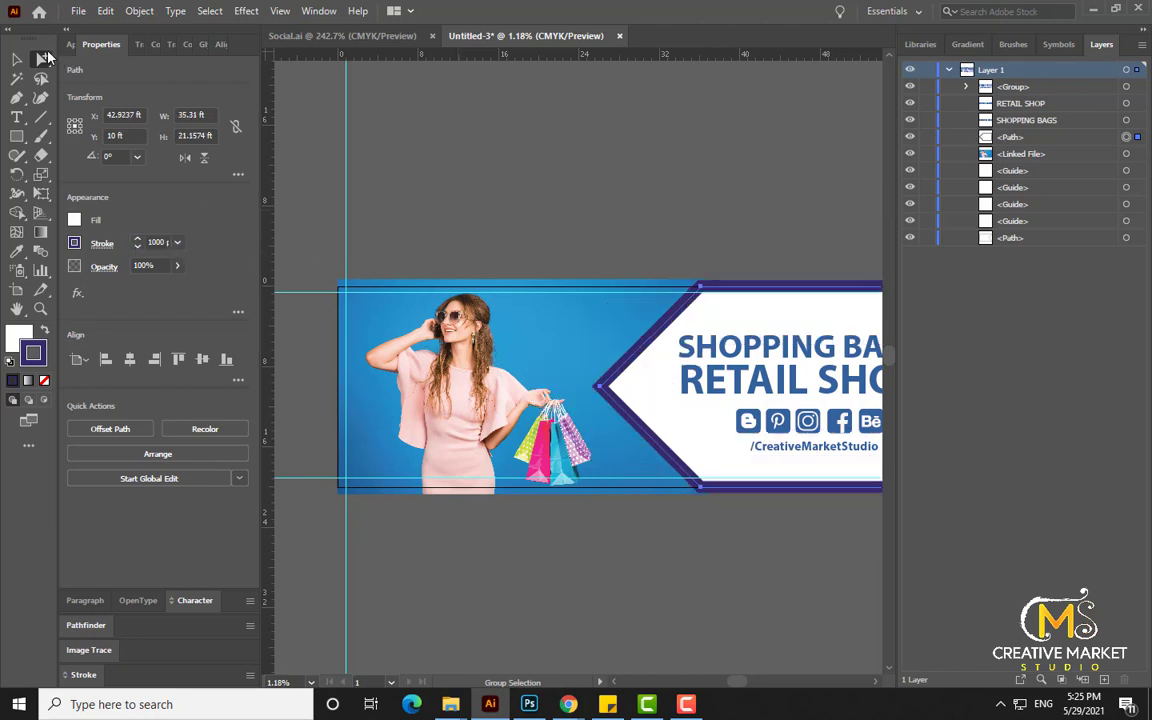
left_click(552, 190)
key("ctrl+0")
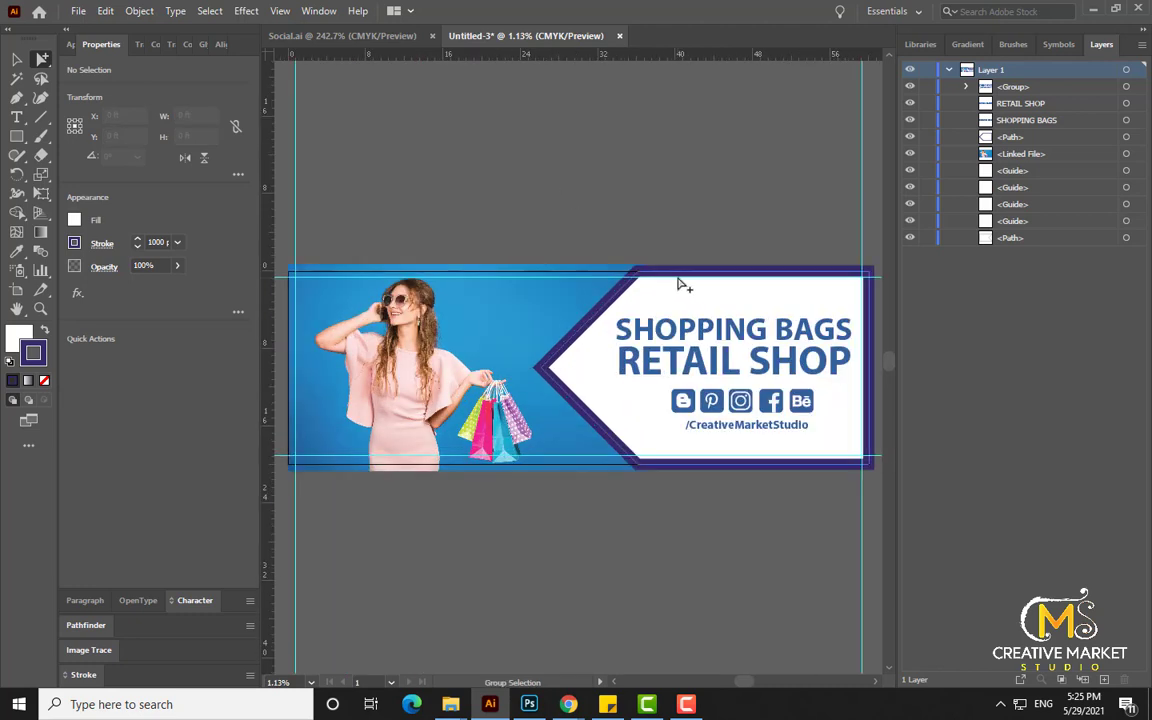
- Align the angled panel's stroke to the outside of its path
left_click(682, 284)
left_click(75, 244)
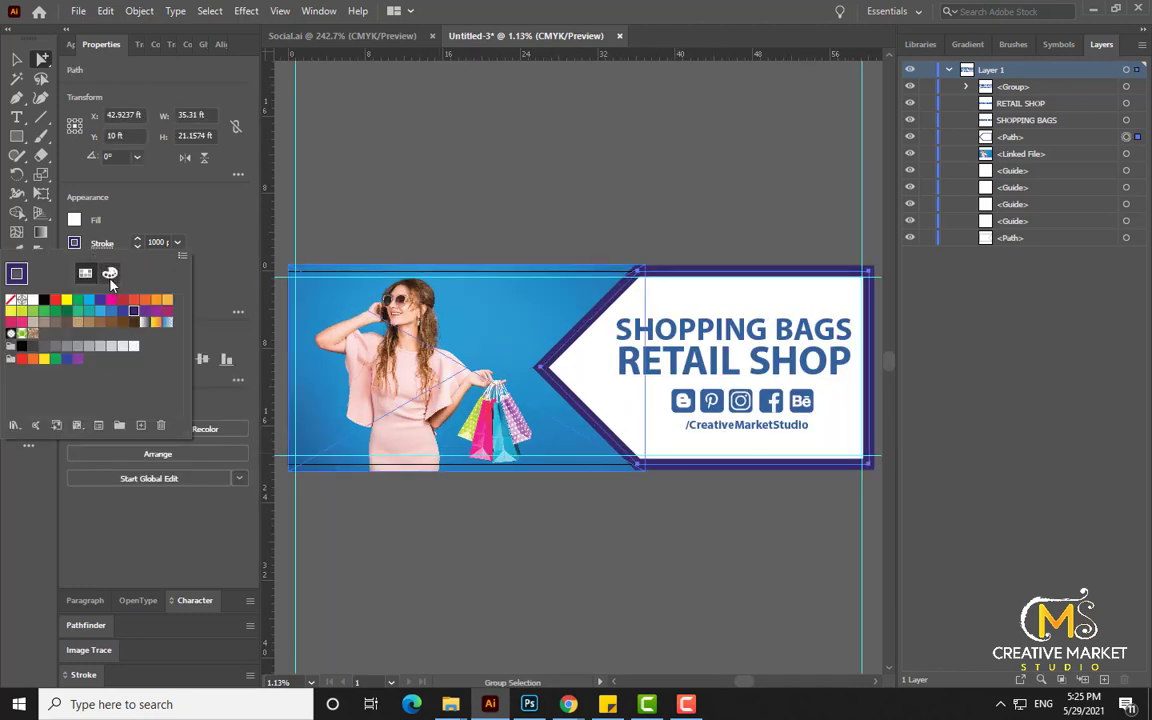
left_click(99, 246)
left_click(101, 245)
left_click(98, 328)
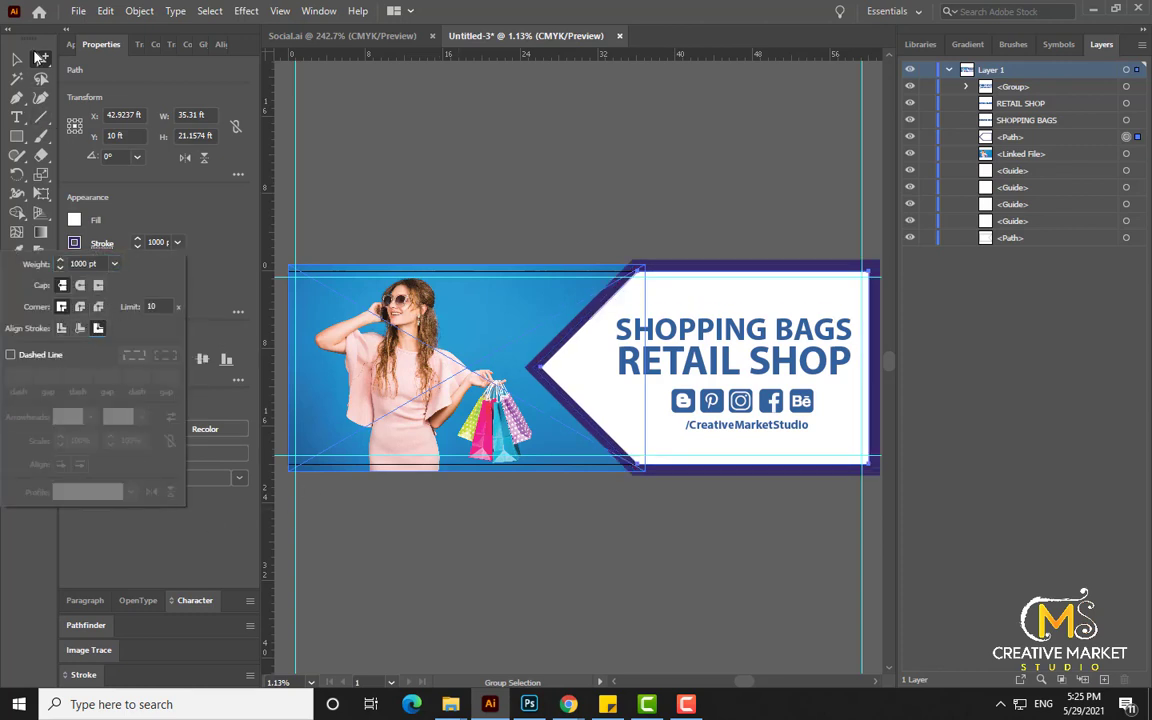
- Recolor the angled panel with the pink sampled from the shopping bag in the photo
key("i")
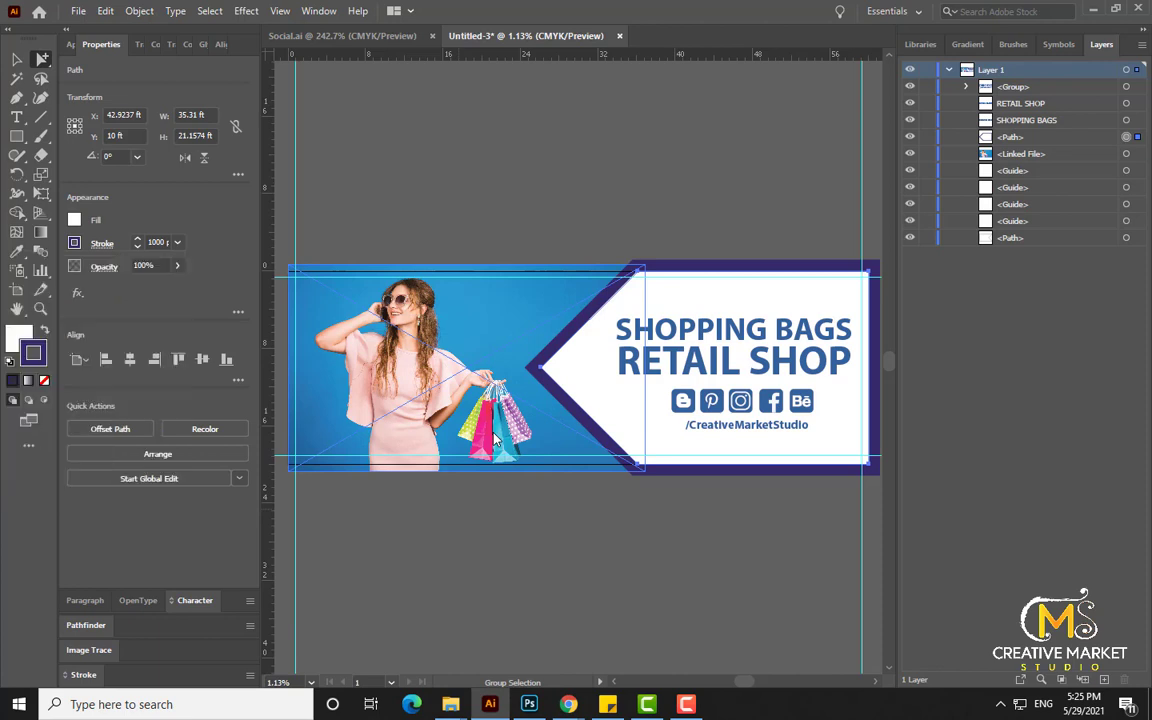
left_click(488, 428)
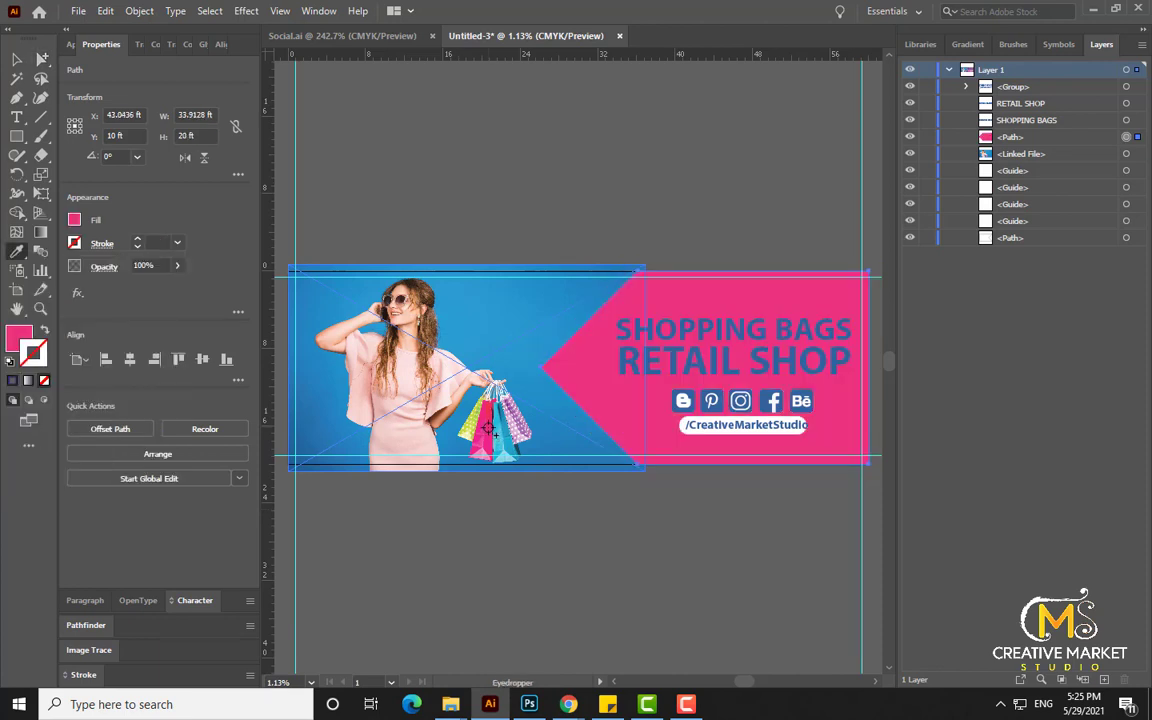
left_click(41, 59)
left_click(513, 197)
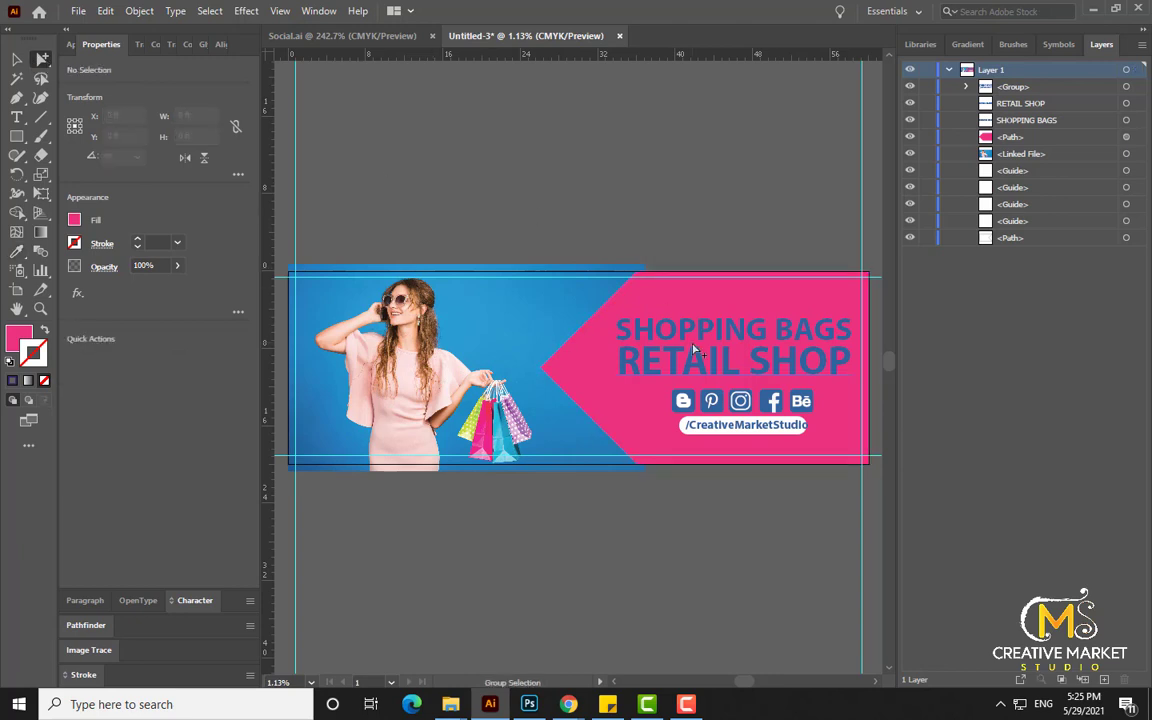
- Change the fill of the SHOPPING BAGS and RETAIL SHOP lines to white
left_click(692, 343)
left_click(630, 318, "shift")
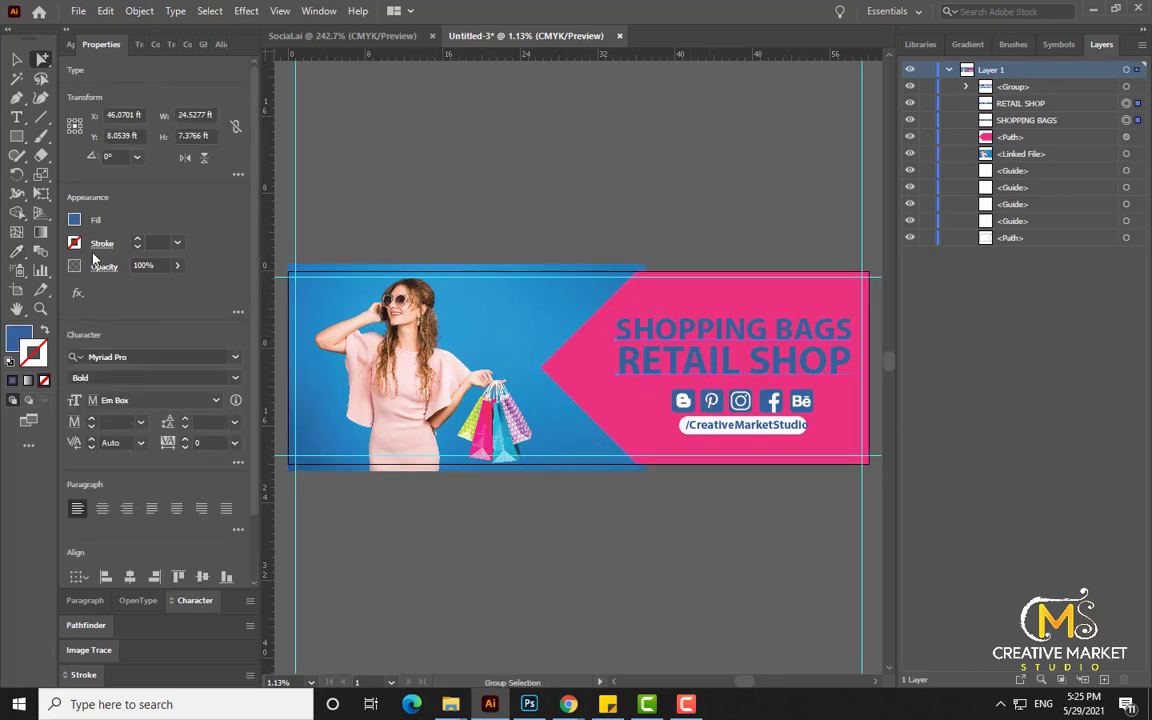
left_click(75, 220)
left_click(30, 252)
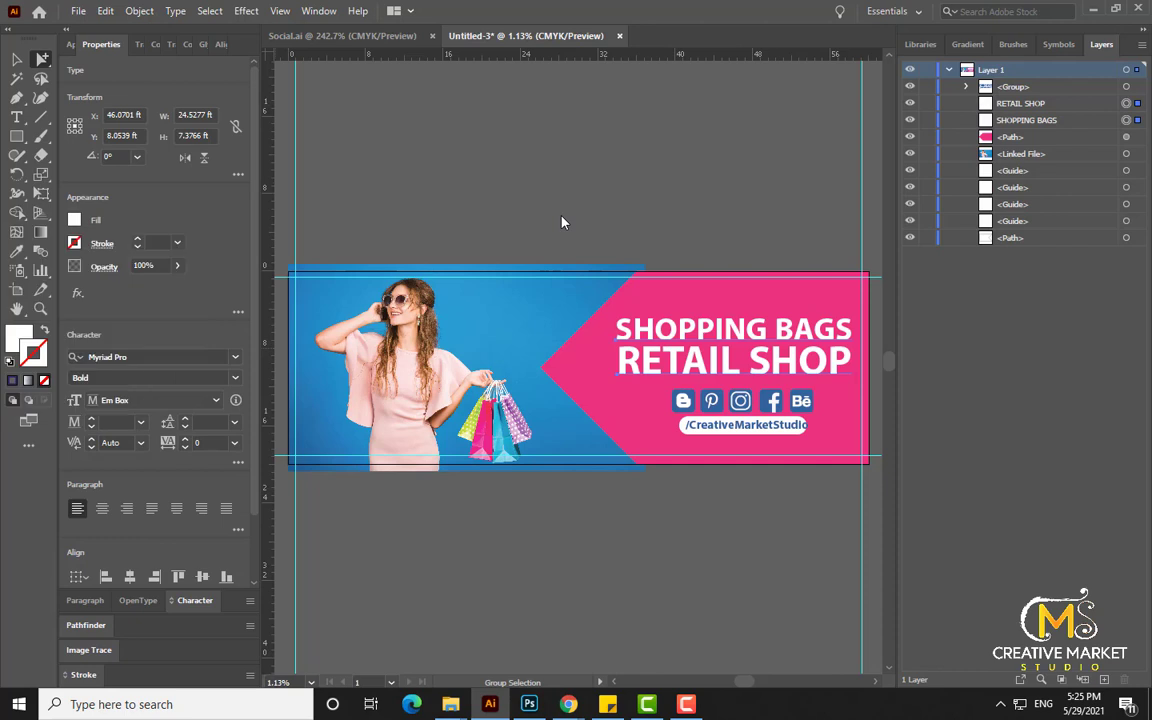
key("alt+space")
left_click(218, 213)
left_click(573, 200)
left_click_drag(573, 200, 608, 197)
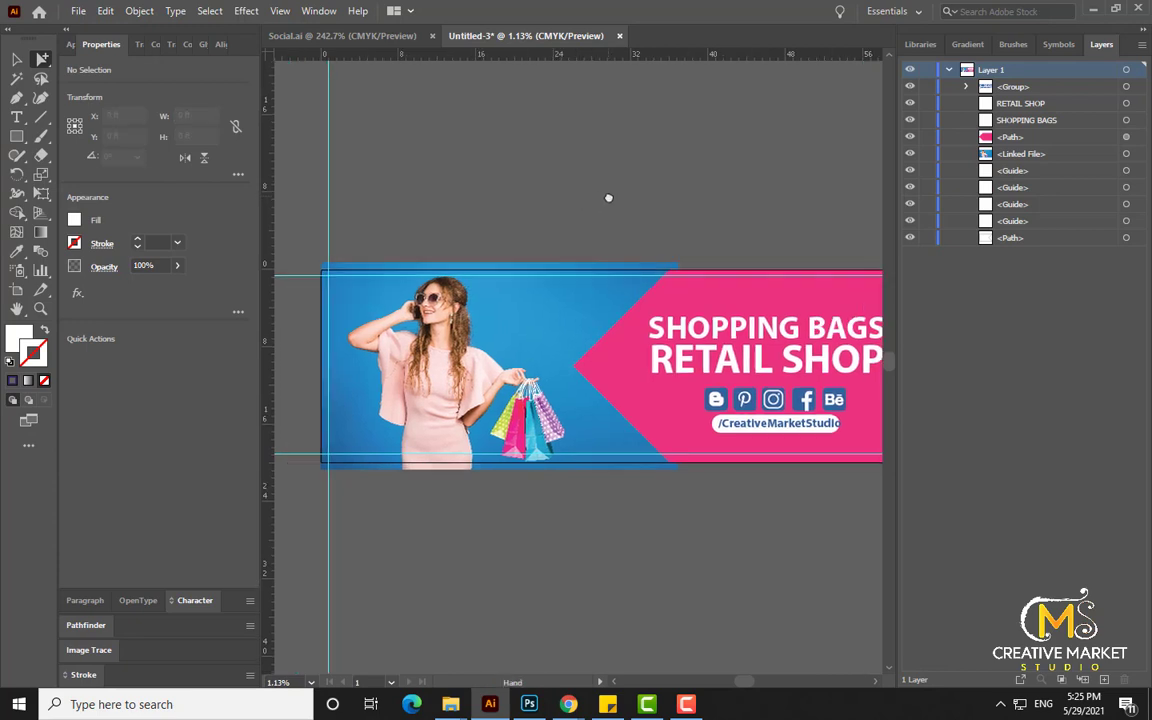
- Add a white stroke to the pink angled panel
left_click(510, 342, "alt")
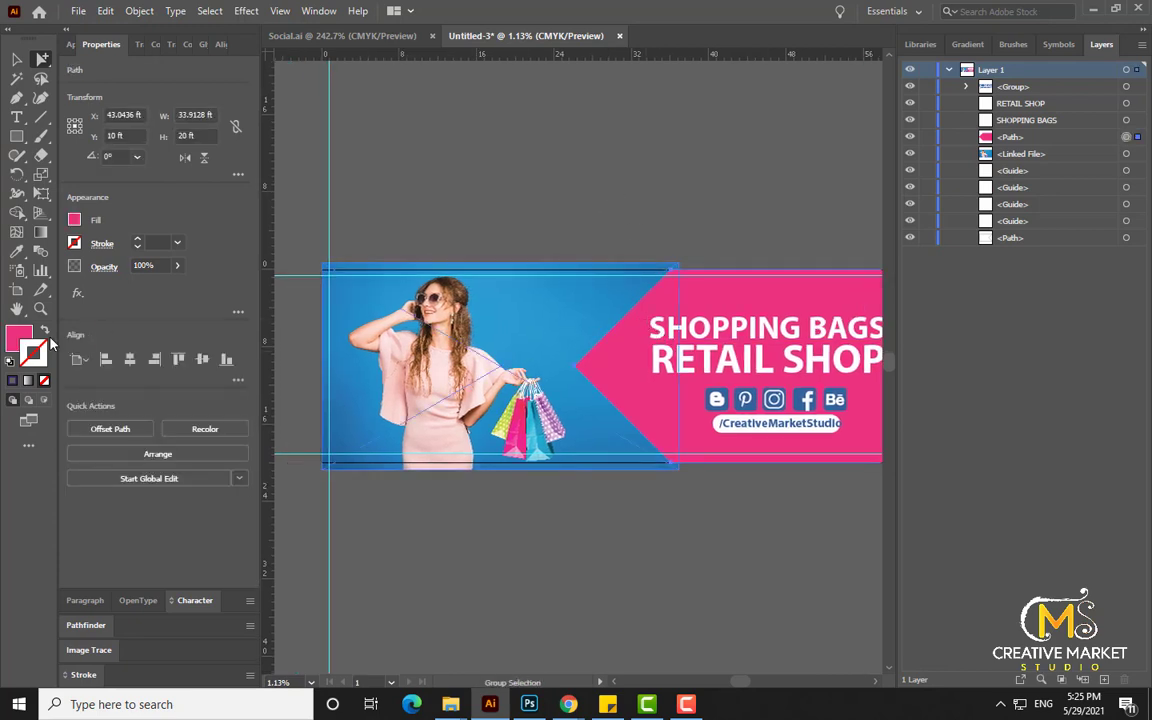
left_click(74, 243)
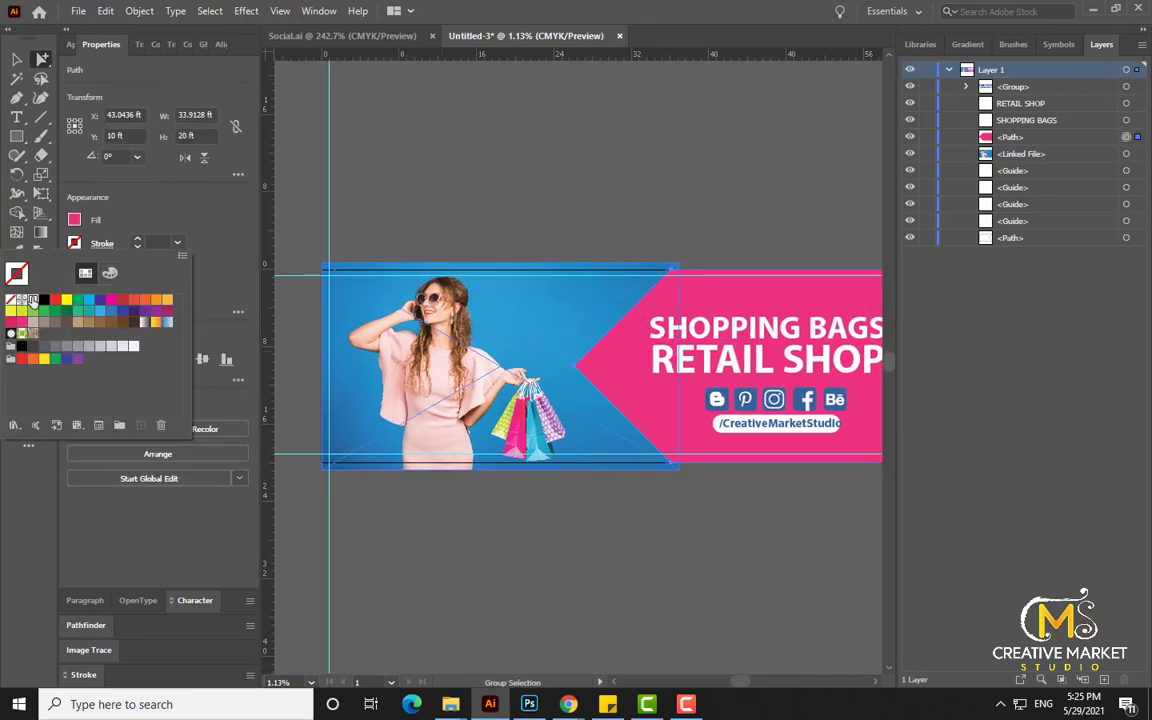
left_click(33, 299)
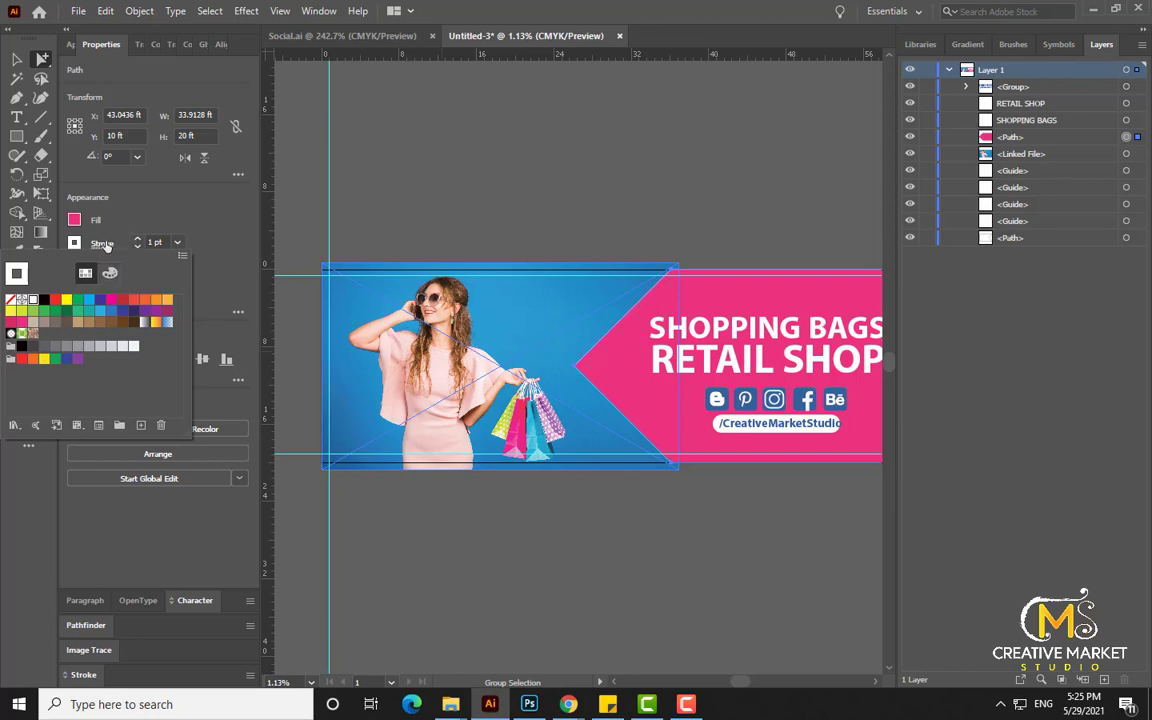
left_click(102, 244)
left_click(102, 244)
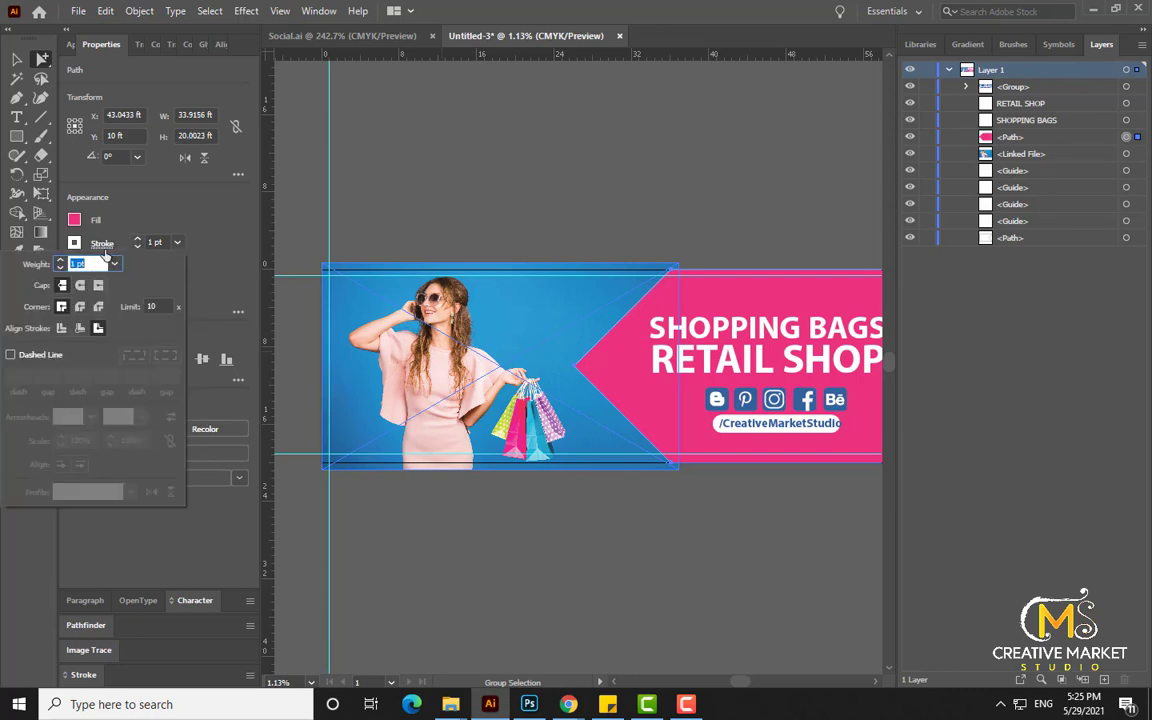
left_click(104, 252)
- Try a 2000 pt weight on the pink panel's white stroke, and settle on 1500 pt
left_click(160, 242)
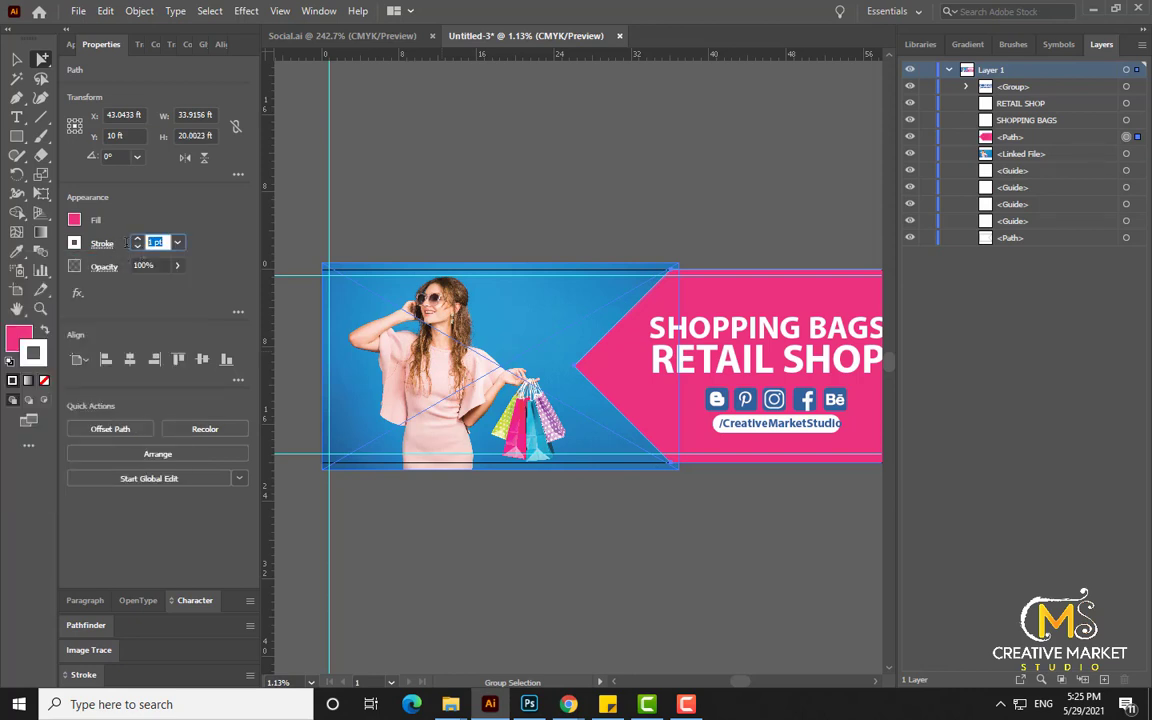
key("Return")
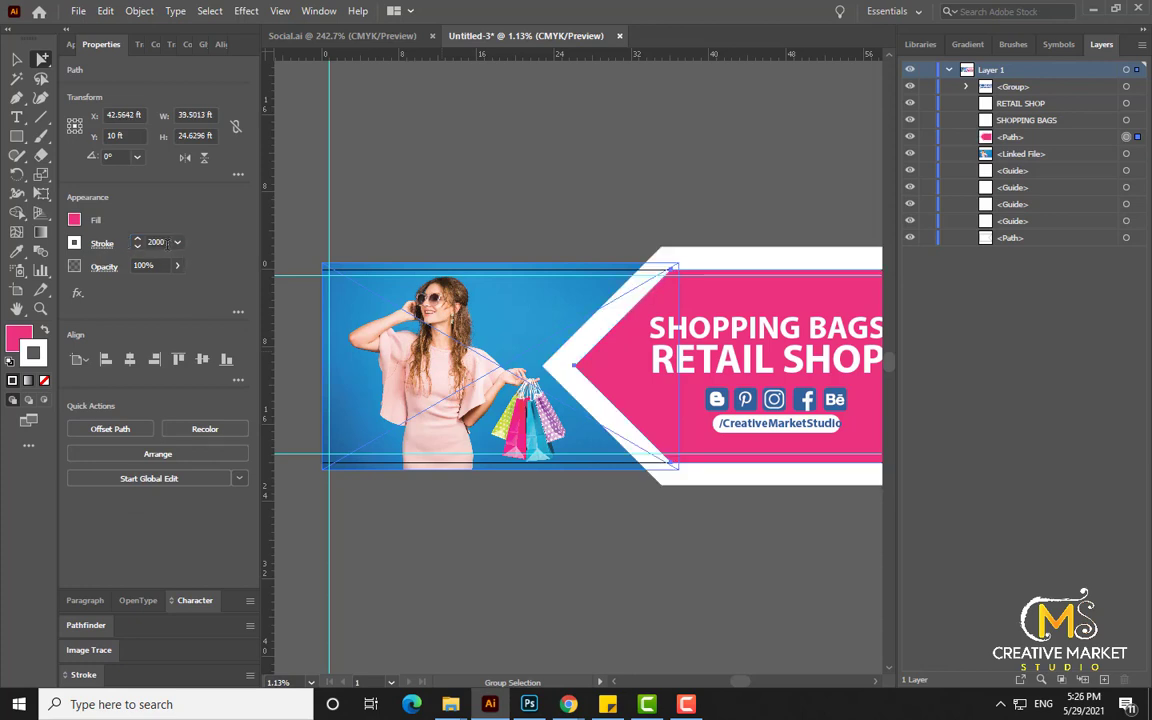
left_click(162, 242)
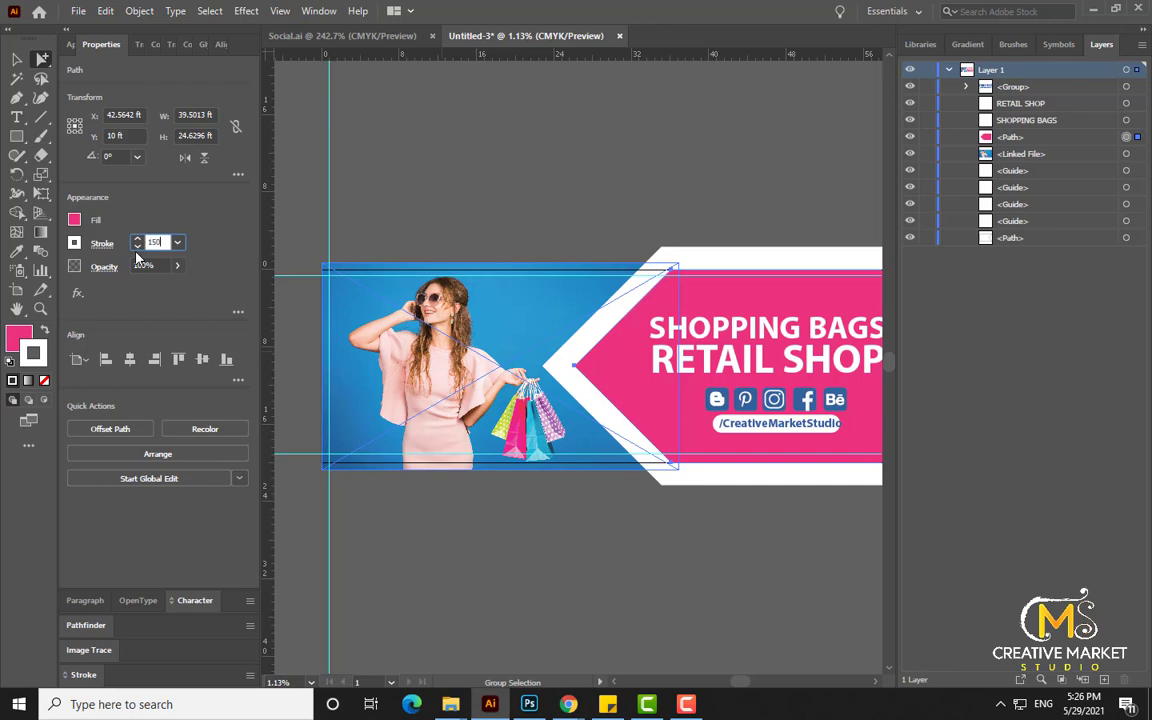
key("Return")
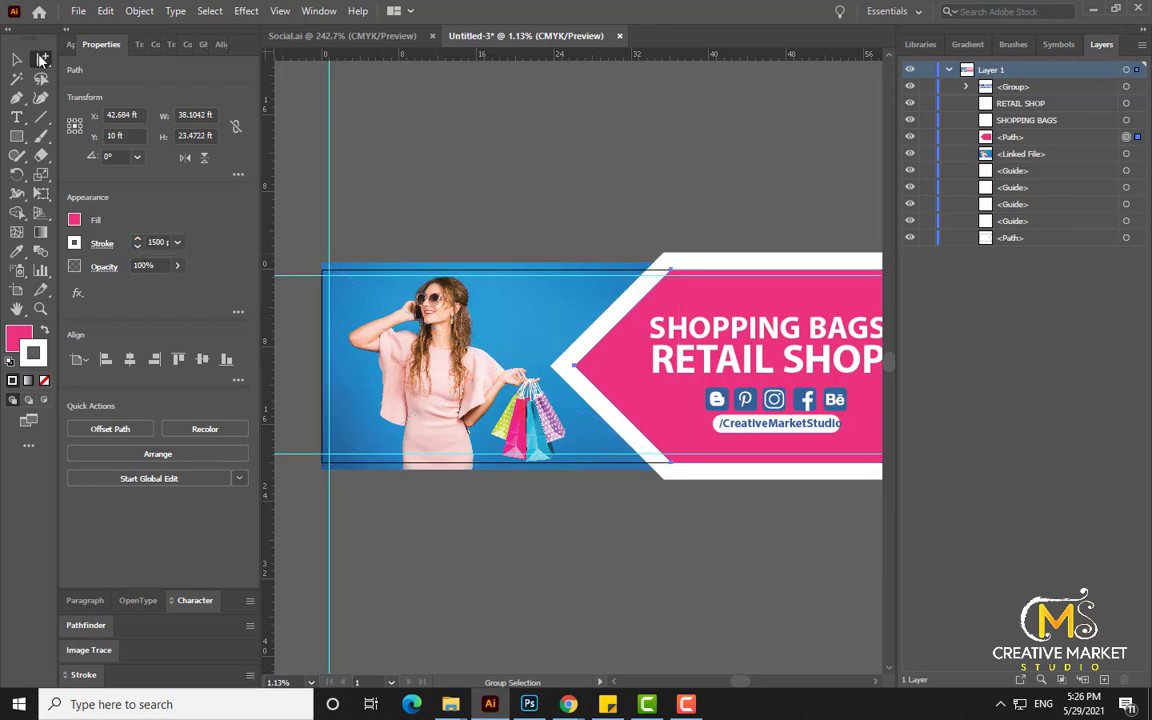
left_click(570, 180)
key("ctrl+0")
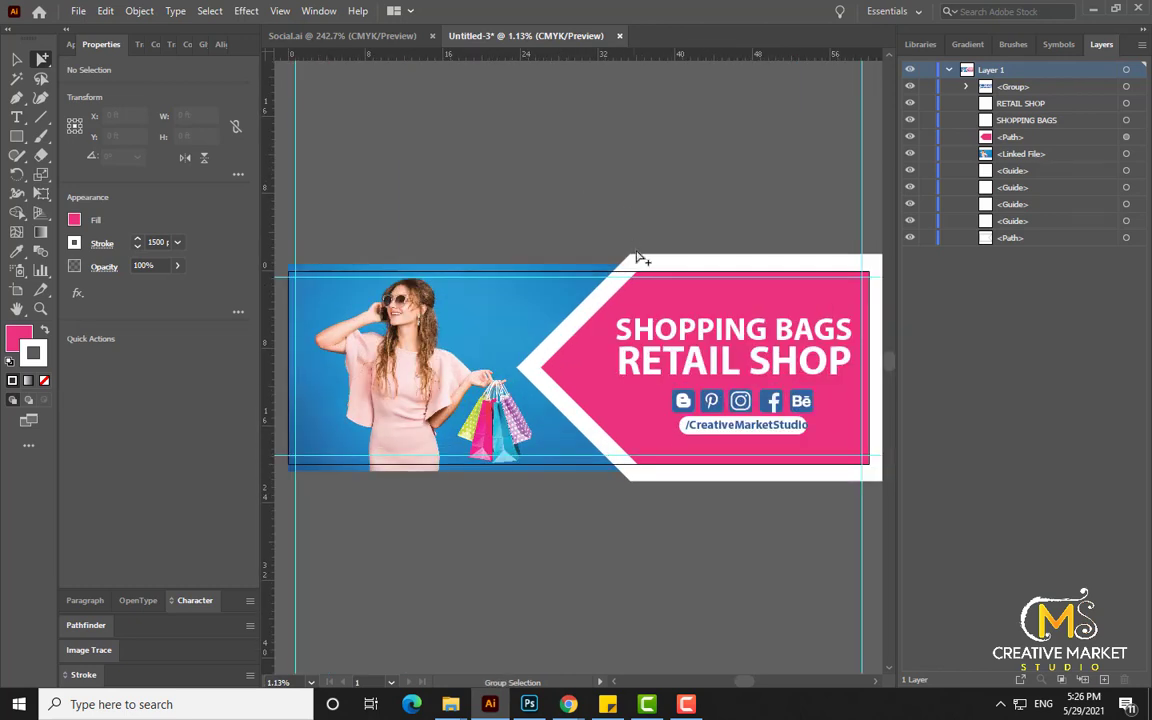
- Move the pink panel horizontally away from the woman's photo to about X 44.7 ft
left_click_drag(643, 301, 662, 299)
left_click(596, 225)
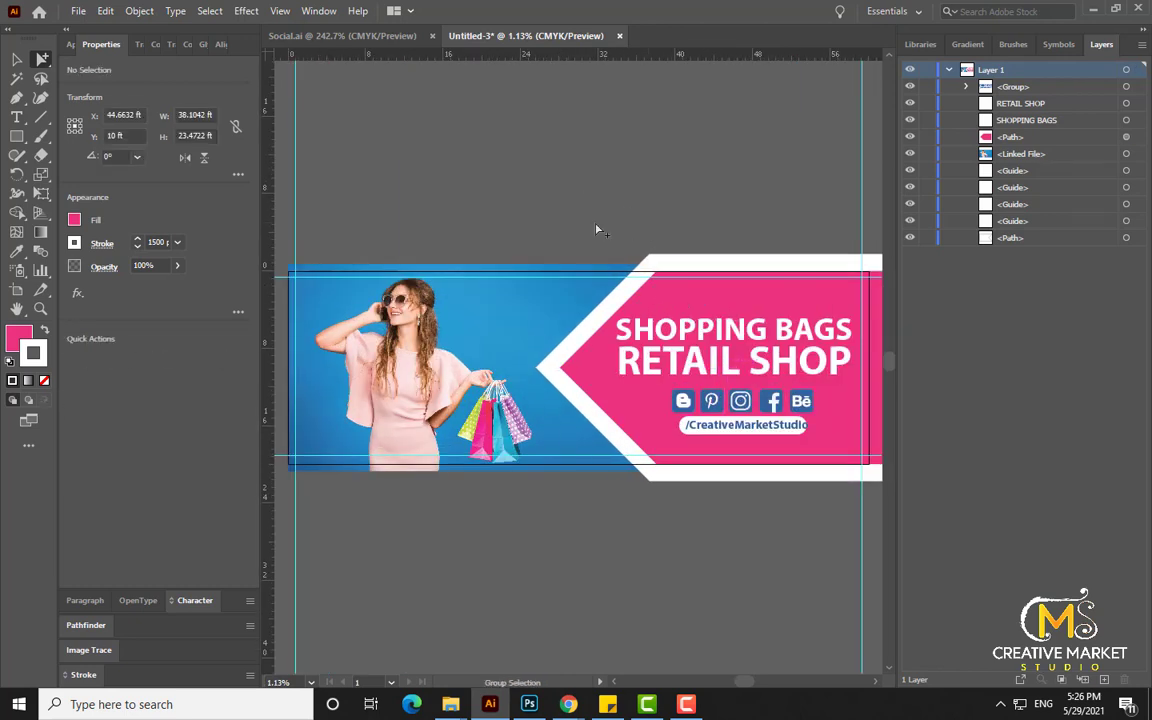
left_click_drag(597, 225, 555, 212)
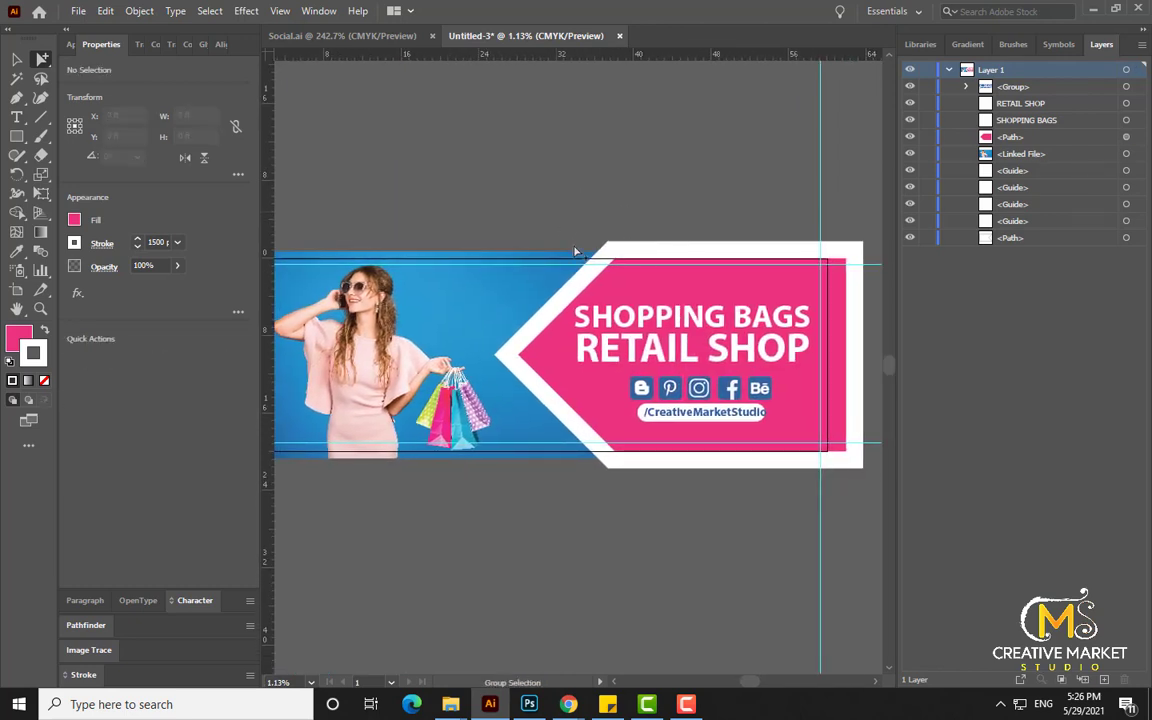
left_click(590, 276)
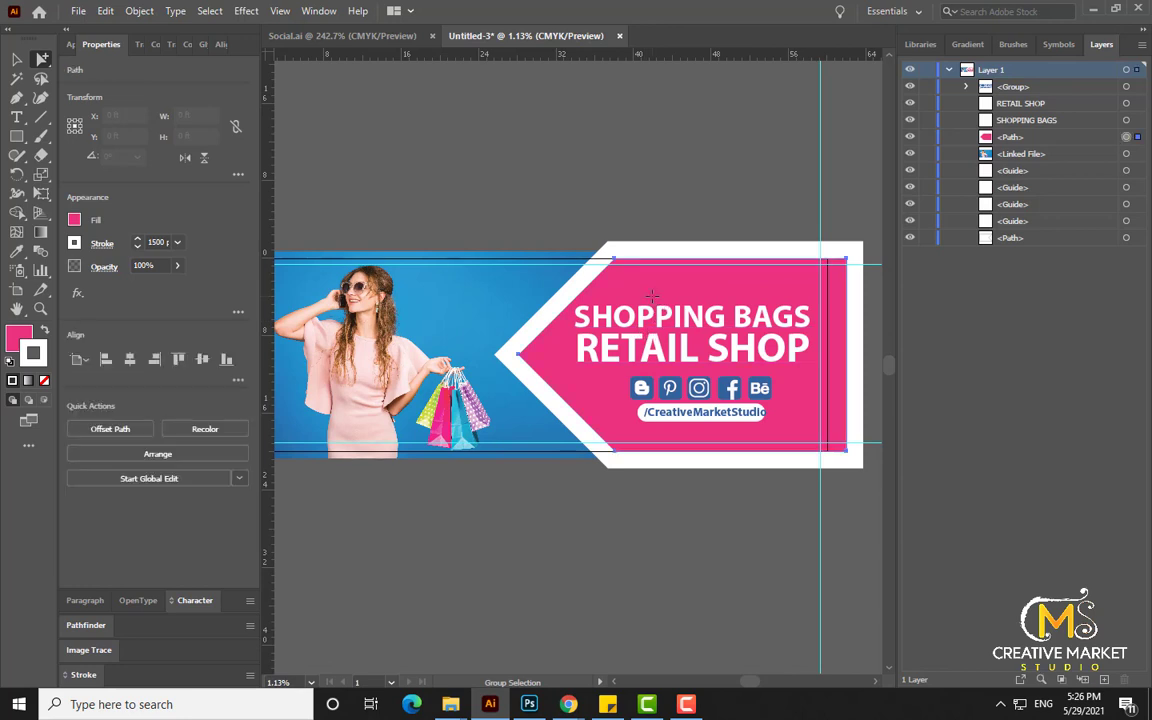
left_click(103, 244)
left_click(432, 181)
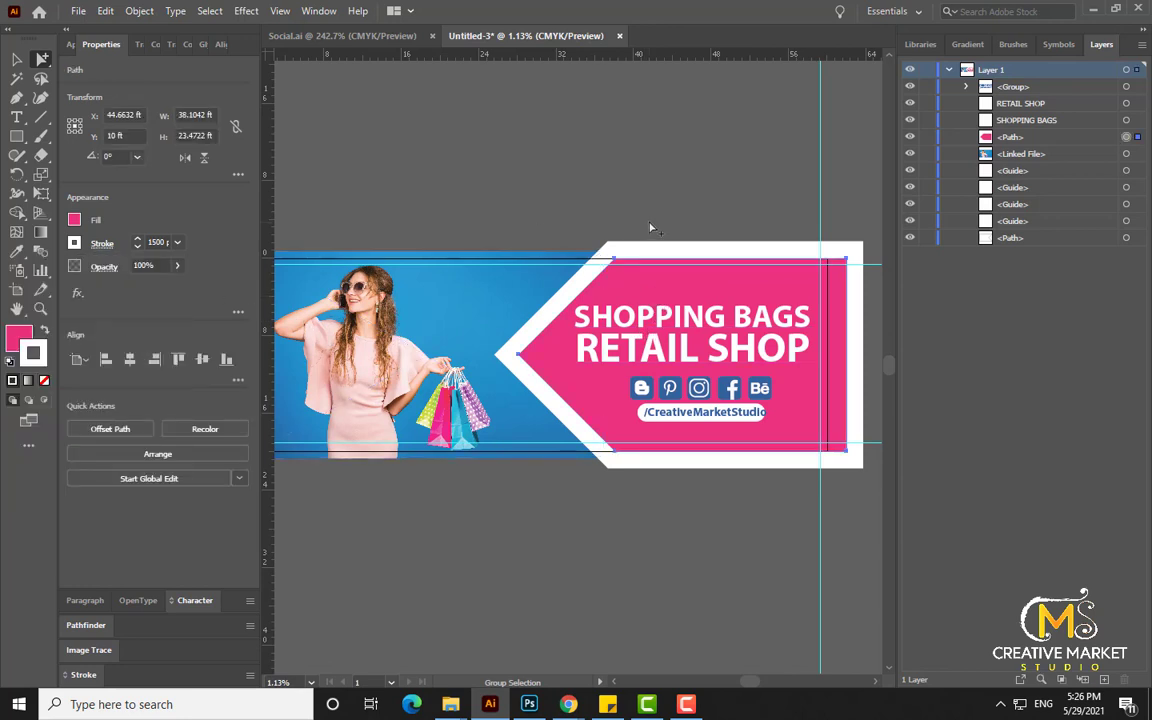
- Widen the white rounded box behind /CreativeMarketStudio until its end lines up with the outer edge of the Behance icon
left_click_drag(774, 372, 750, 368)
left_click(746, 380)
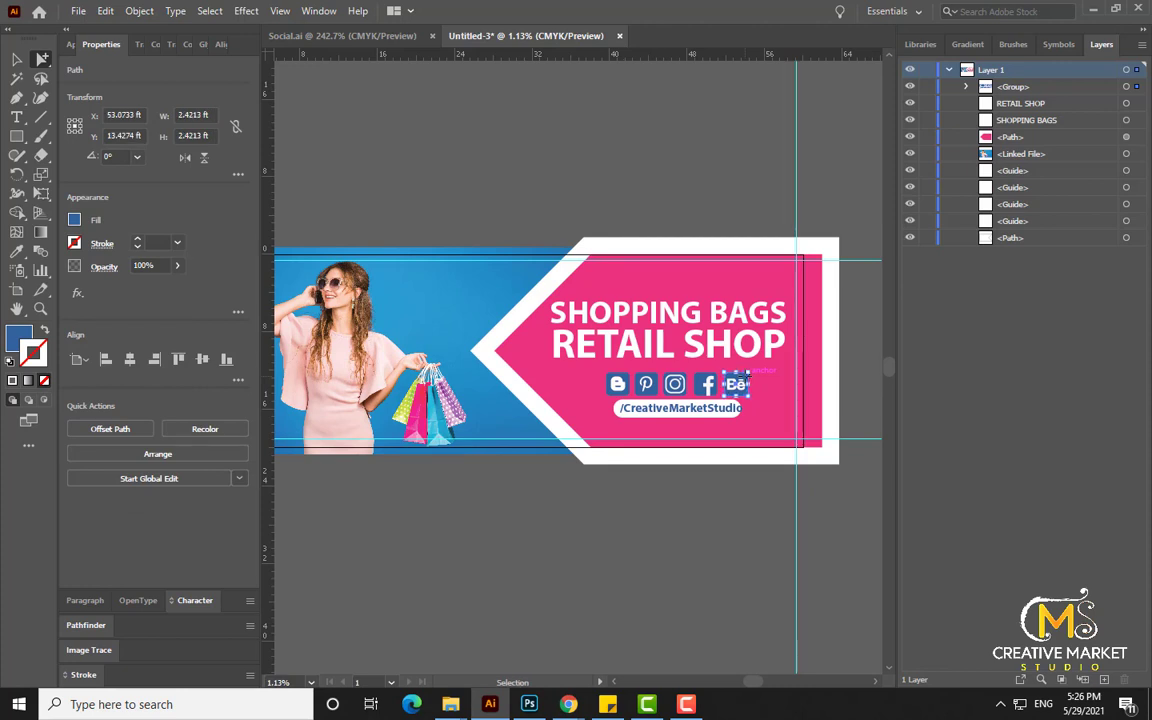
scroll(746, 380, "up", 1)
scroll(734, 382, "up", 1)
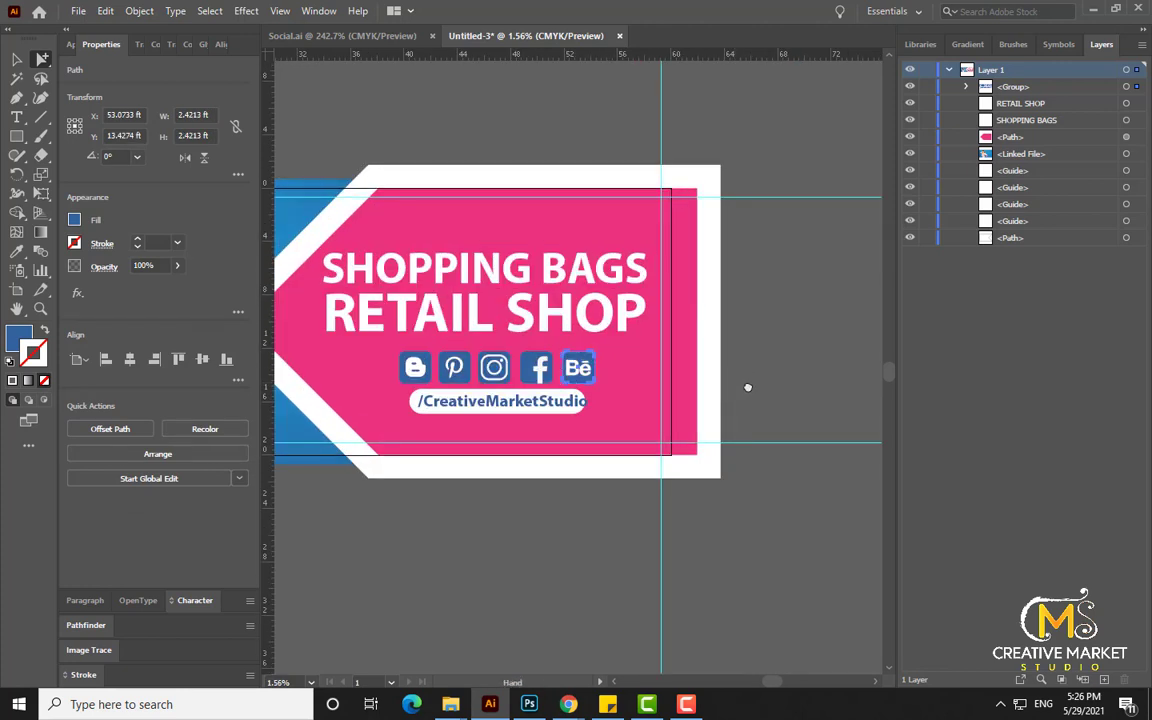
scroll(747, 395, "left", 2)
left_click(658, 416)
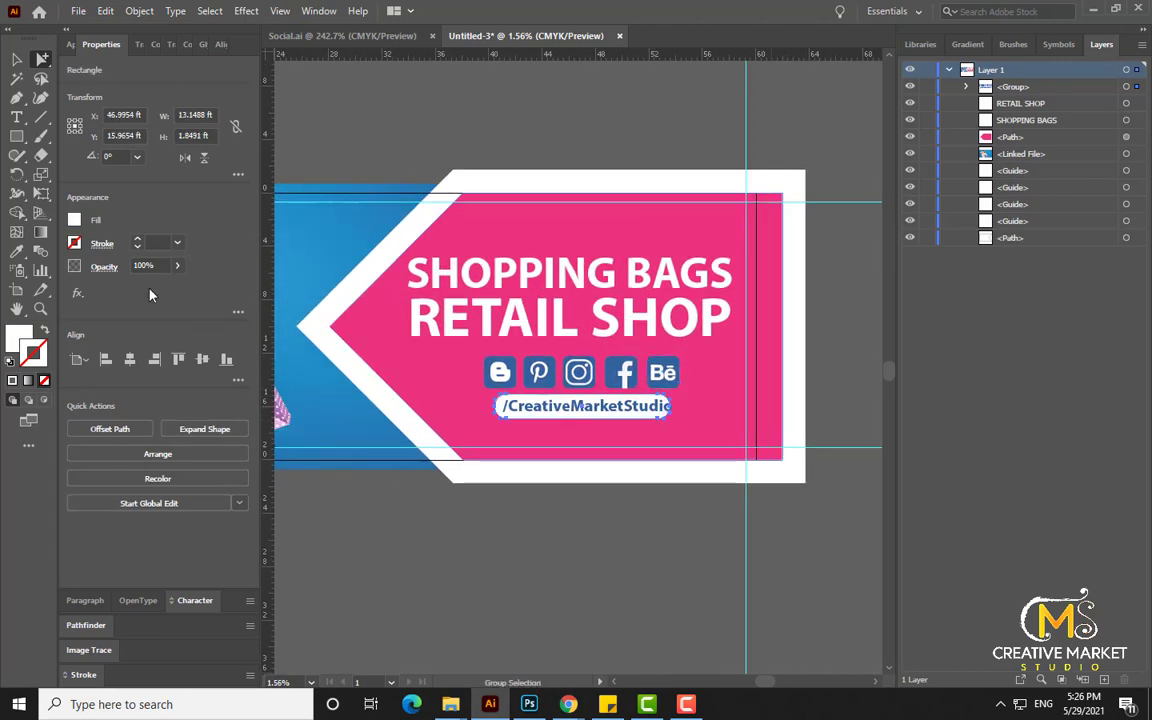
left_click(17, 60)
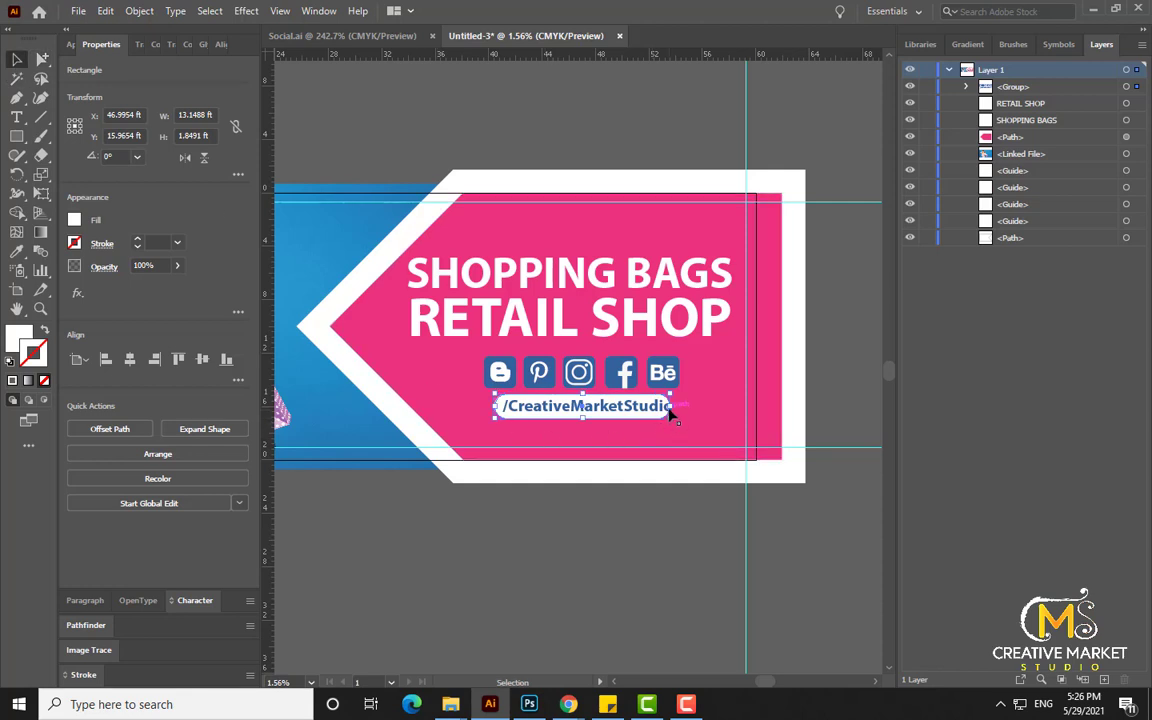
mouse_move(676, 412)
left_mouse_down()
mouse_move(695, 408)
mouse_move(685, 410)
left_mouse_up()
left_click(41, 59)
left_click(427, 108)
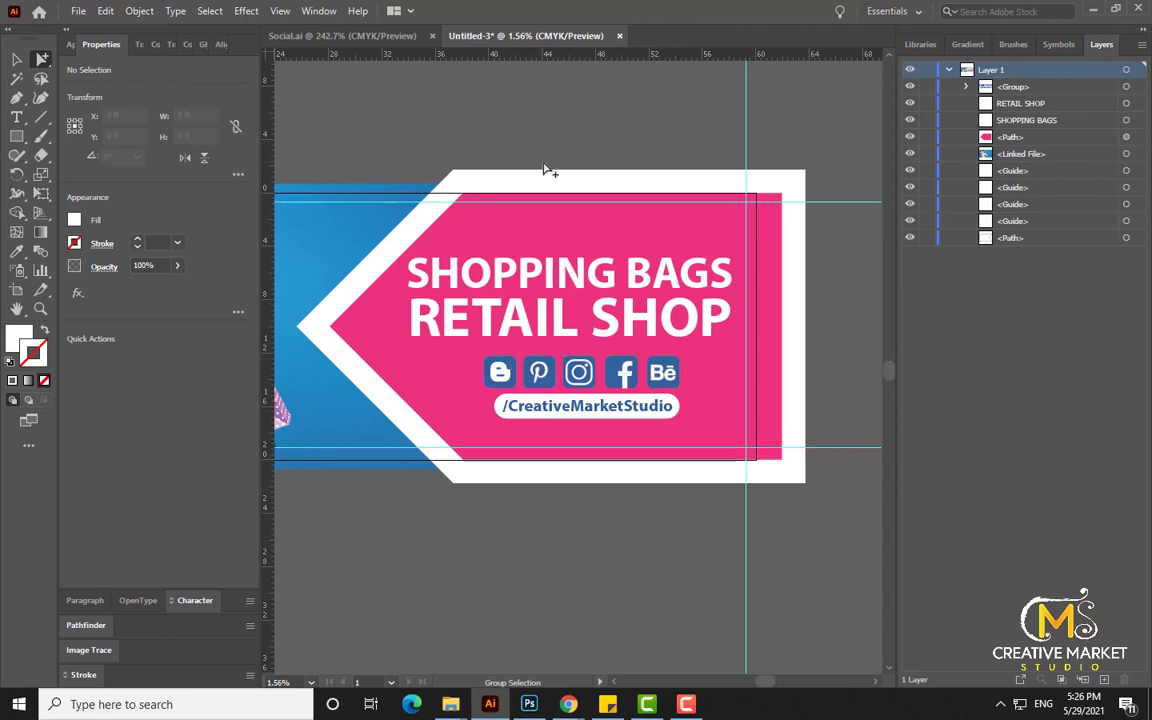
- Draw a pink rectangle about 21.9 by 12.1 ft overlapping the billboard's upper edge and remove its stroke
key("ctrl+0")
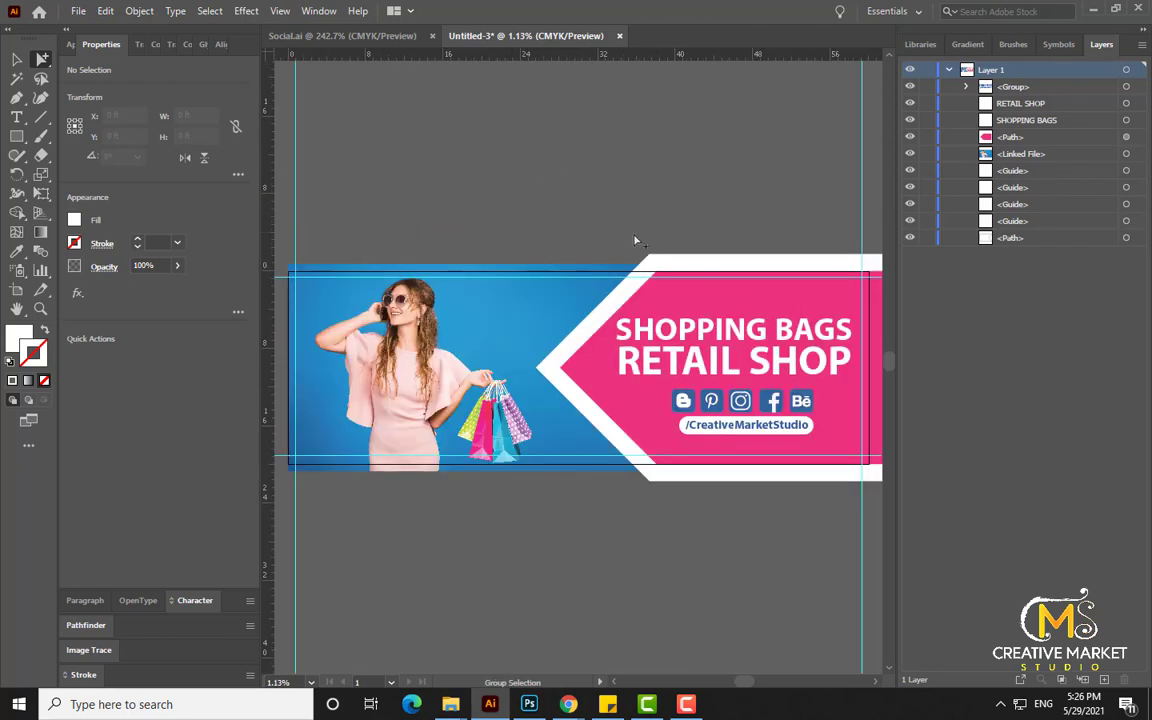
left_click(645, 260)
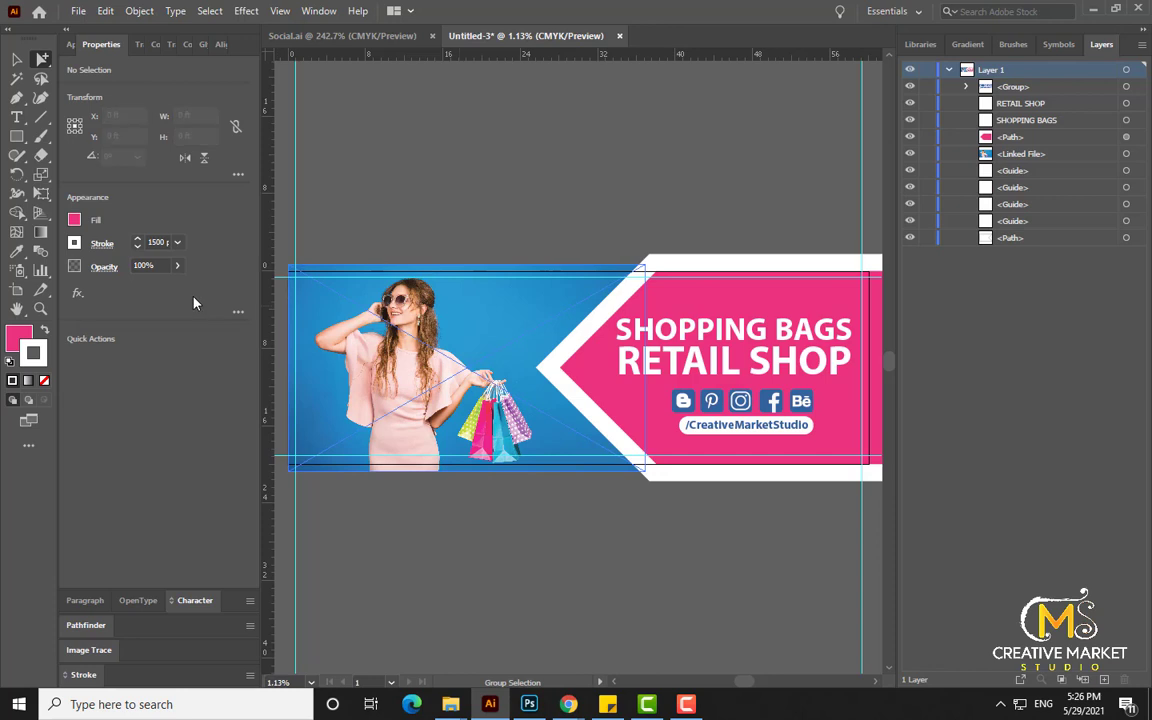
key("m")
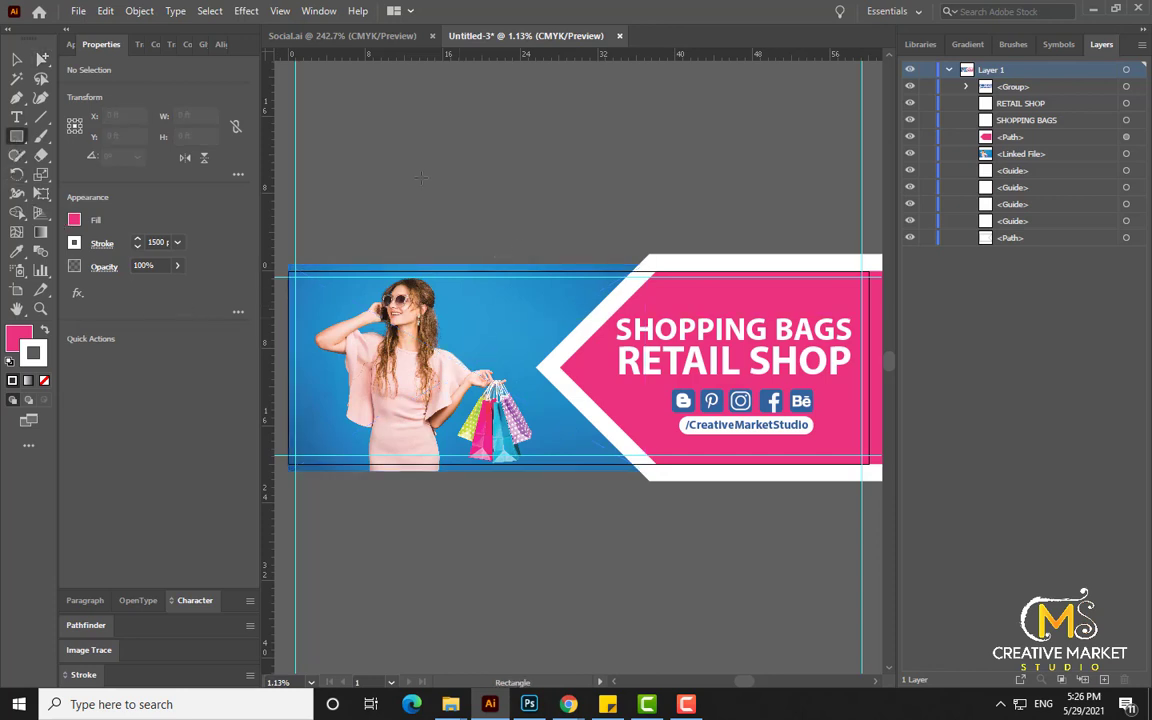
left_click_drag(420, 177, 633, 295)
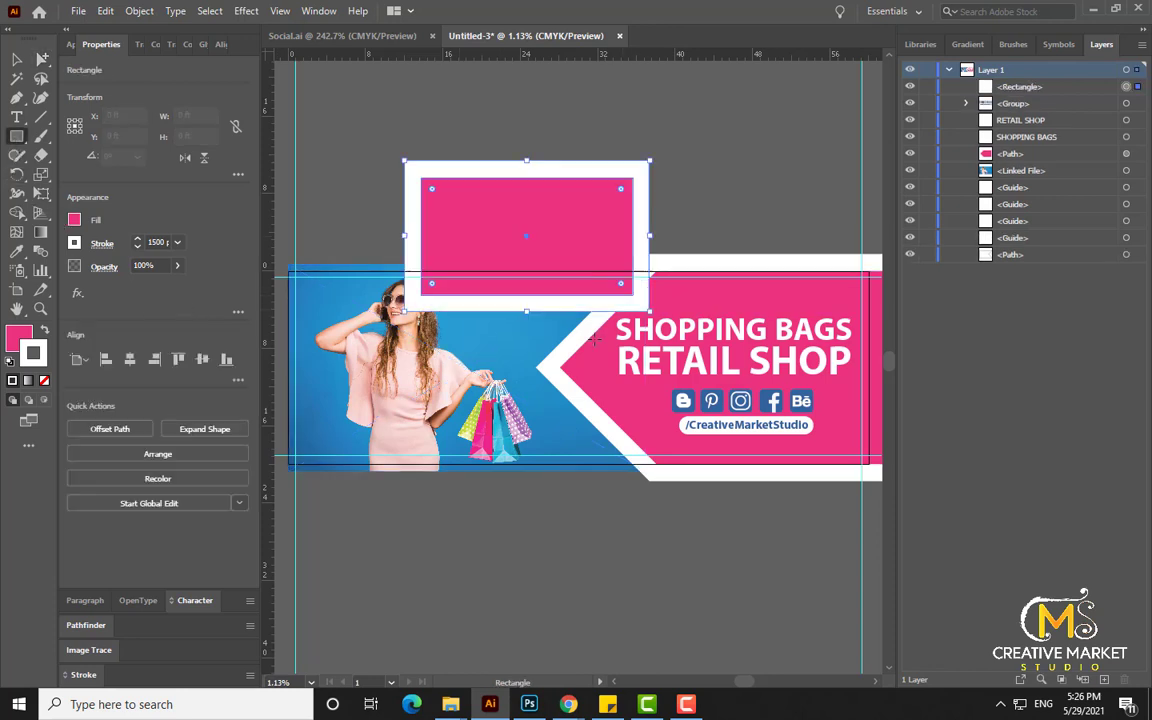
left_click(36, 350)
key("slash")
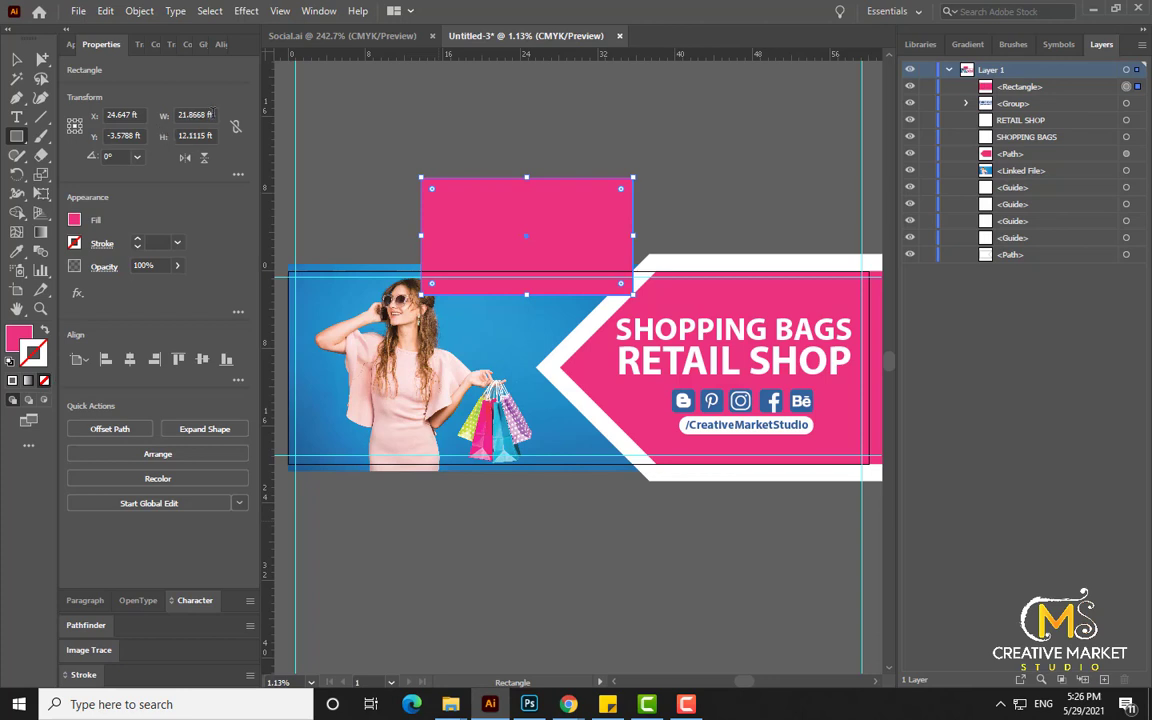
- Resize the new pink rectangle to 60 ft wide by 20 ft high and centre it horizontally and vertically on the artboard
left_click(195, 115)
type("60")
key("Tab")
type("20")
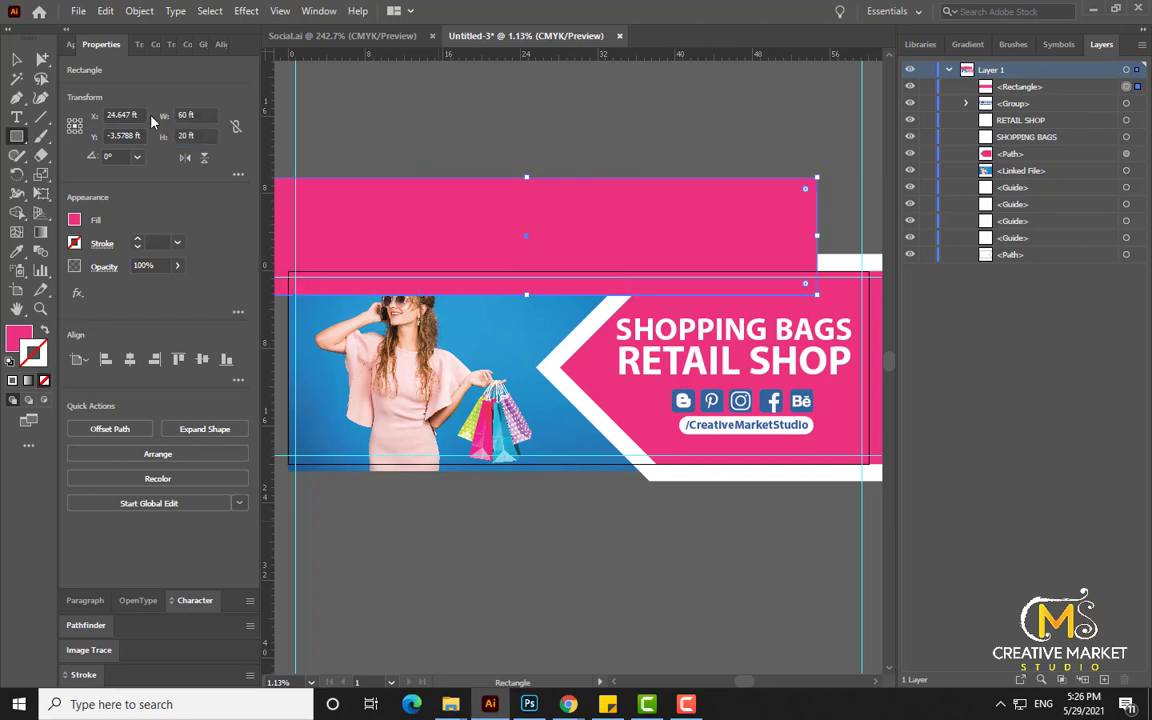
key("Return")
left_click(42, 59)
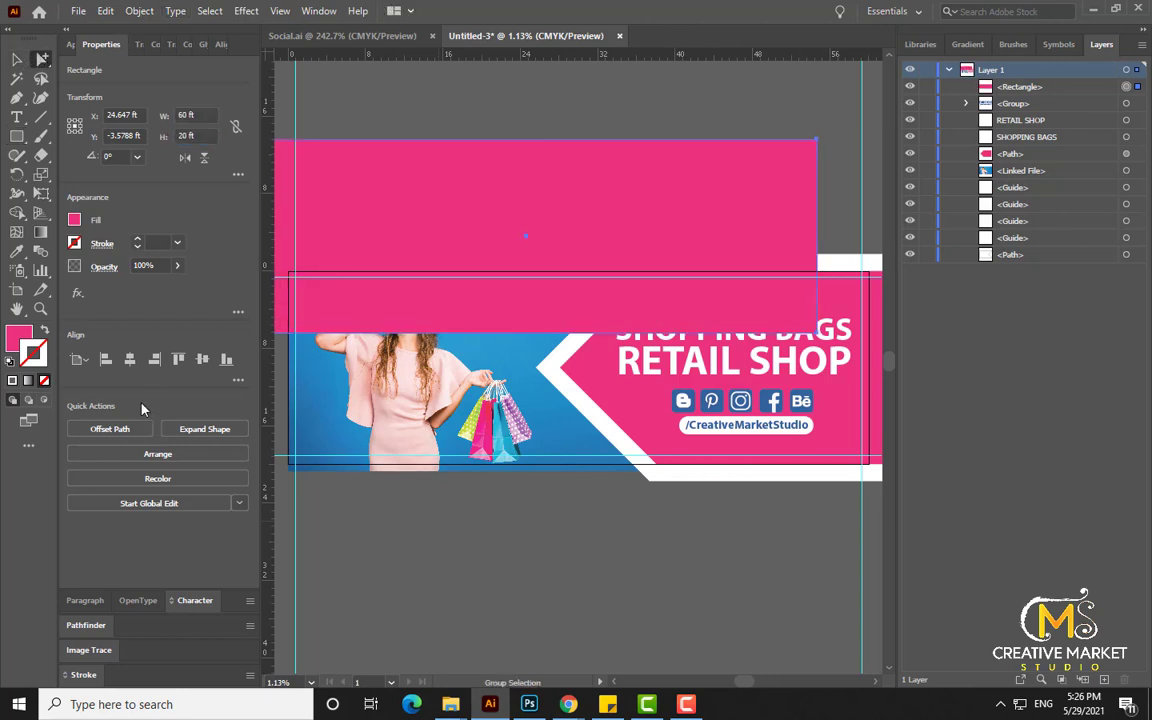
left_click(129, 359)
left_click(202, 359)
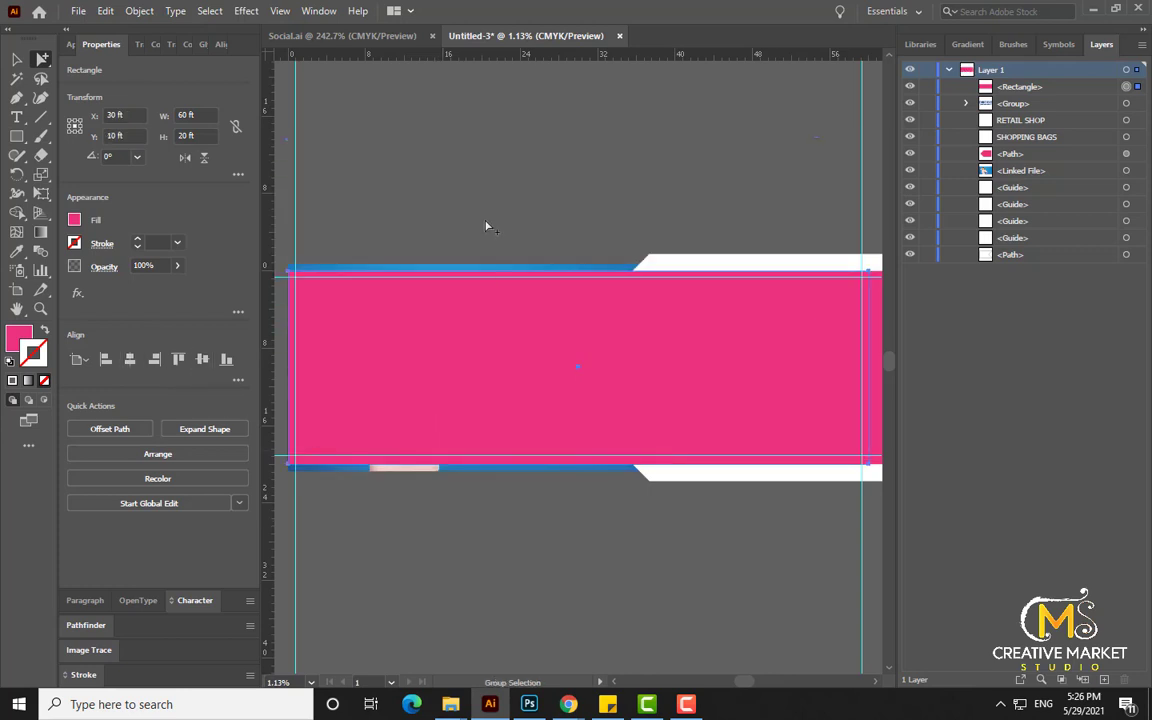
- Select all the billboard artwork and make a clipping mask with the 60 x 20 ft rectangle on top
key("ctrl+minus")
left_click_drag(339, 195, 802, 583)
right_click(663, 381)
left_click(702, 521)
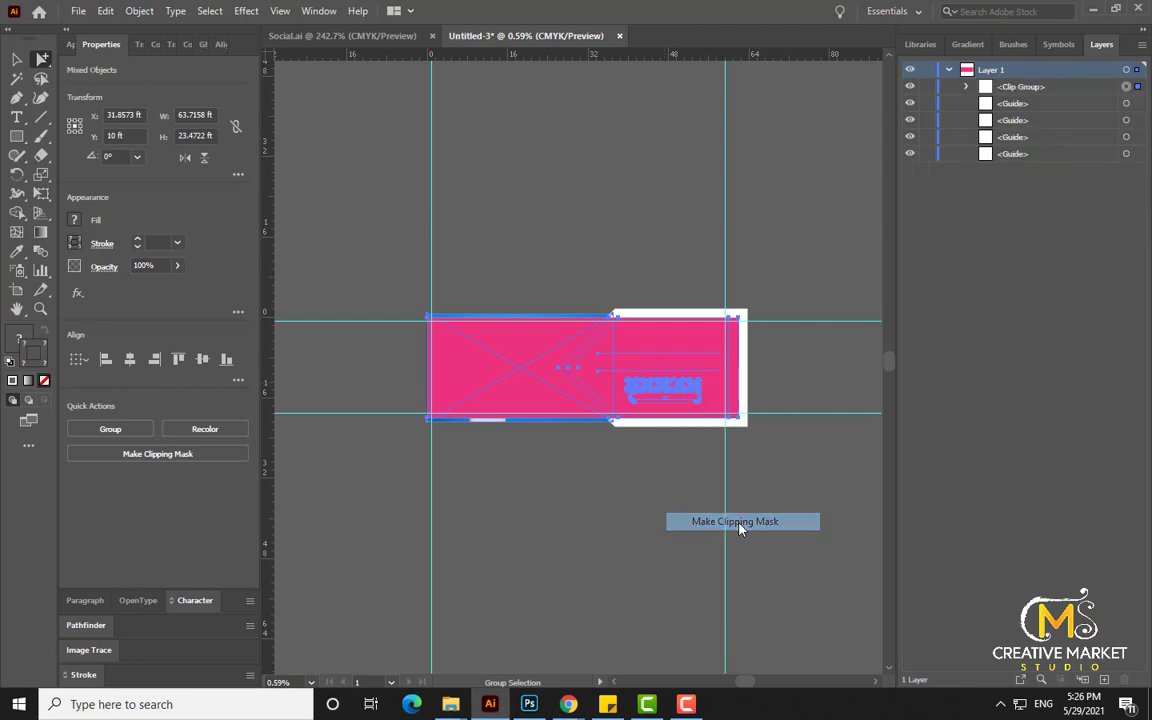
left_click(480, 240)
key("ctrl+plus")
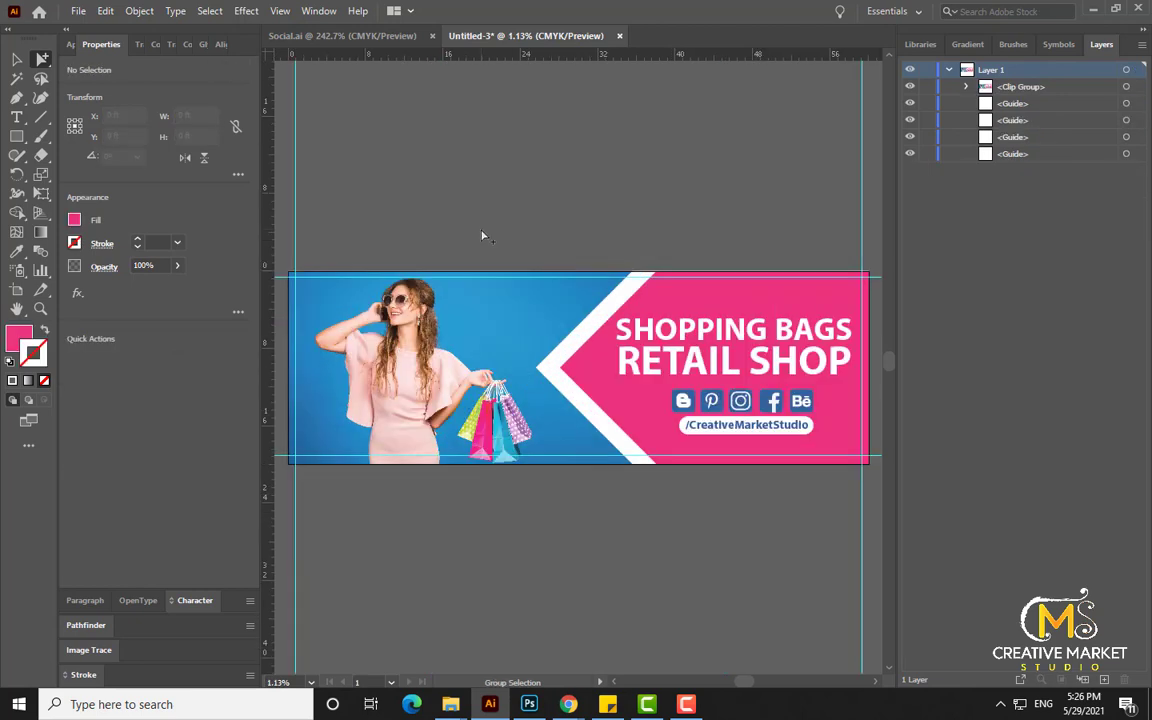